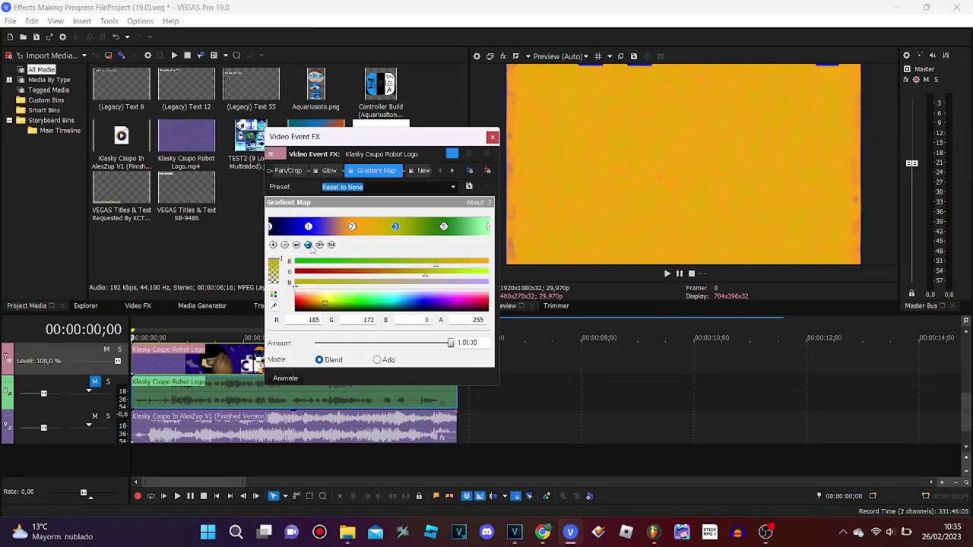
Review the remaining Gradient Map colour points and the NewBlue ME Wiggle settings on the Klasky Csupo Robot Logo clip, closing its video effects
{"action": "left_click", "coordinate": [313, 250]}
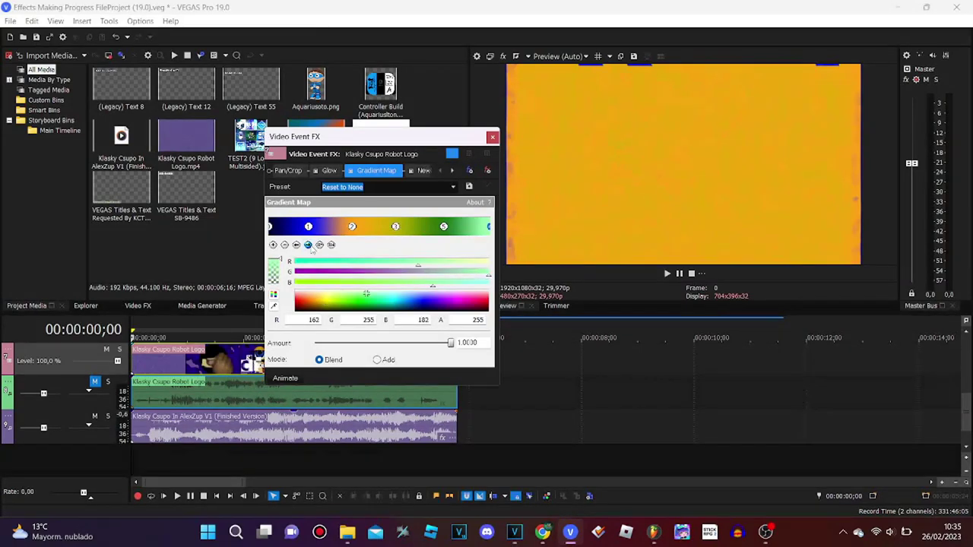
{"action": "left_click", "coordinate": [310, 247]}
{"action": "left_click", "coordinate": [452, 171]}
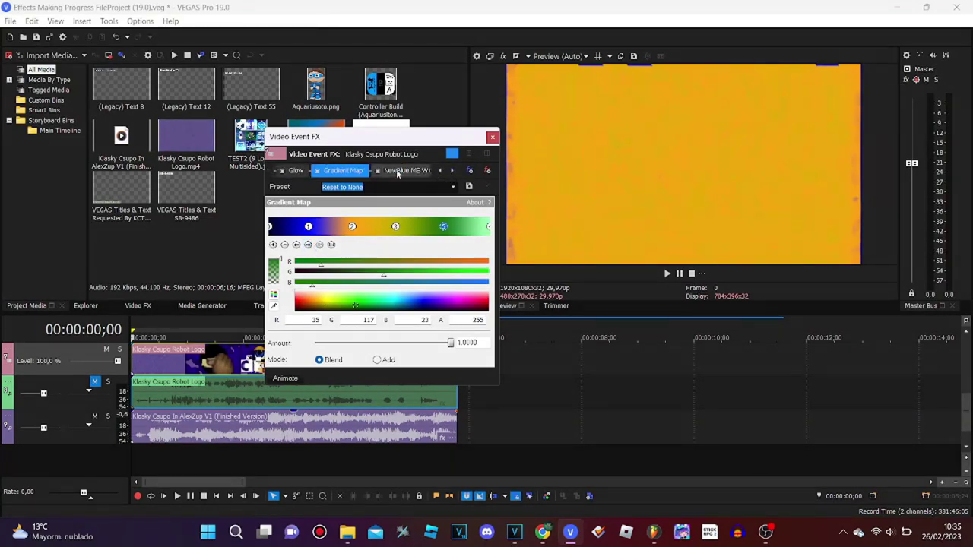
{"action": "left_click", "coordinate": [450, 170]}
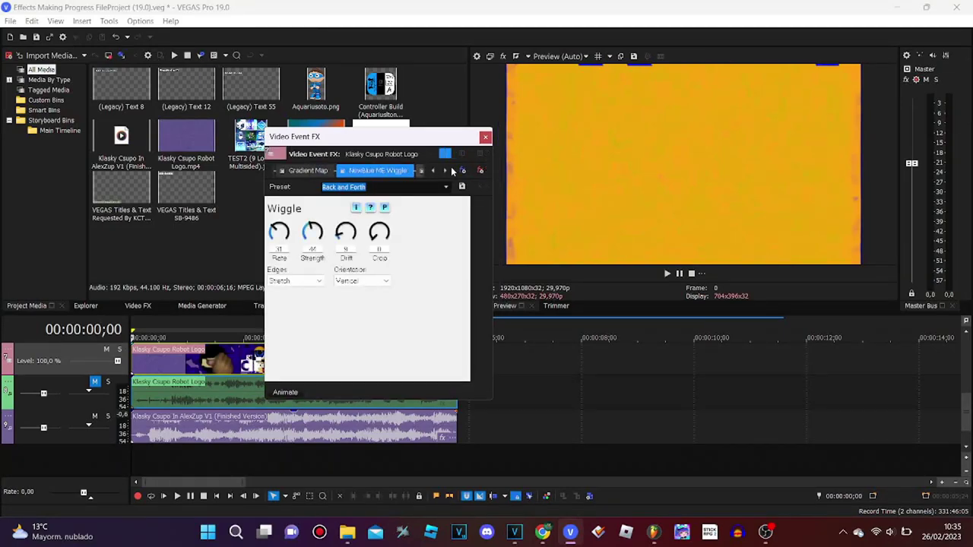
{"action": "left_click", "coordinate": [446, 173]}
{"action": "key", "text": "Delete"}
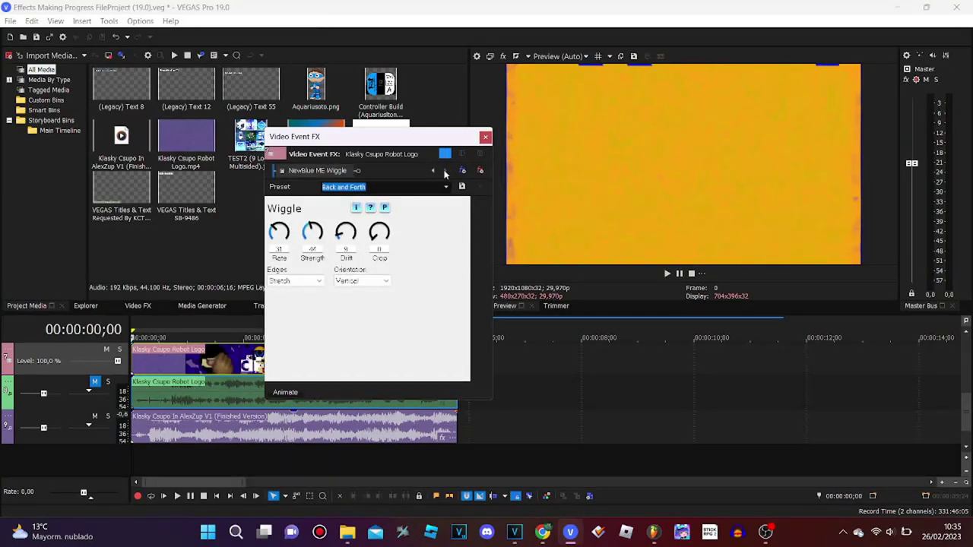
{"action": "left_click", "coordinate": [321, 172]}
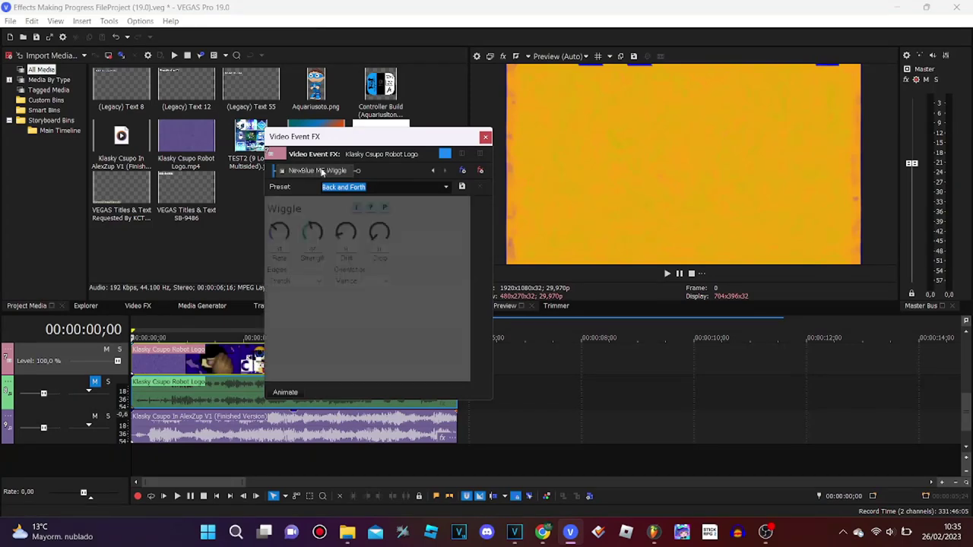
{"action": "left_click", "coordinate": [487, 138]}
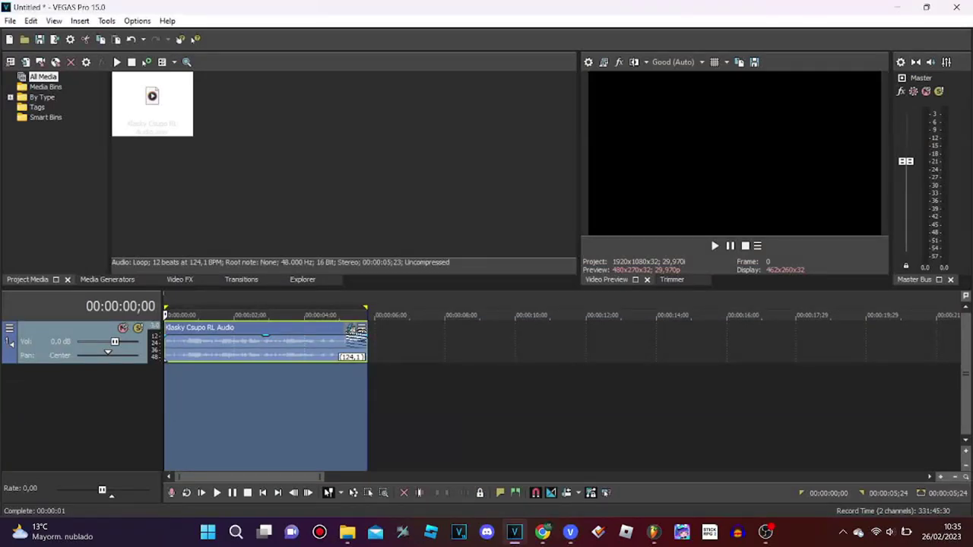
In VEGAS Pro 15, inspect the IO/RingMod, tb_grumblebum, ExpressFX Delay and Orange Vocoder settings on the Klasky Csupo RL Audio event
{"action": "left_click", "coordinate": [355, 332]}
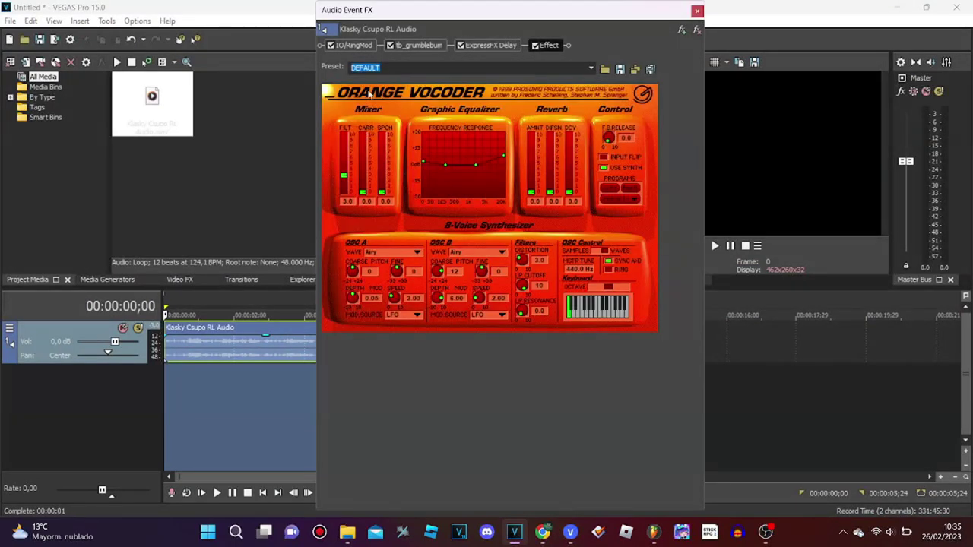
{"action": "left_click", "coordinate": [360, 46]}
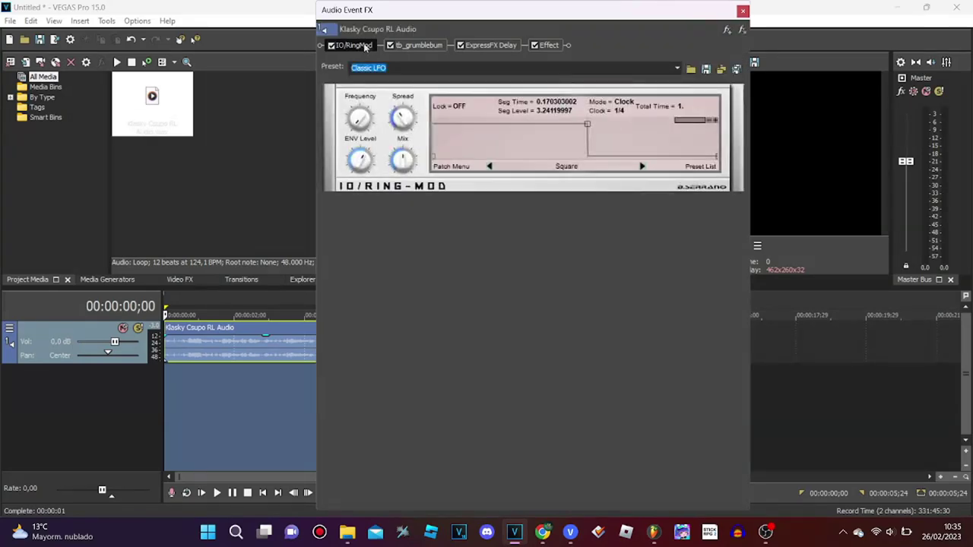
{"action": "left_click", "coordinate": [433, 44]}
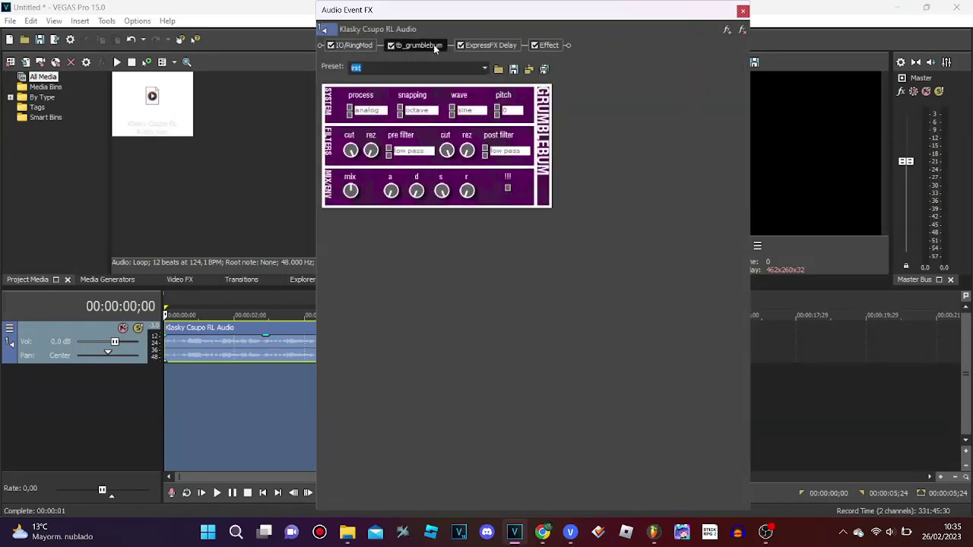
{"action": "left_click", "coordinate": [497, 46]}
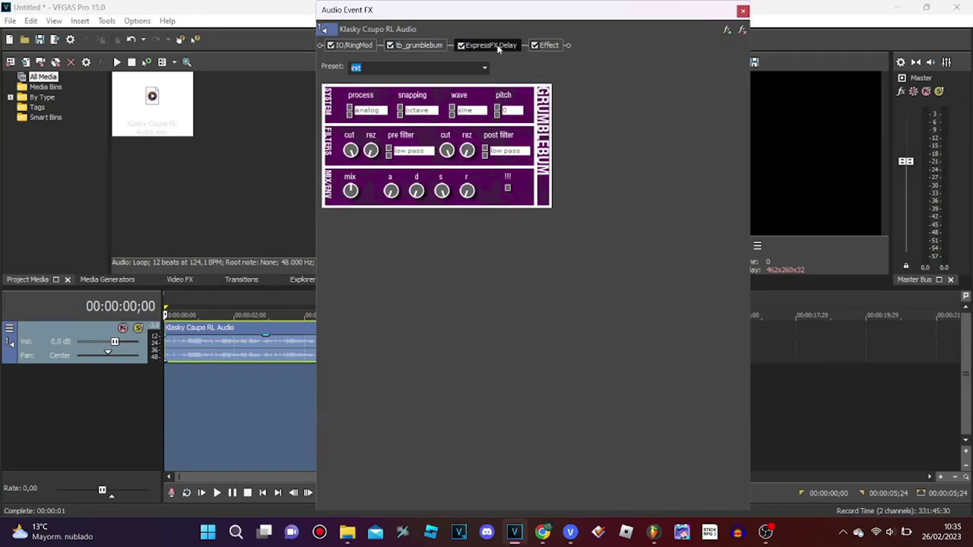
{"action": "left_click", "coordinate": [549, 46]}
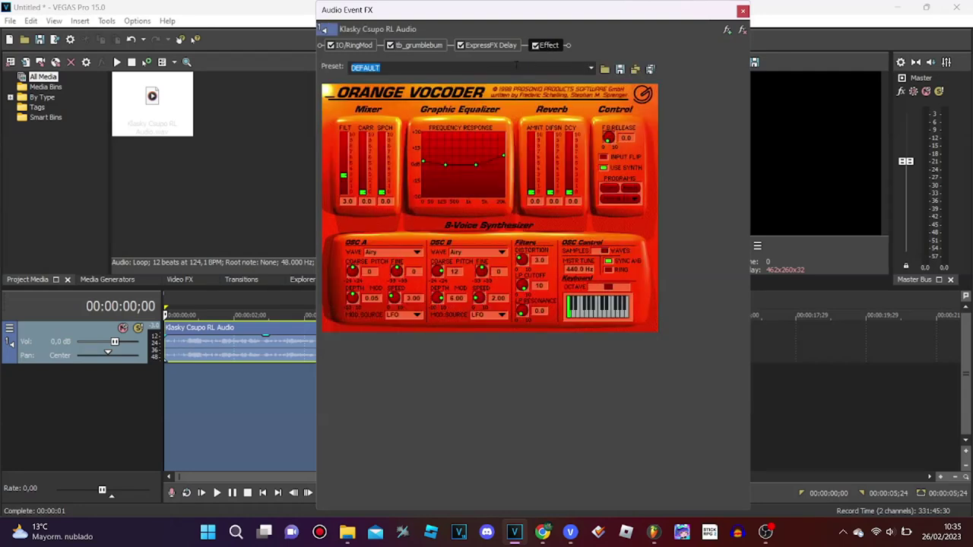
{"action": "type", "text": "roTATING R"}
{"action": "key", "text": "BackSpace"}
{"action": "key", "text": "BackSpace"}
{"action": "key", "text": "BackSpace"}
{"action": "key", "text": "BackSpace"}
{"action": "key", "text": "BackSpace"}
{"action": "key", "text": "BackSpace"}
{"action": "key", "text": "BackSpace"}
{"action": "key", "text": "BackSpace"}
{"action": "key", "text": "BackSpace"}
{"action": "key", "text": "BackSpace"}
{"action": "key", "text": "BackSpace"}
{"action": "key", "text": "BackSpace"}
{"action": "key", "text": "BackSpace"}
{"action": "key", "text": "BackSpace"}
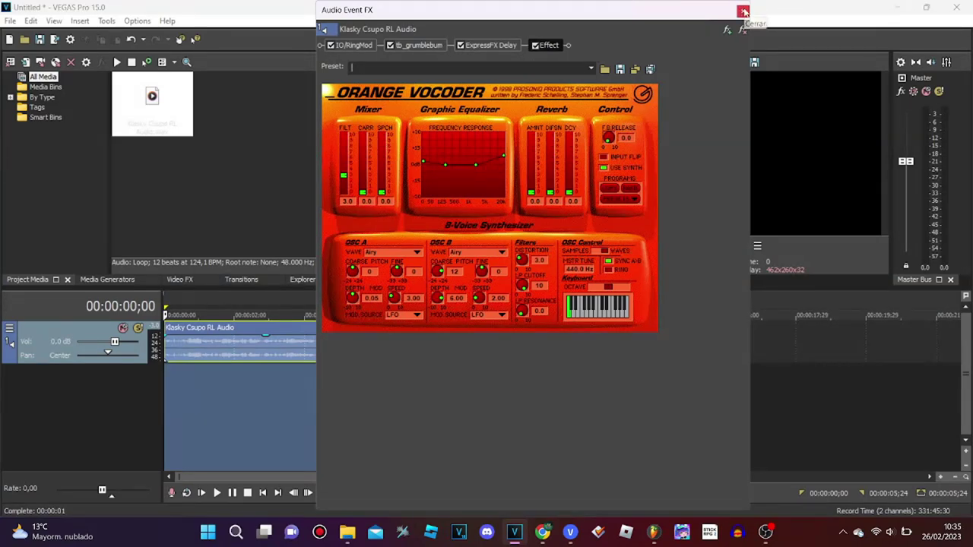
Close the audio effects, switch to FL Studio and inspect the Fruity Reeverb and Vocodex settings on the Master mixer track
{"action": "left_click", "coordinate": [744, 11]}
{"action": "left_click", "coordinate": [653, 532]}
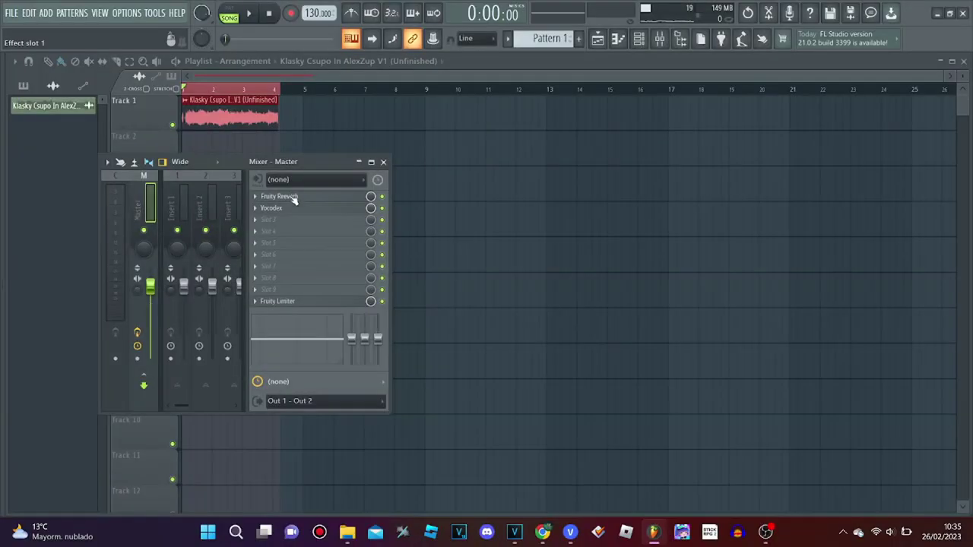
{"action": "left_click", "coordinate": [282, 197]}
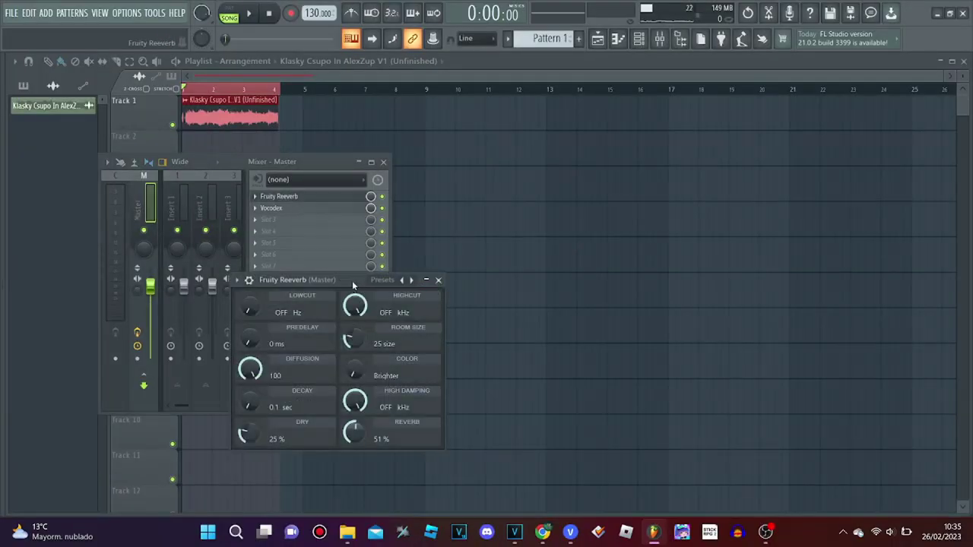
{"action": "left_click_drag", "start_coordinate": [354, 284], "coordinate": [439, 222]}
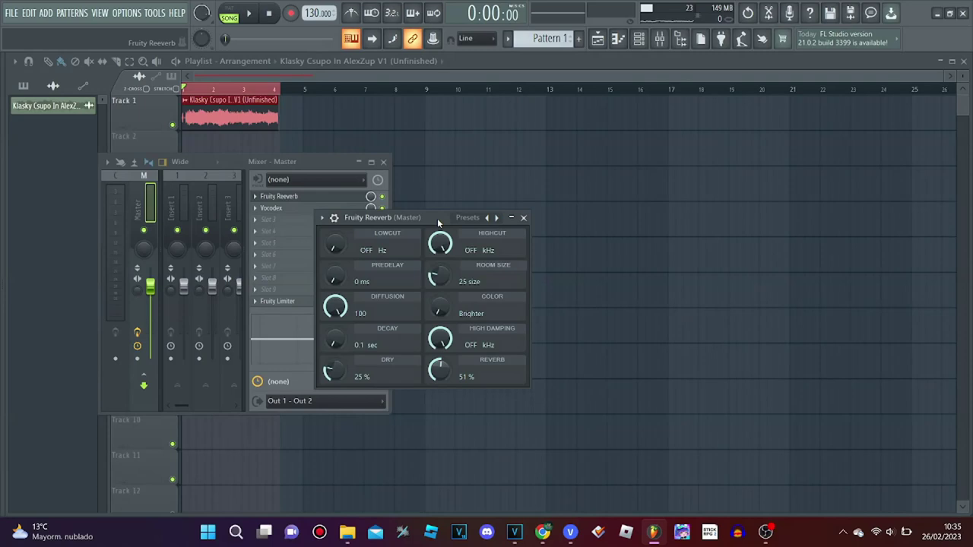
{"action": "left_click", "coordinate": [523, 218]}
{"action": "left_click", "coordinate": [291, 209]}
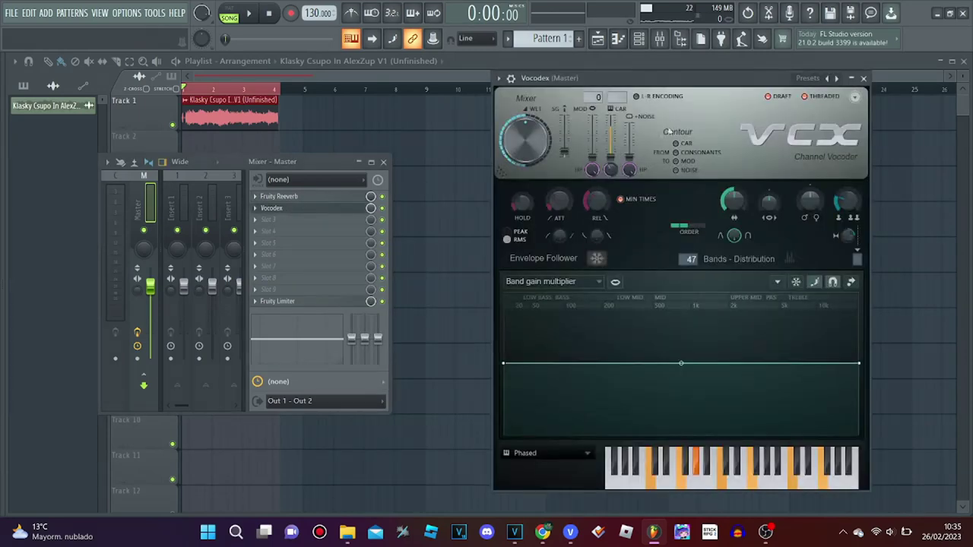
{"action": "left_click_drag", "start_coordinate": [677, 81], "coordinate": [496, 79]}
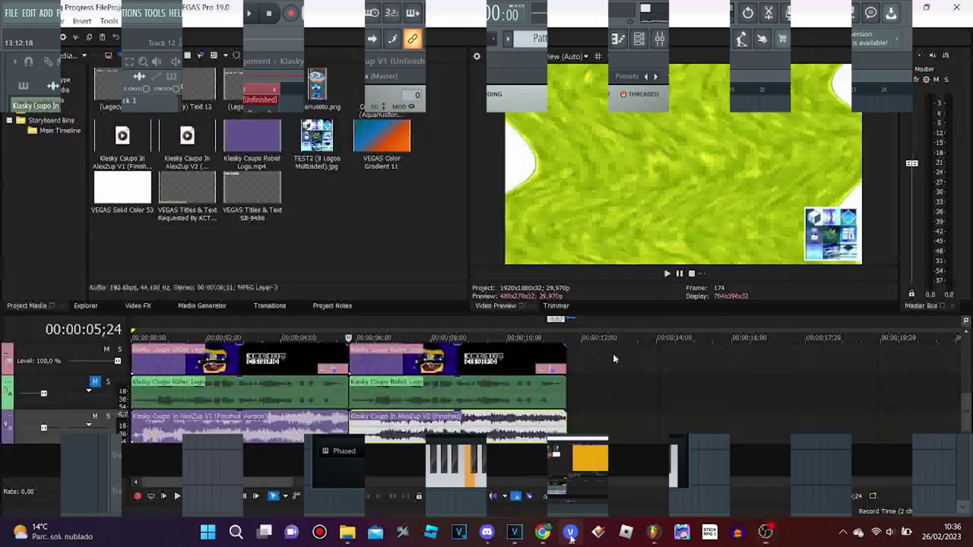
In VEGAS Pro 19, examine the Glow settings and each Gradient Map colour point on the second Klasky Csupo Robot Logo clip
{"action": "left_click", "coordinate": [550, 370]}
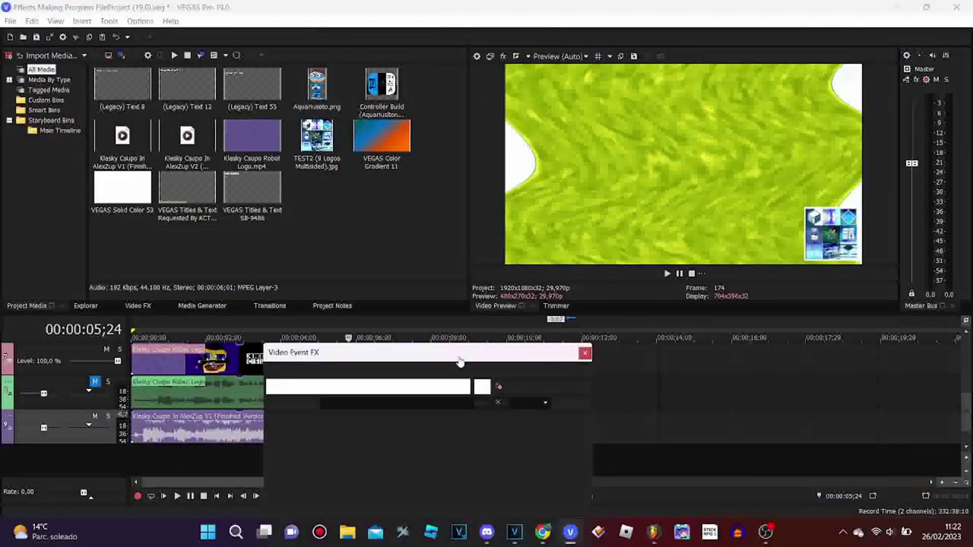
{"action": "left_click_drag", "start_coordinate": [460, 353], "coordinate": [522, 202]}
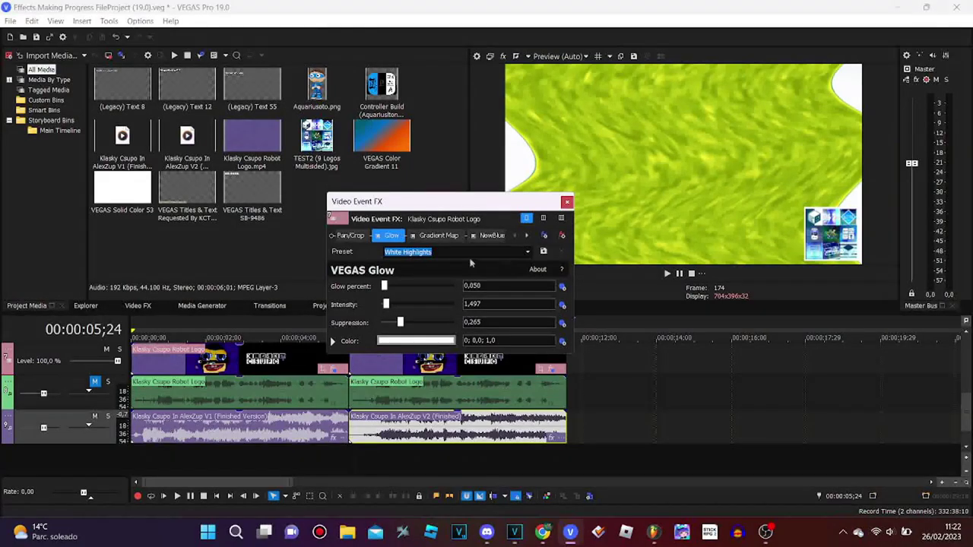
{"action": "left_click", "coordinate": [459, 238]}
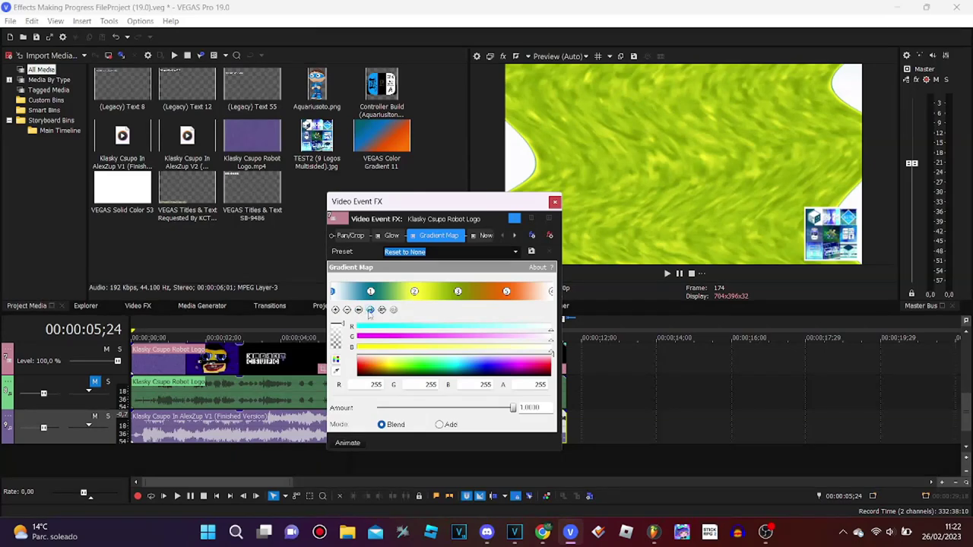
{"action": "left_click", "coordinate": [369, 311]}
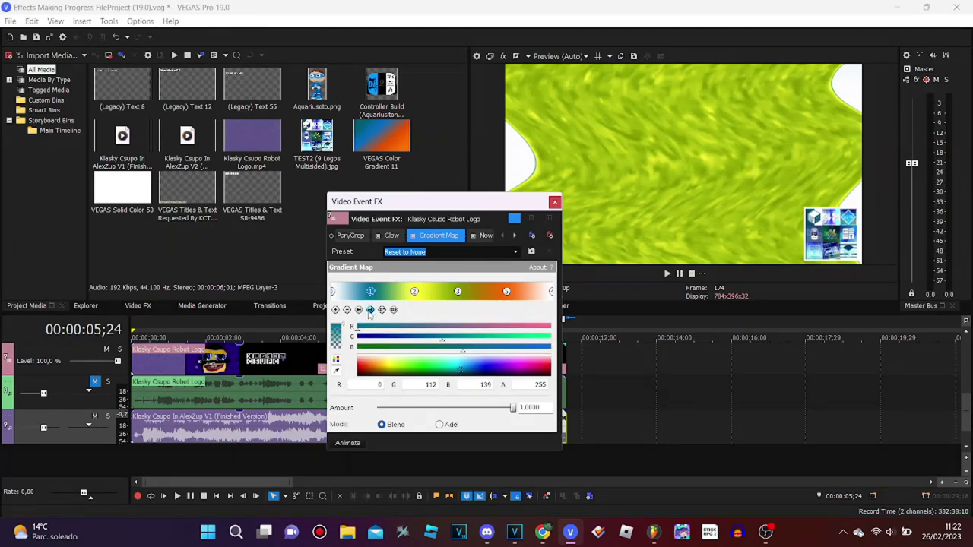
{"action": "left_click", "coordinate": [369, 311]}
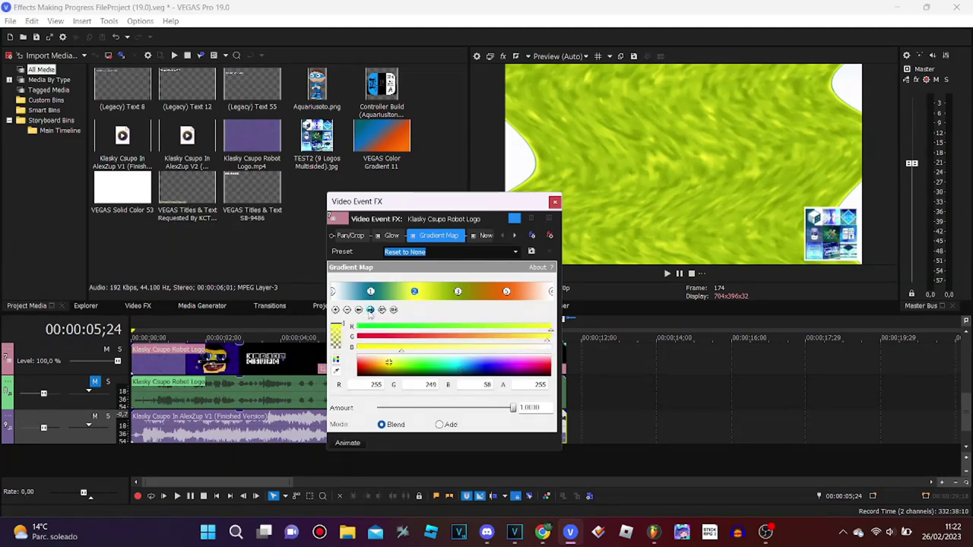
{"action": "left_click", "coordinate": [369, 310]}
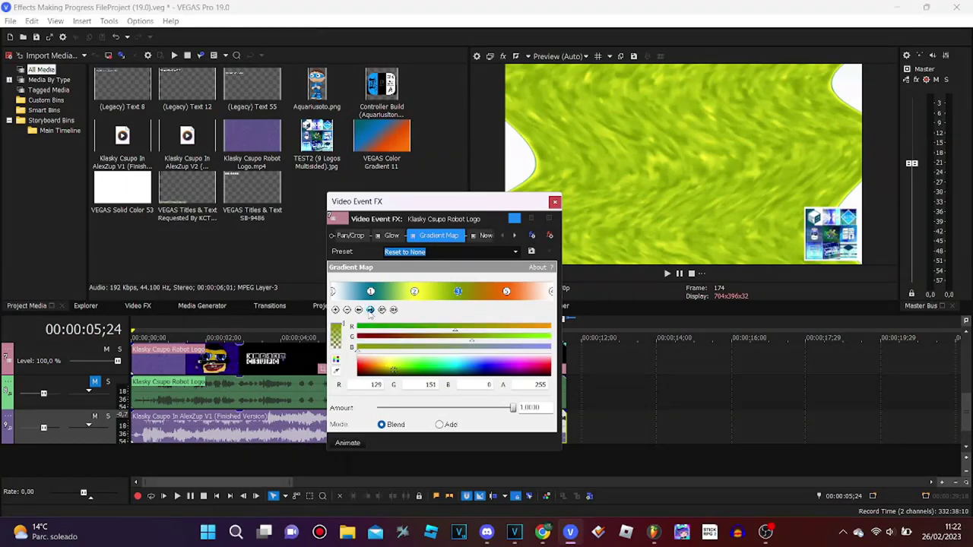
{"action": "left_click", "coordinate": [370, 310]}
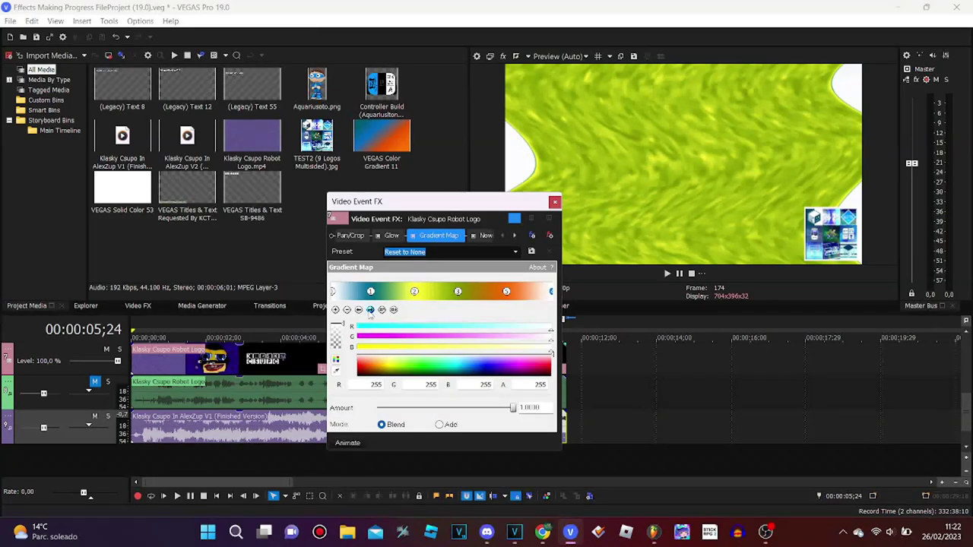
{"action": "left_click", "coordinate": [370, 310]}
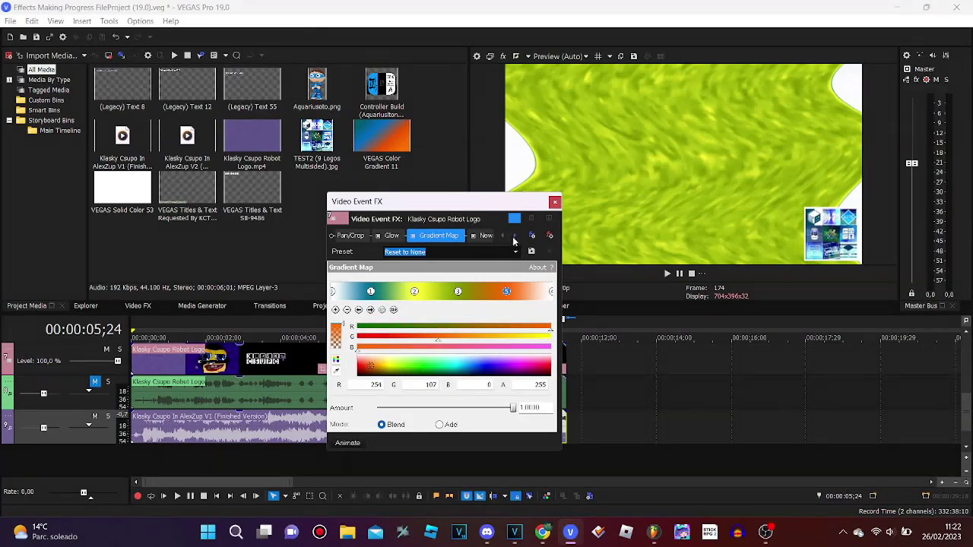
Examine the settings of both NewBlue ME Wiggle effects on the second Robot Logo clip and close its video effects
{"action": "left_click", "coordinate": [514, 236]}
{"action": "left_click", "coordinate": [470, 236]}
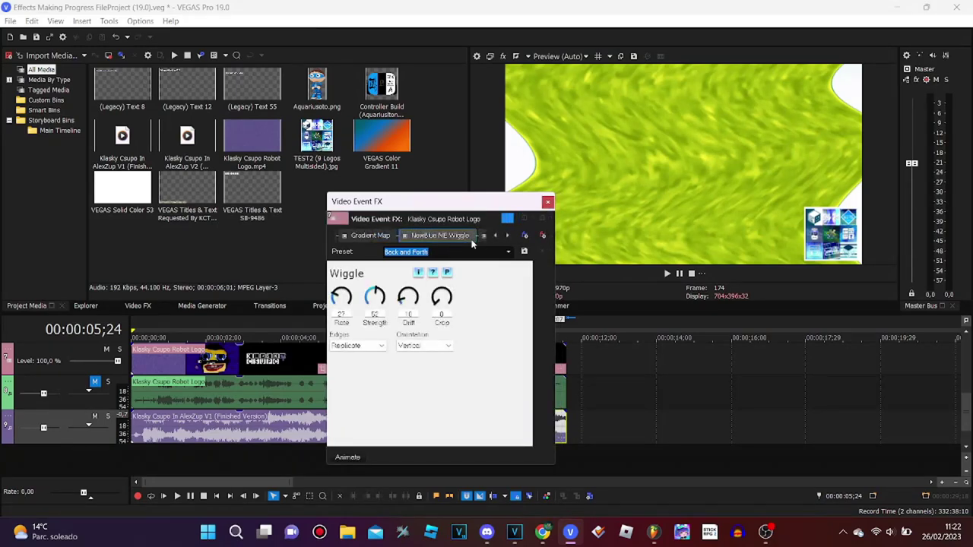
{"action": "left_click_drag", "start_coordinate": [556, 251], "coordinate": [798, 251]}
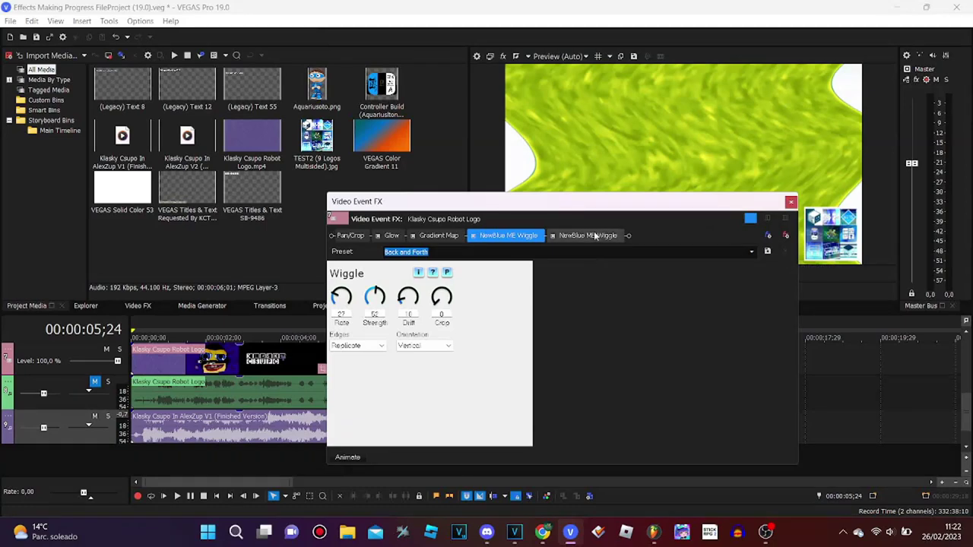
{"action": "left_click", "coordinate": [595, 236]}
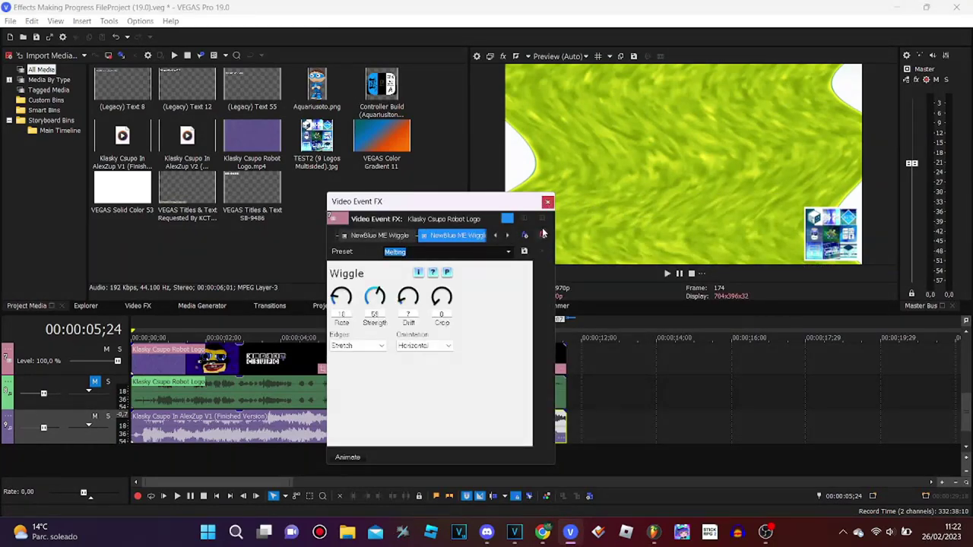
{"action": "left_click", "coordinate": [547, 202]}
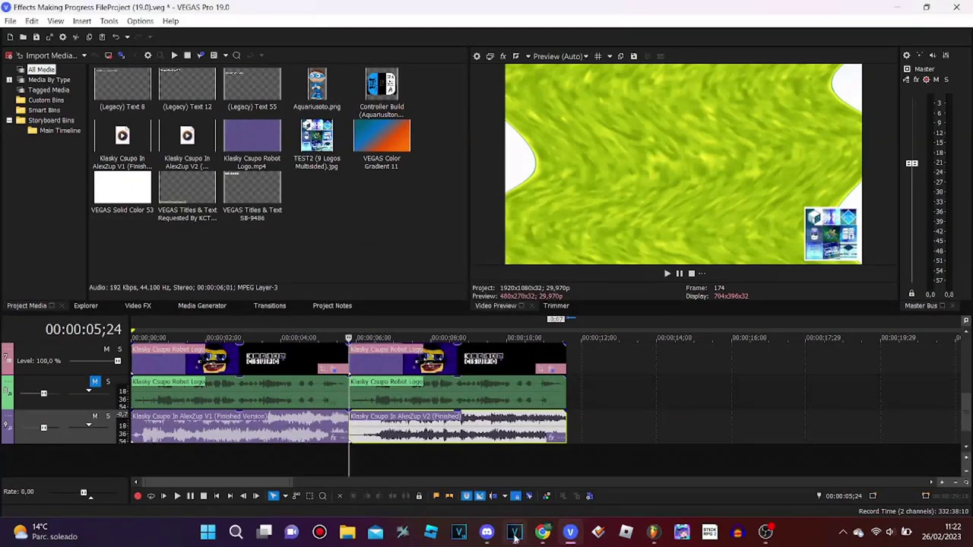
Switch to VEGAS Pro 15, inspect the Vocotron, ExpressFX Delay, IO/Phaser, ExpressFX Reverb and ExpressFX Chorus settings on the Klasky Csupo RL Audio event, and close them
{"action": "left_click", "coordinate": [514, 532]}
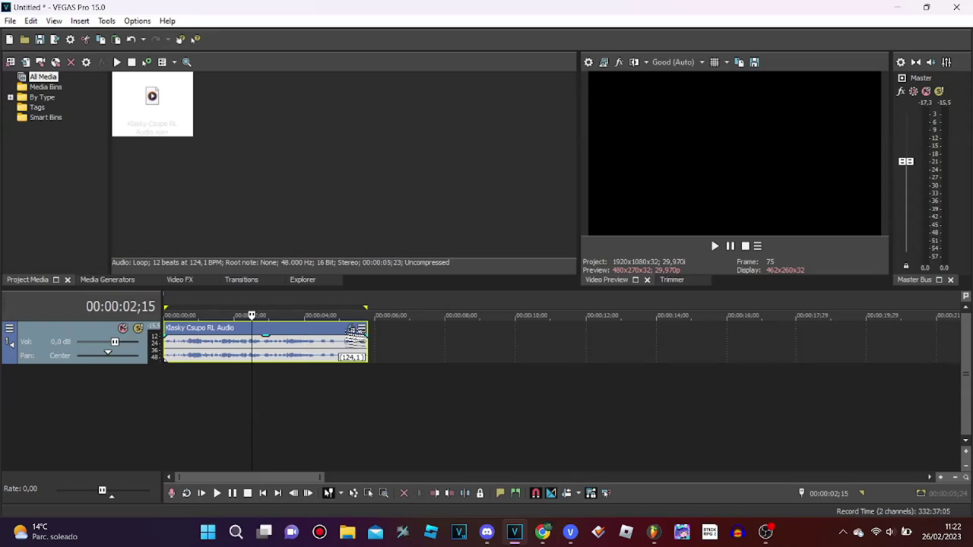
{"action": "left_click", "coordinate": [353, 330]}
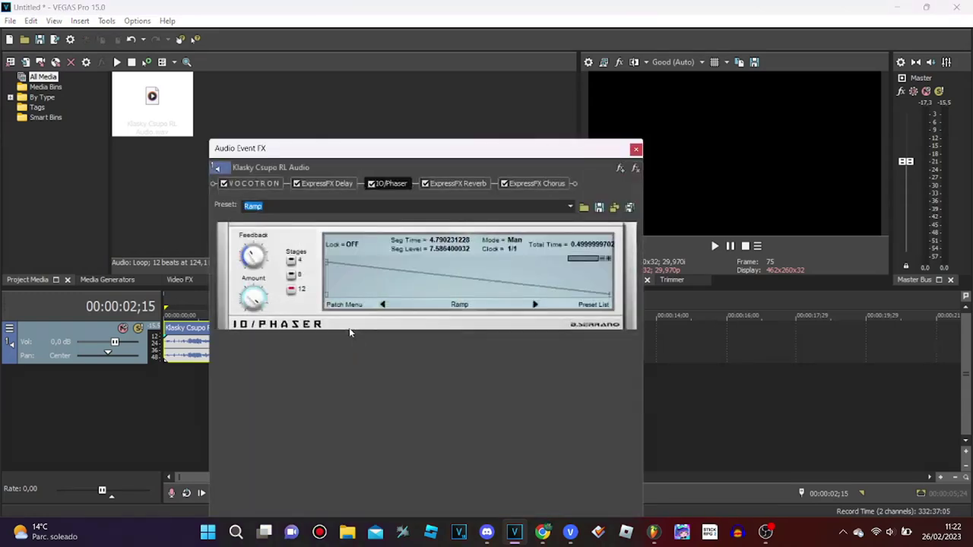
{"action": "left_click", "coordinate": [279, 186]}
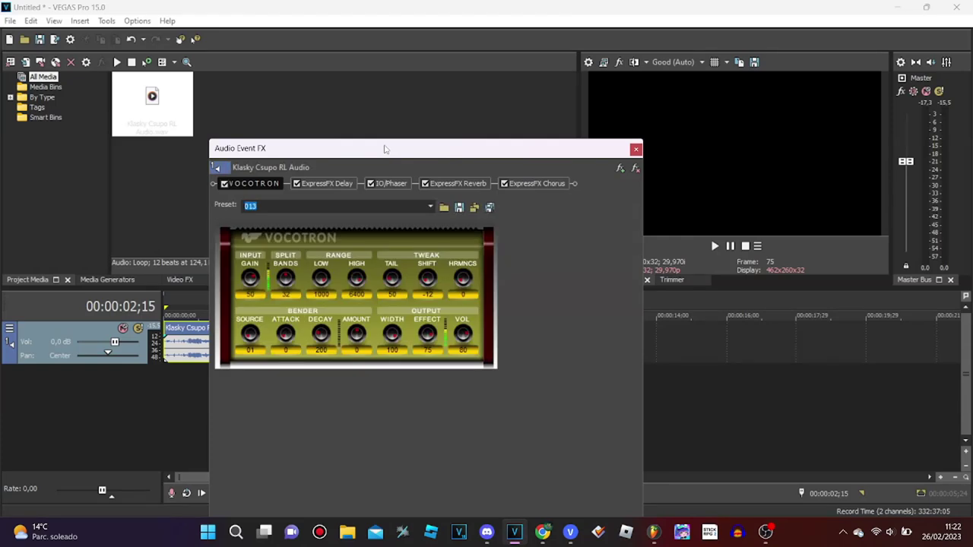
{"action": "left_click", "coordinate": [343, 181]}
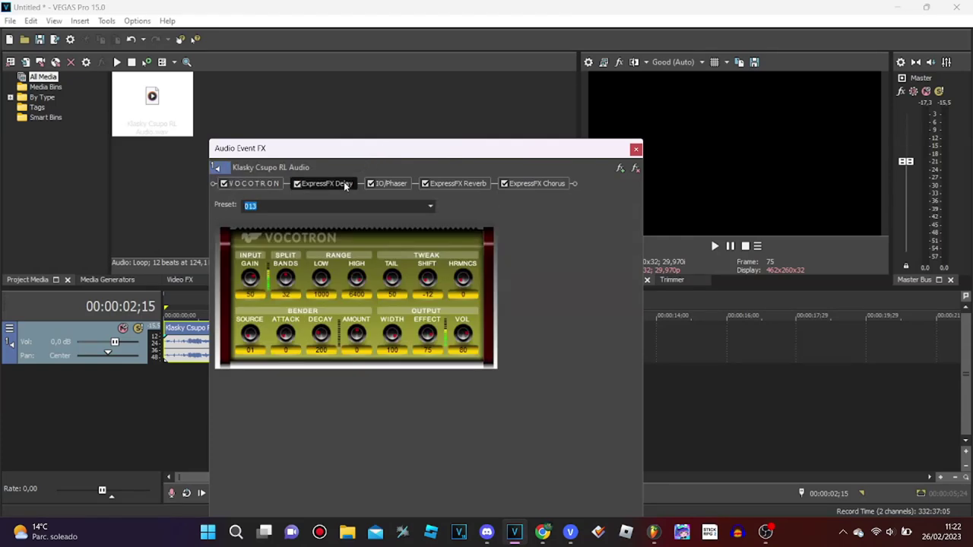
{"action": "left_click", "coordinate": [392, 183]}
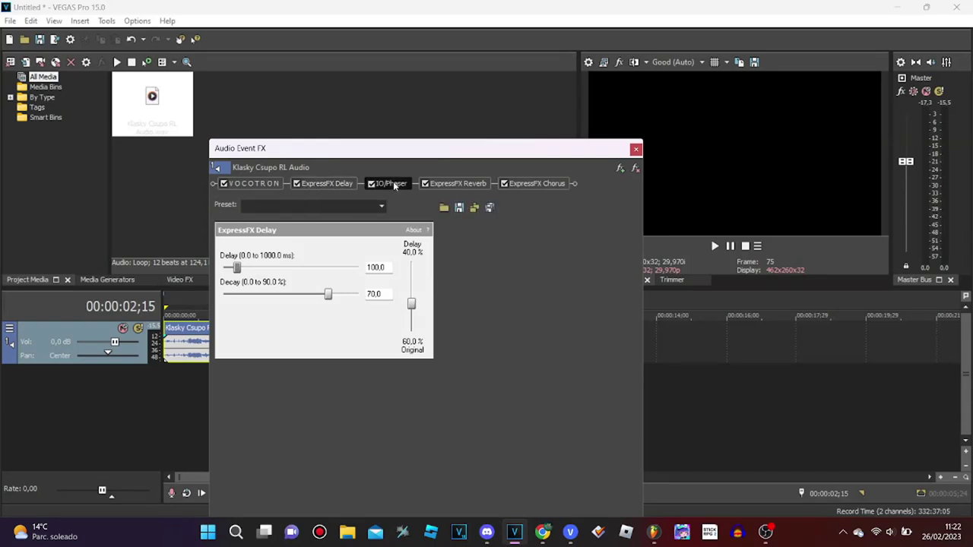
{"action": "left_click", "coordinate": [461, 183]}
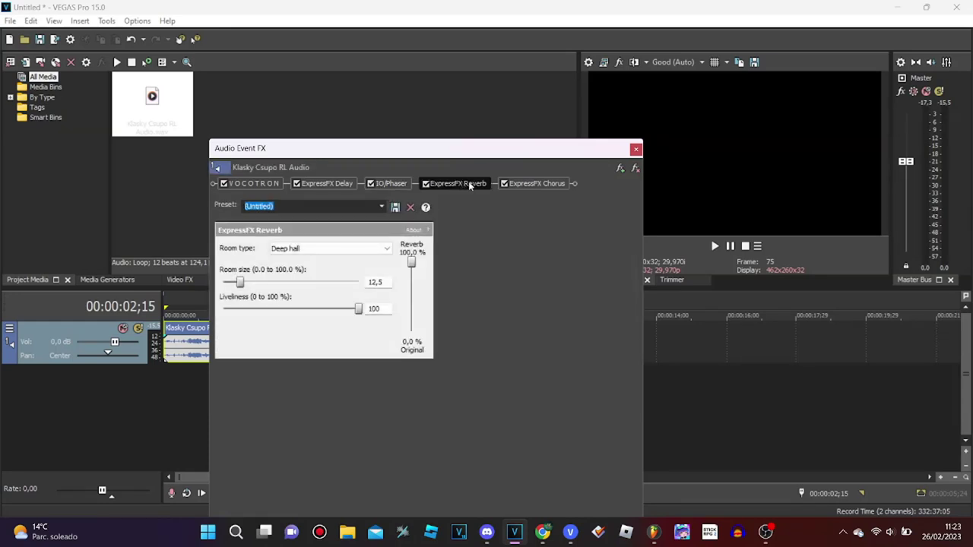
{"action": "left_click", "coordinate": [537, 184]}
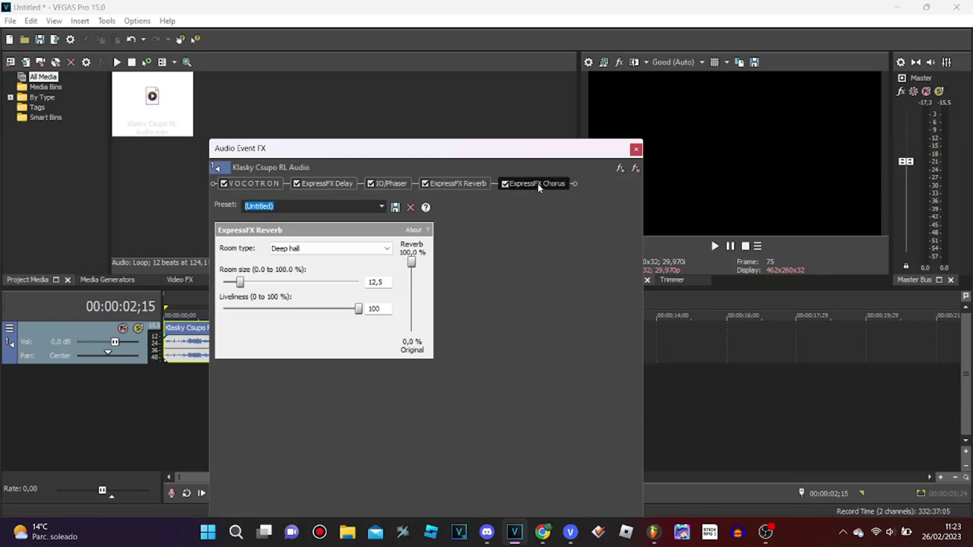
{"action": "left_click", "coordinate": [635, 150]}
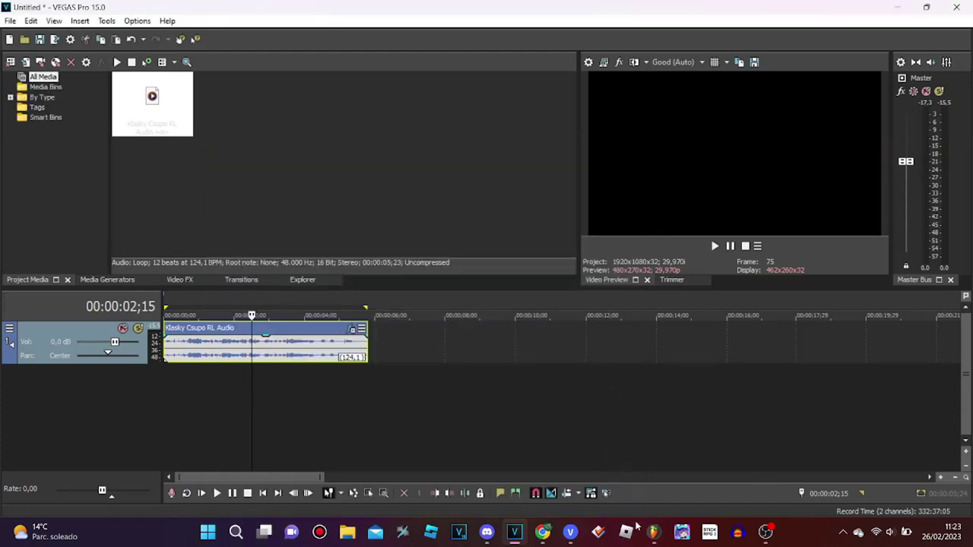
Switch to FL Studio and examine the Vocodex settings on the Master track of the AlexZup V2 project
{"action": "left_click", "coordinate": [652, 540]}
{"action": "left_click", "coordinate": [651, 535]}
{"action": "left_click", "coordinate": [652, 535]}
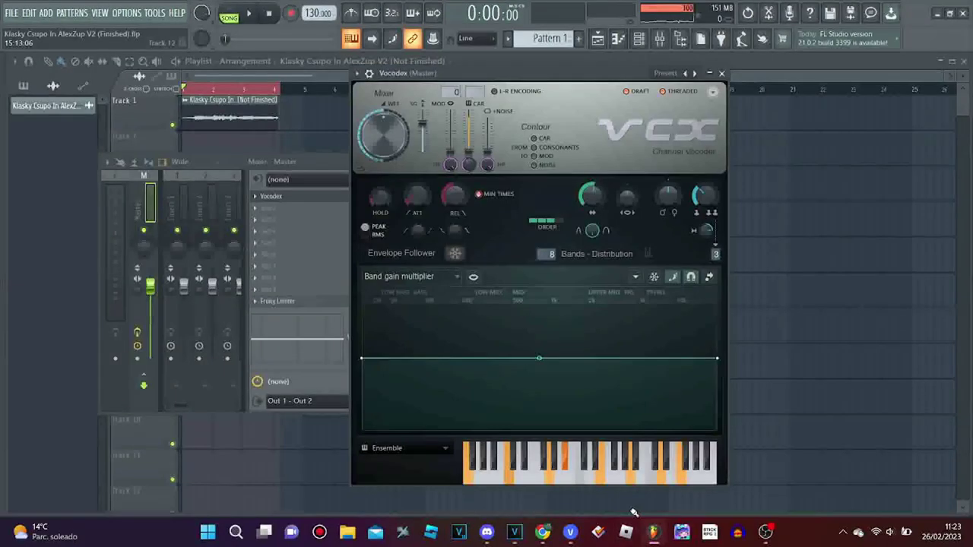
{"action": "left_click_drag", "start_coordinate": [566, 78], "coordinate": [548, 83]}
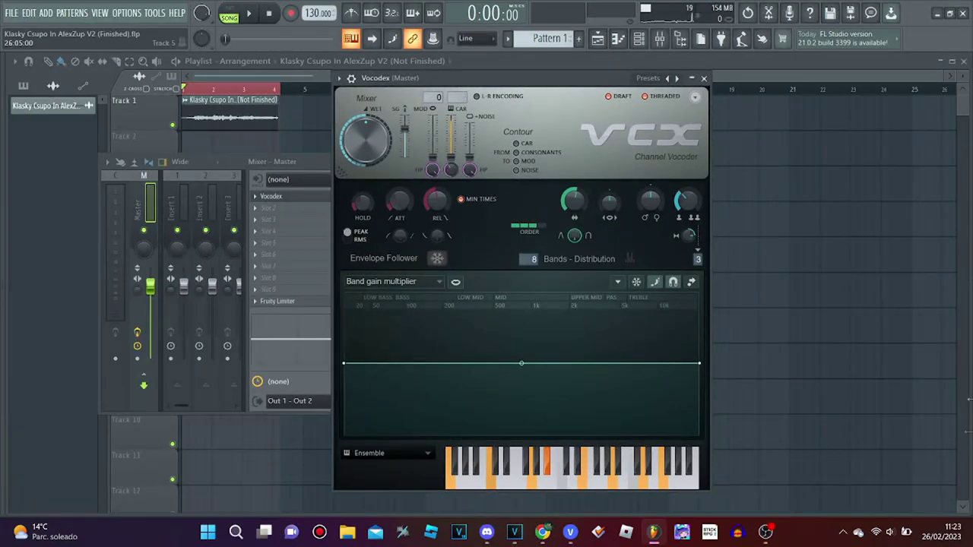
{"action": "left_click", "coordinate": [842, 533]}
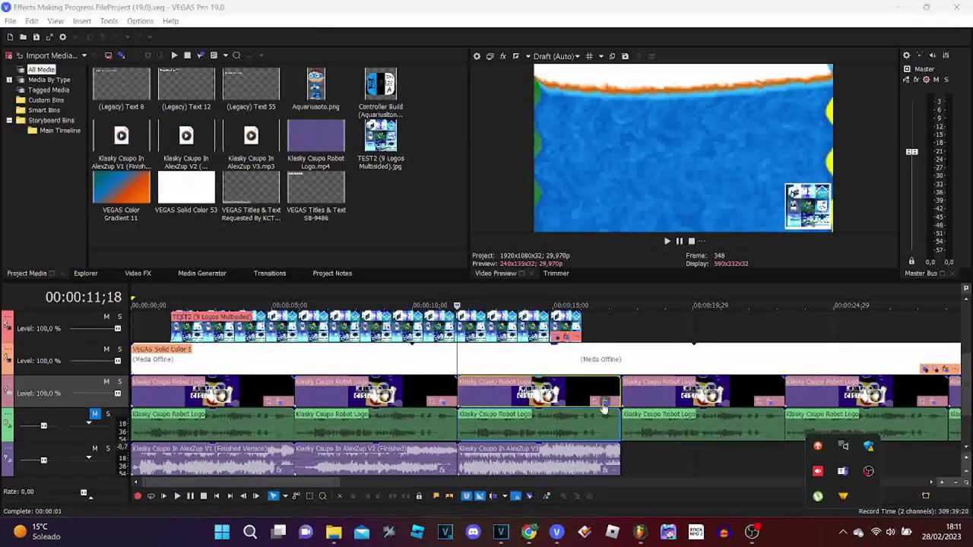
In VEGAS Pro 19, open the video effects of the third Klasky Csupo Robot Logo clip and examine the Glow and TV Simulator settings
{"action": "left_click", "coordinate": [602, 400]}
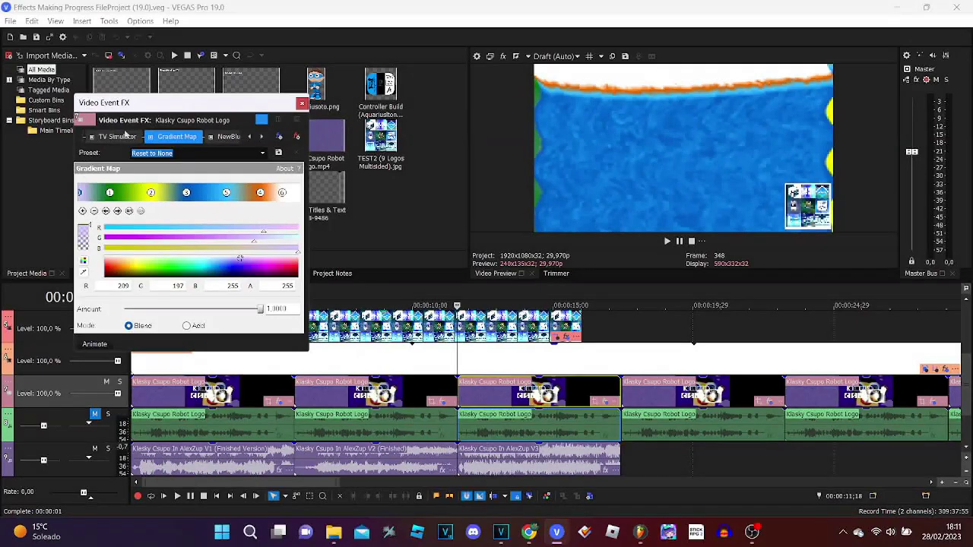
{"action": "left_click", "coordinate": [249, 136]}
{"action": "left_click", "coordinate": [143, 138]}
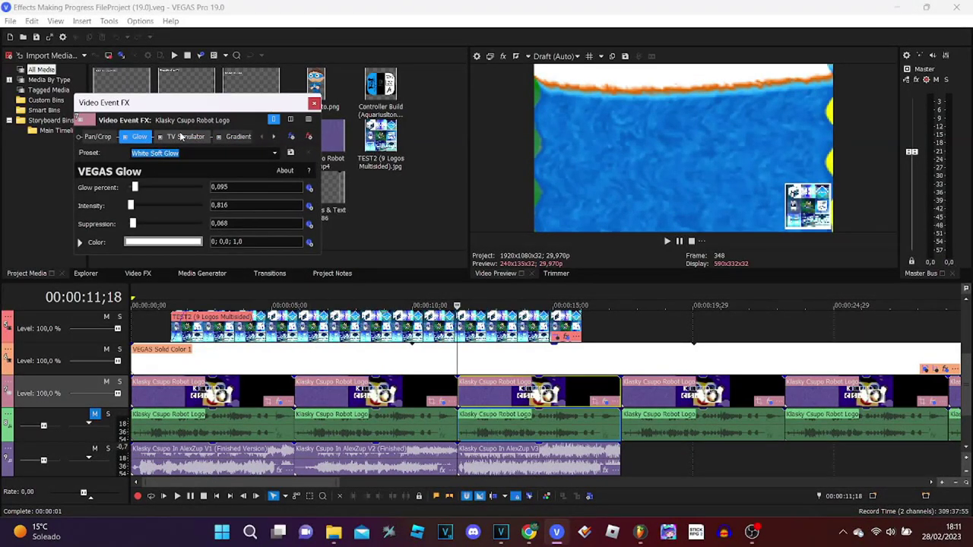
{"action": "left_click", "coordinate": [181, 136]}
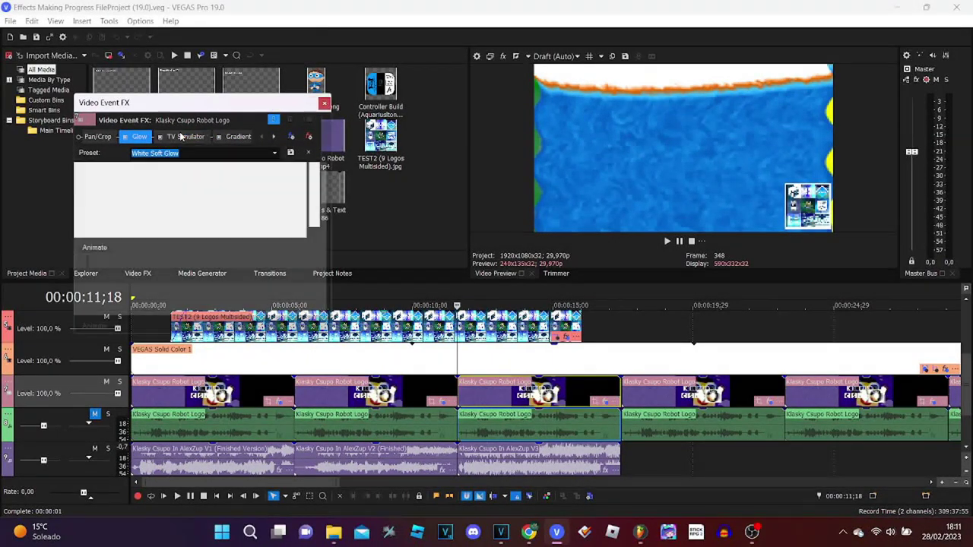
Examine each Gradient Map colour point and its RGB values on the third Robot Logo clip
{"action": "left_click", "coordinate": [249, 136]}
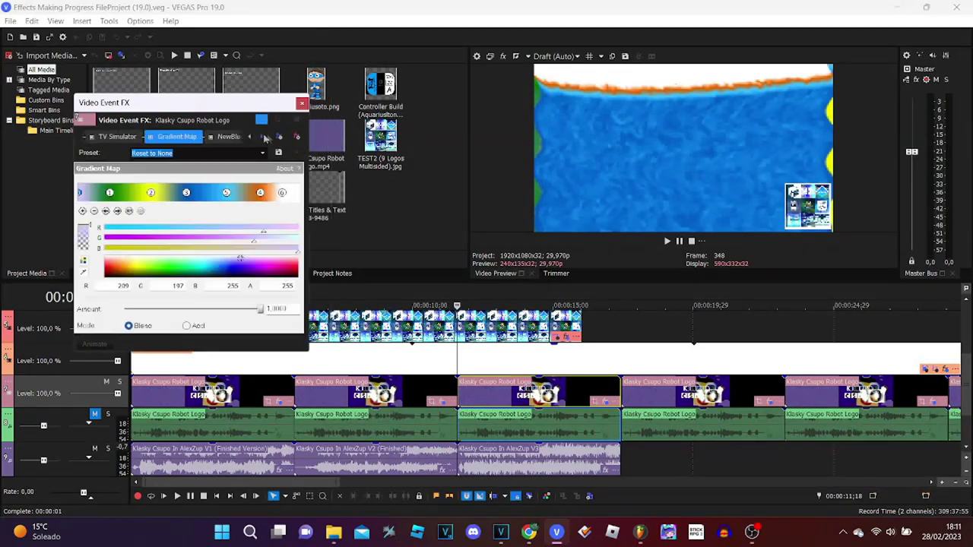
{"action": "left_click", "coordinate": [117, 211]}
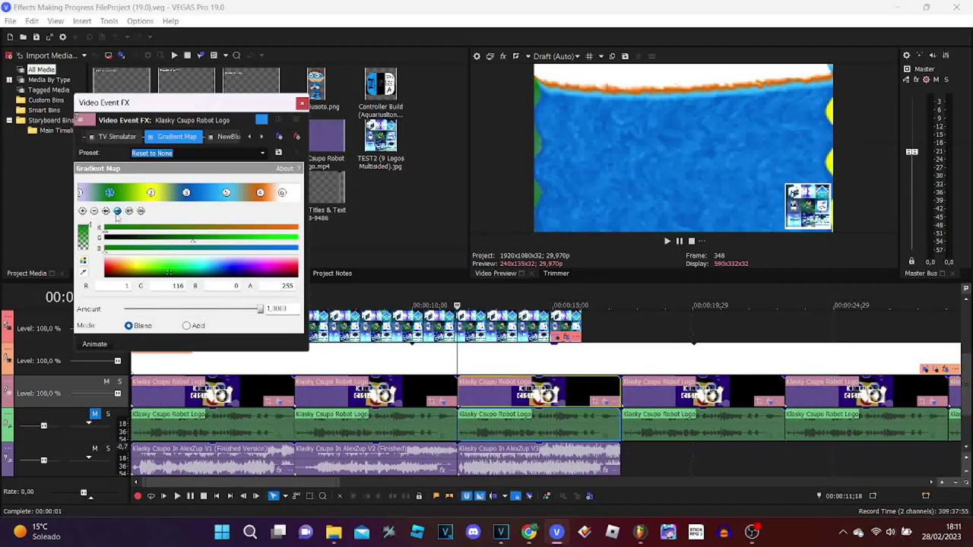
{"action": "left_click", "coordinate": [117, 211]}
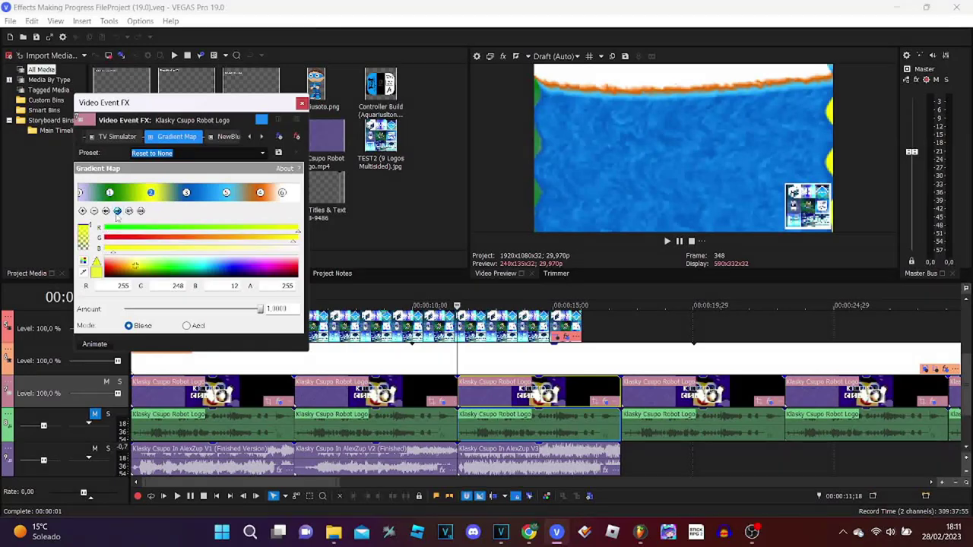
{"action": "left_click", "coordinate": [117, 211]}
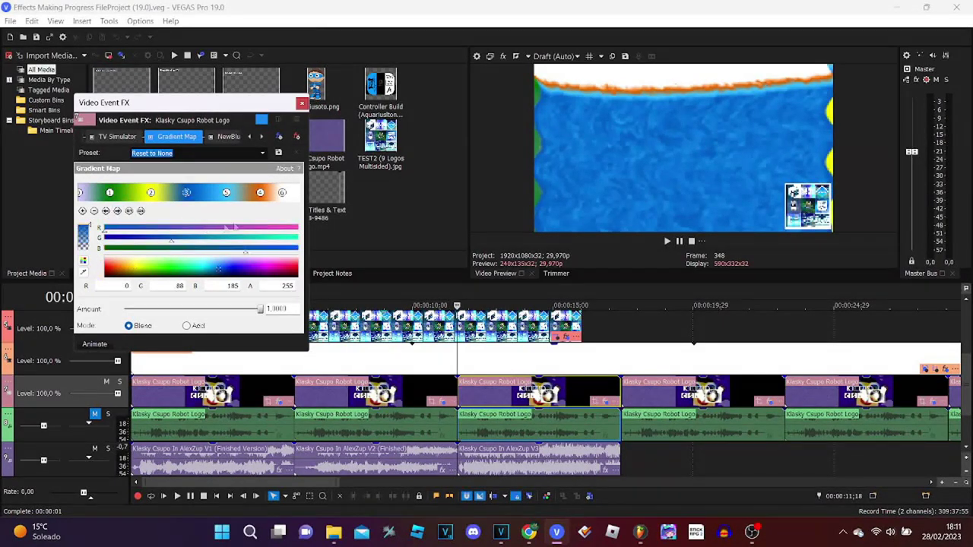
{"action": "left_click", "coordinate": [227, 193]}
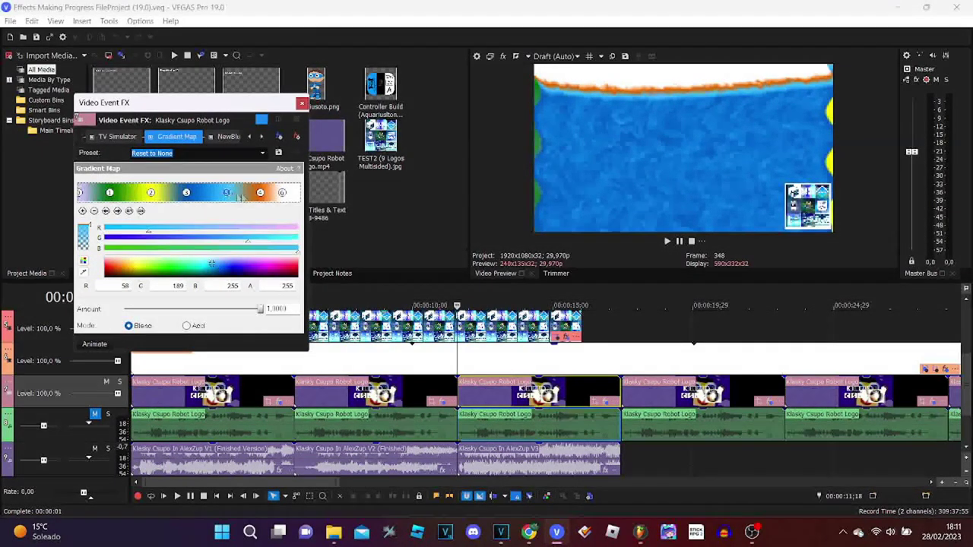
{"action": "left_click", "coordinate": [261, 193]}
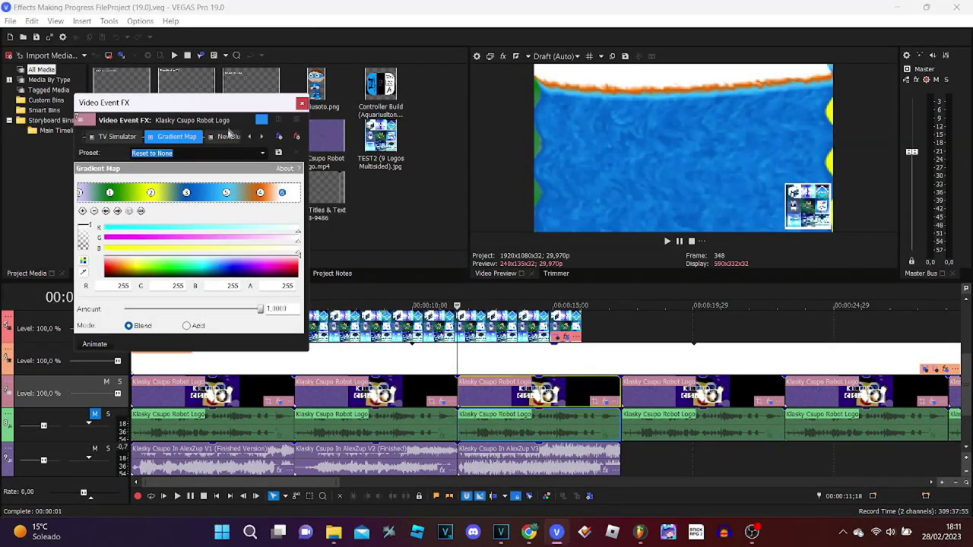
Examine both NewBlue ME Wiggle effects on the third Robot Logo clip and close its video effects
{"action": "left_click", "coordinate": [228, 137]}
{"action": "left_click", "coordinate": [255, 136]}
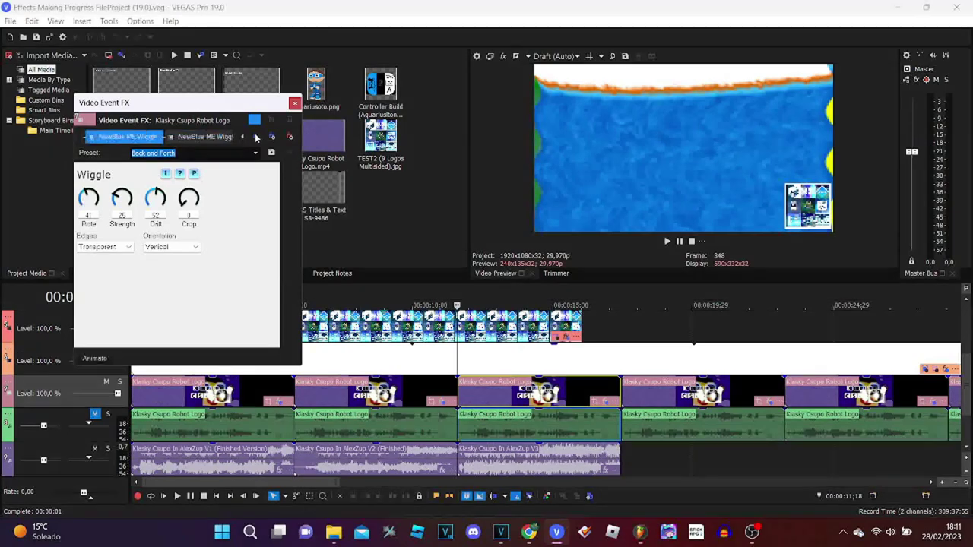
{"action": "left_click", "coordinate": [129, 137]}
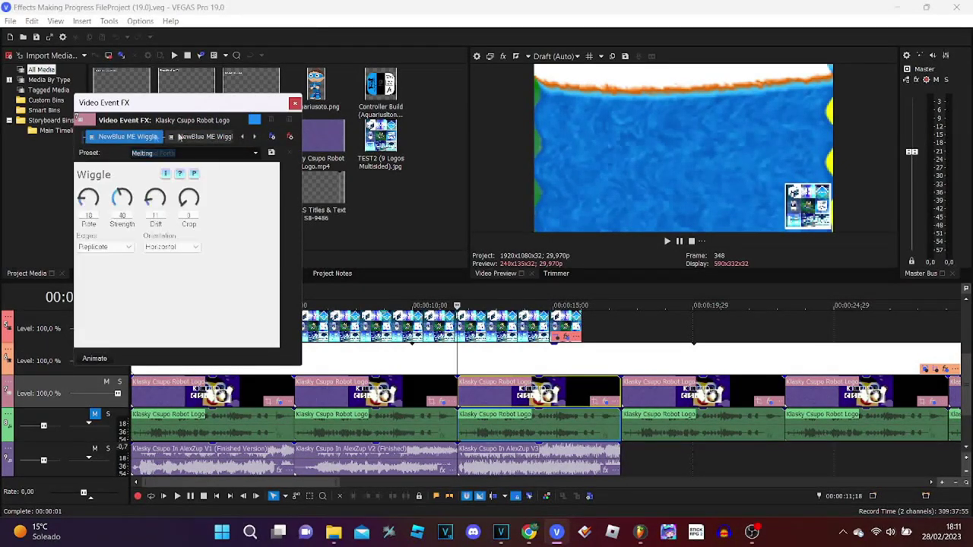
{"action": "left_click", "coordinate": [215, 139]}
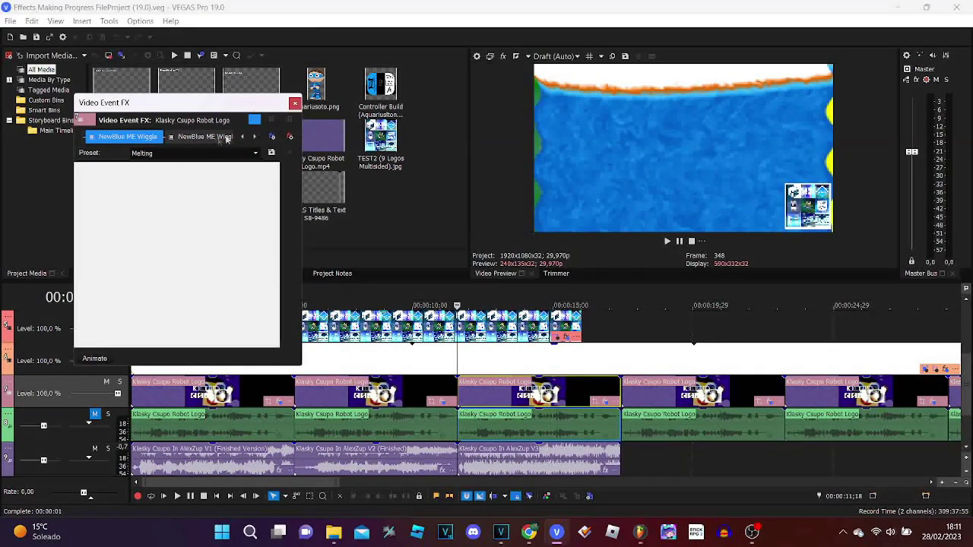
{"action": "left_click", "coordinate": [295, 102]}
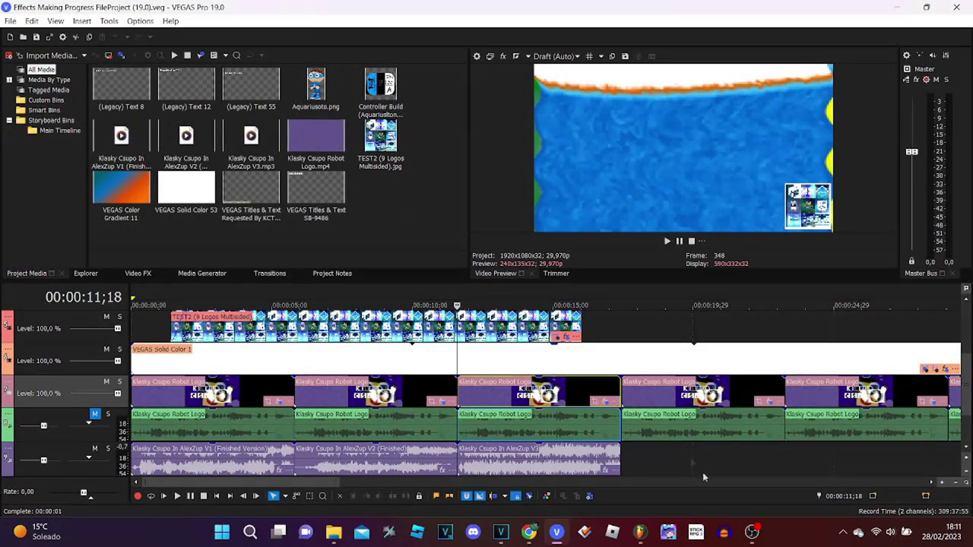
Switch to FL Studio, show the mixer and examine the Vocodex settings on the Master track of the AlexZup V3 project
{"action": "left_click", "coordinate": [640, 532]}
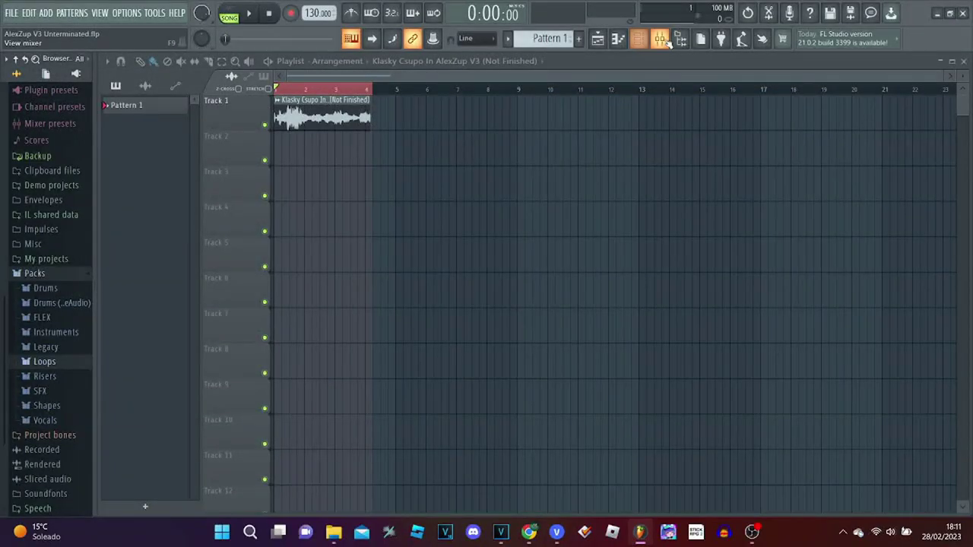
{"action": "left_click", "coordinate": [660, 39]}
{"action": "left_click", "coordinate": [490, 209]}
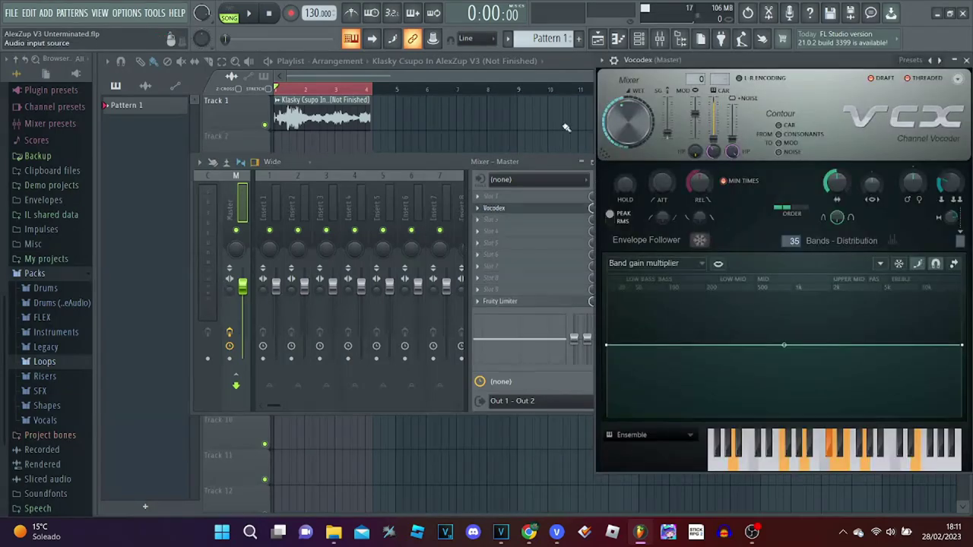
{"action": "left_click_drag", "start_coordinate": [759, 64], "coordinate": [562, 65]}
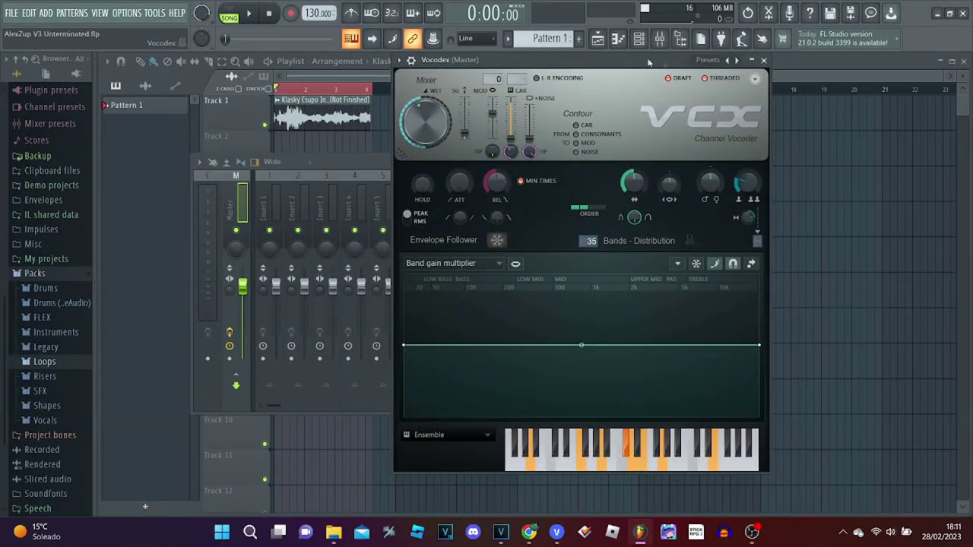
{"action": "left_click", "coordinate": [848, 535]}
{"action": "right_click", "coordinate": [846, 460]}
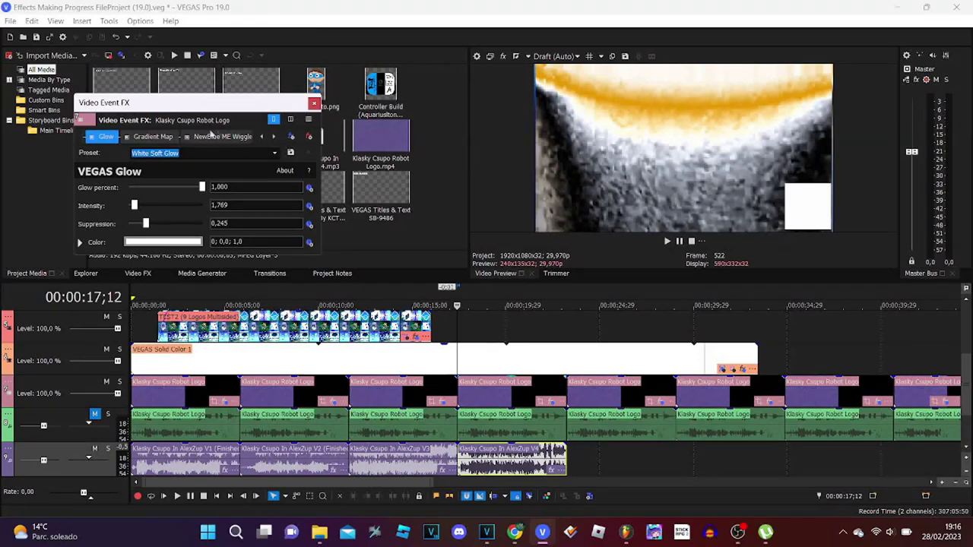
In VEGAS Pro 19, examine the TV Simulator and Glow settings on the fourth Klasky Csupo Robot Logo clip
{"action": "left_click", "coordinate": [261, 137]}
{"action": "left_click", "coordinate": [149, 137]}
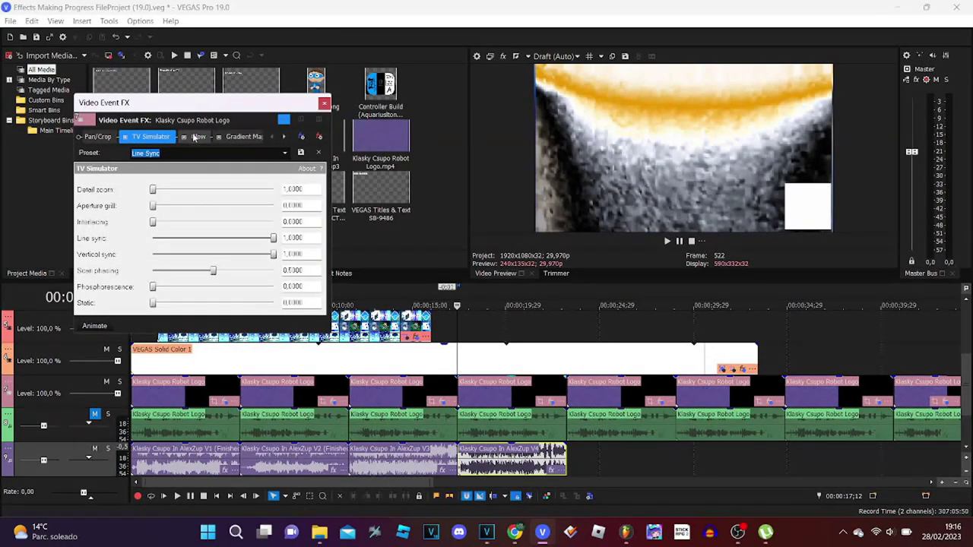
{"action": "left_click", "coordinate": [196, 137]}
Examine the Gradient Map colour points and their RGB values on the fourth Robot Logo clip
{"action": "left_click", "coordinate": [238, 137]}
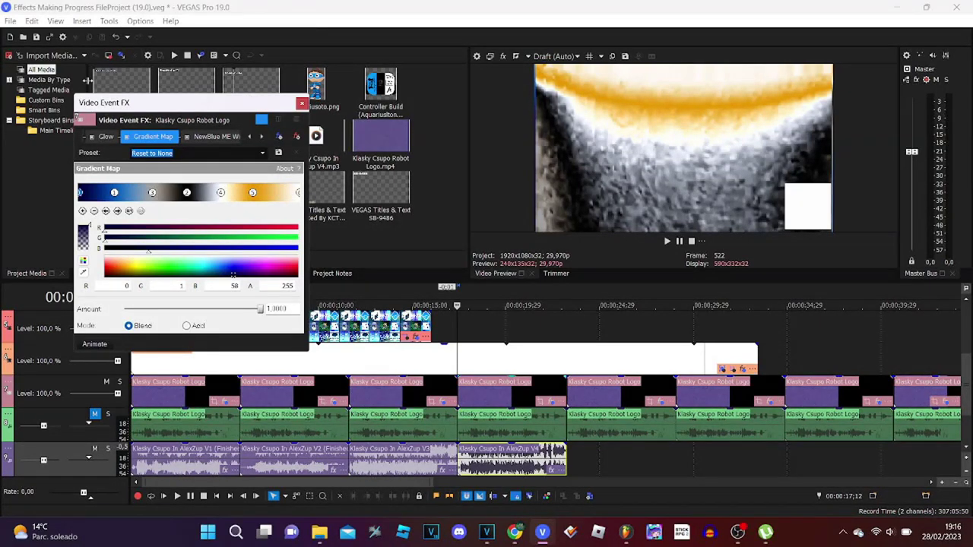
{"action": "left_click", "coordinate": [114, 195]}
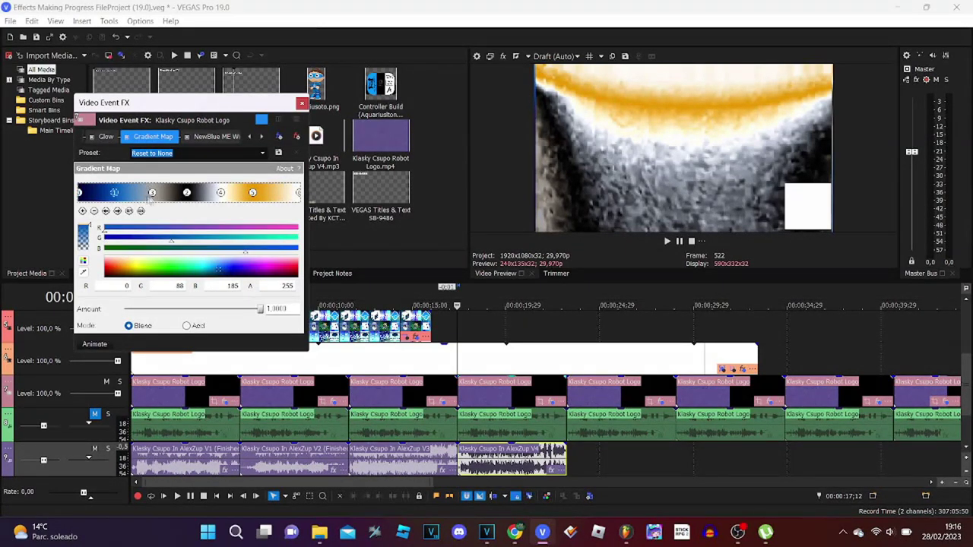
{"action": "left_click", "coordinate": [152, 193]}
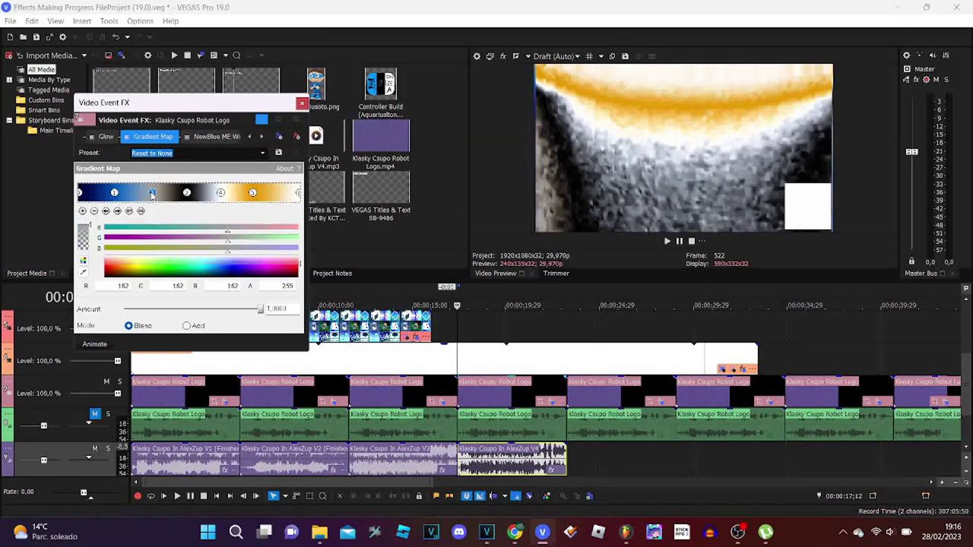
{"action": "left_click", "coordinate": [187, 193]}
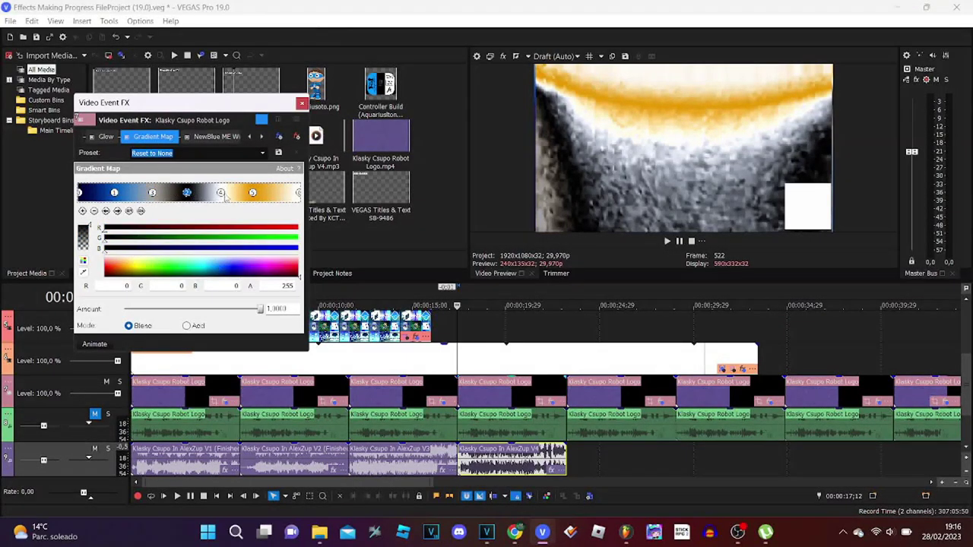
{"action": "left_click", "coordinate": [220, 193]}
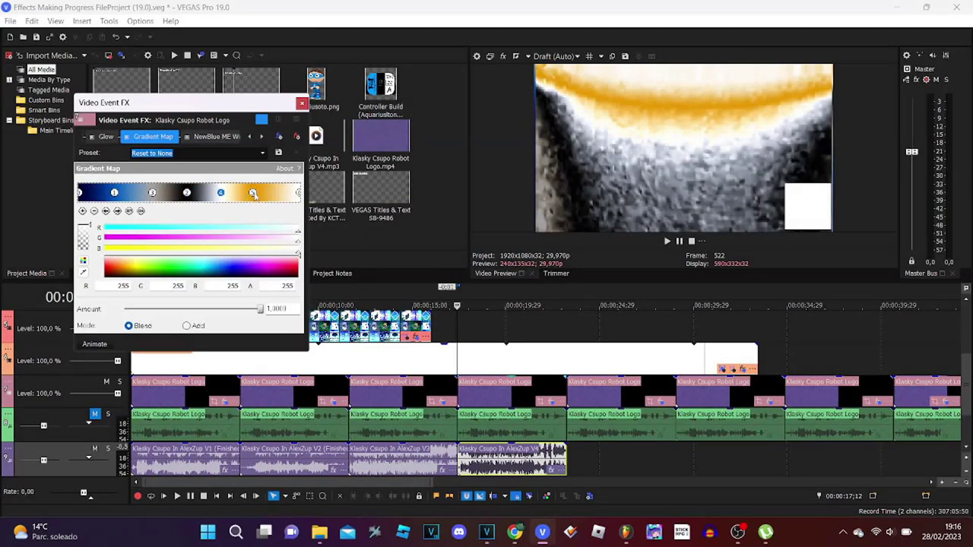
{"action": "left_click", "coordinate": [253, 193]}
Examine both NewBlue ME Wiggle effects on the fourth Klasky Csupo Robot Logo clip and close its video effects
{"action": "left_click", "coordinate": [221, 137]}
{"action": "left_click", "coordinate": [260, 137]}
{"action": "left_click", "coordinate": [259, 137]}
{"action": "left_click", "coordinate": [140, 139]}
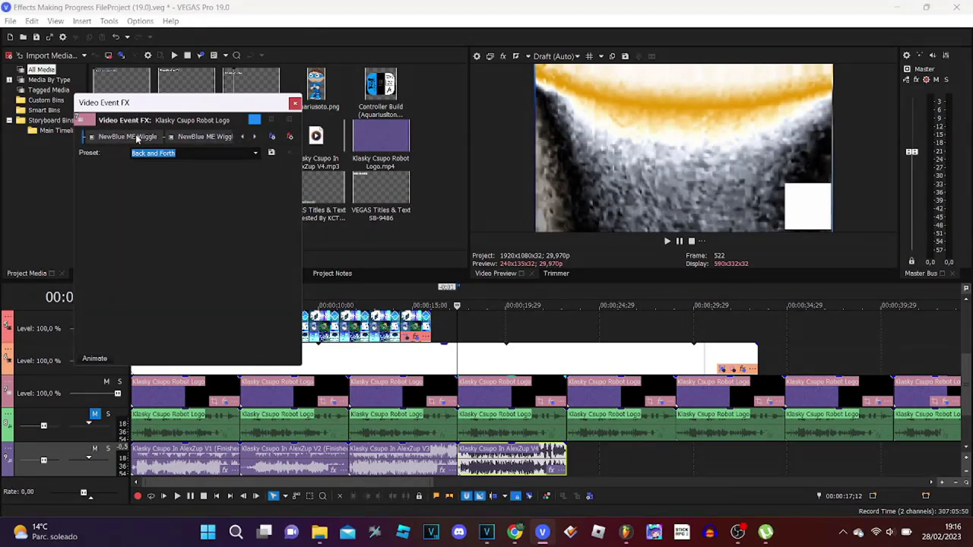
{"action": "left_click", "coordinate": [207, 139]}
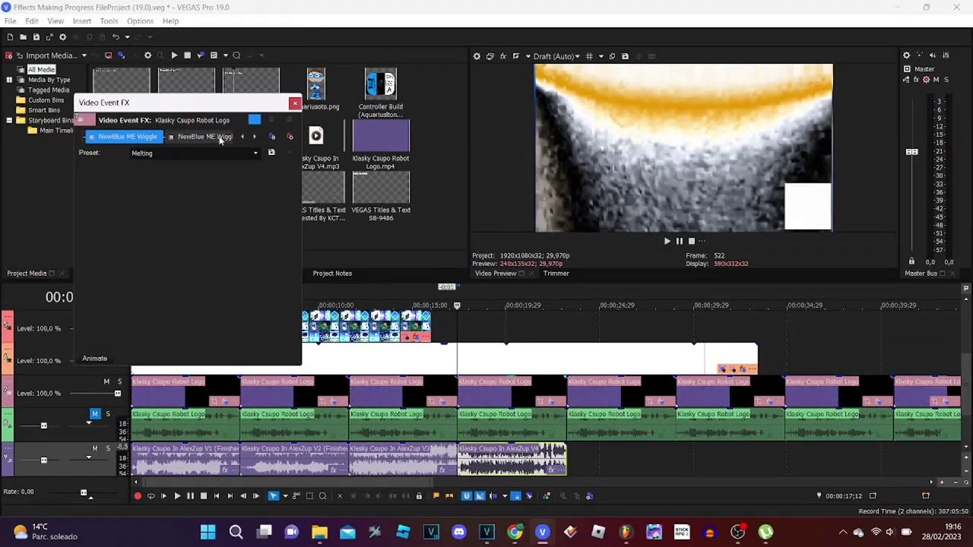
{"action": "left_click", "coordinate": [295, 103]}
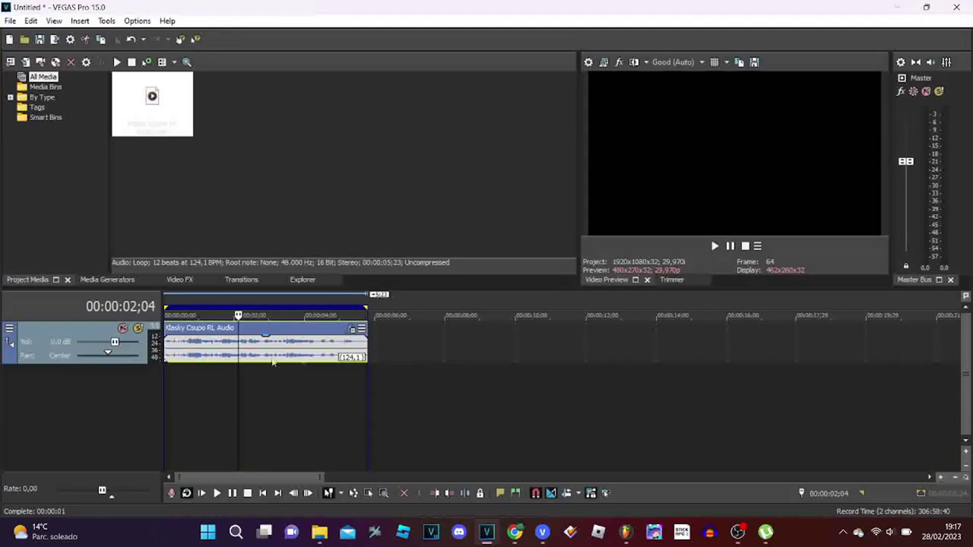
In VEGAS Pro 15, examine the Bitcrusher, ExpressFX Chorus, IO/Phaser and ExpressFX Delay settings on the Klasky Csupo RL Audio clip, then close its audio effects
{"action": "left_click", "coordinate": [348, 335]}
{"action": "left_click", "coordinate": [352, 319]}
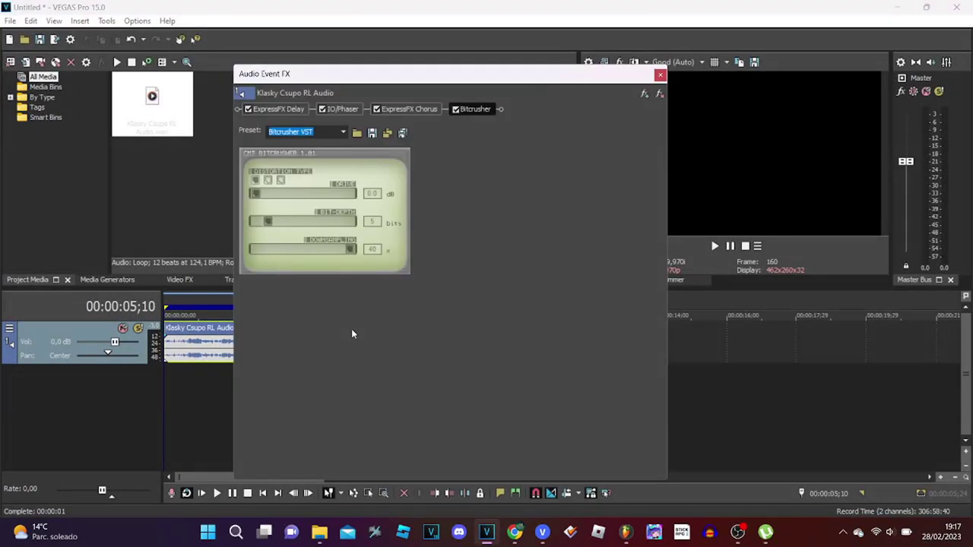
{"action": "left_click", "coordinate": [416, 110]}
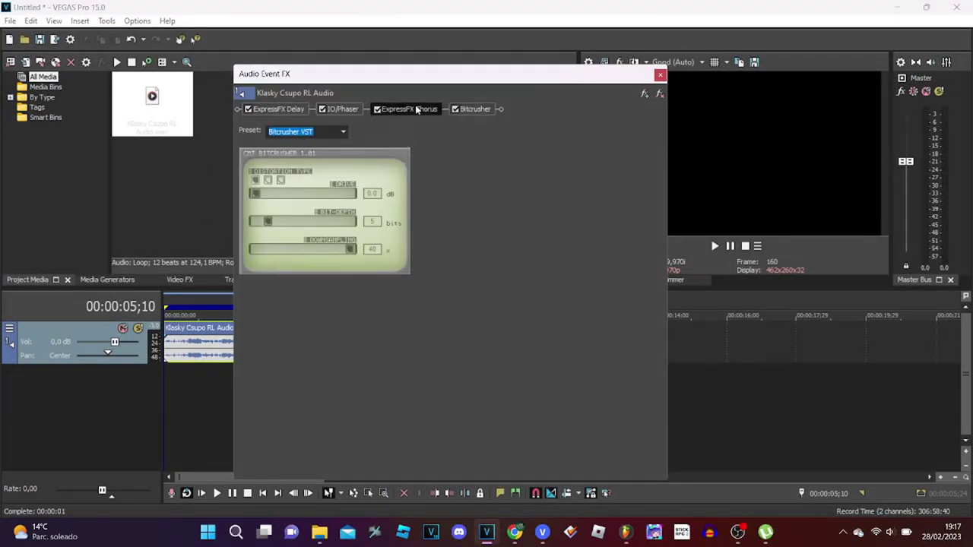
{"action": "left_click", "coordinate": [346, 110]}
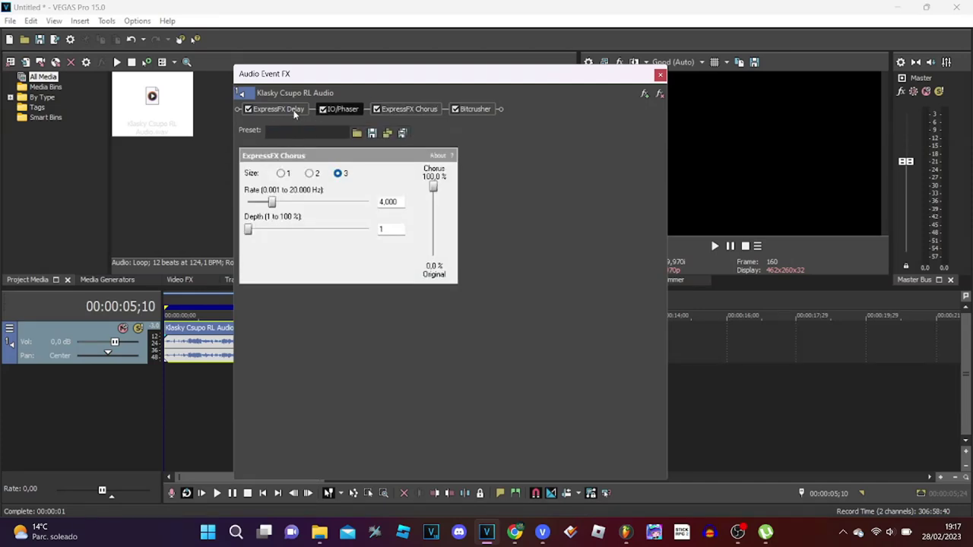
{"action": "left_click", "coordinate": [295, 111]}
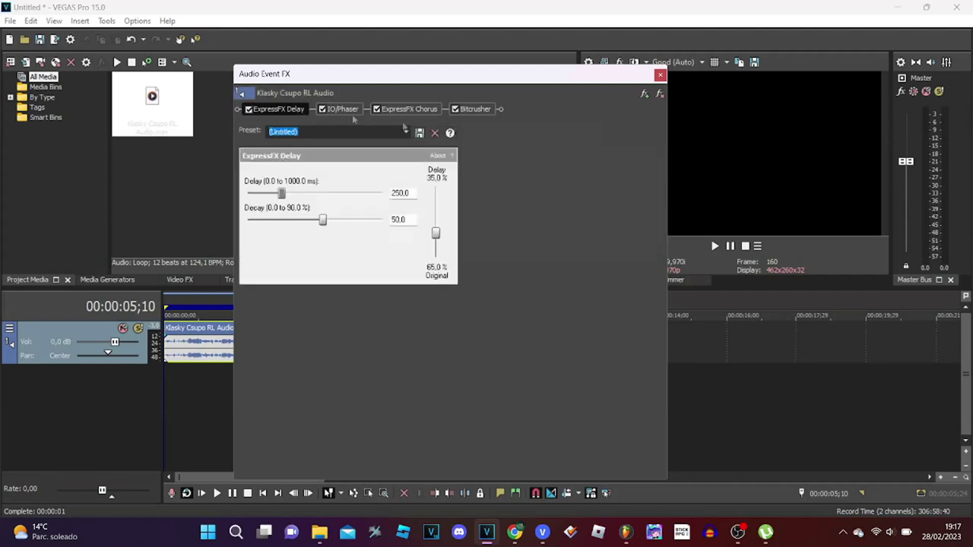
{"action": "left_click", "coordinate": [479, 109]}
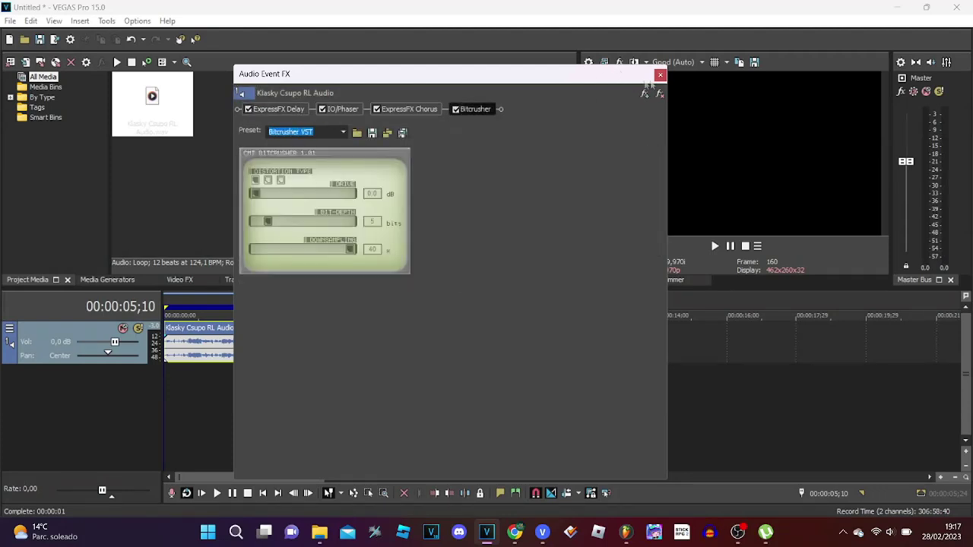
{"action": "left_click", "coordinate": [660, 77]}
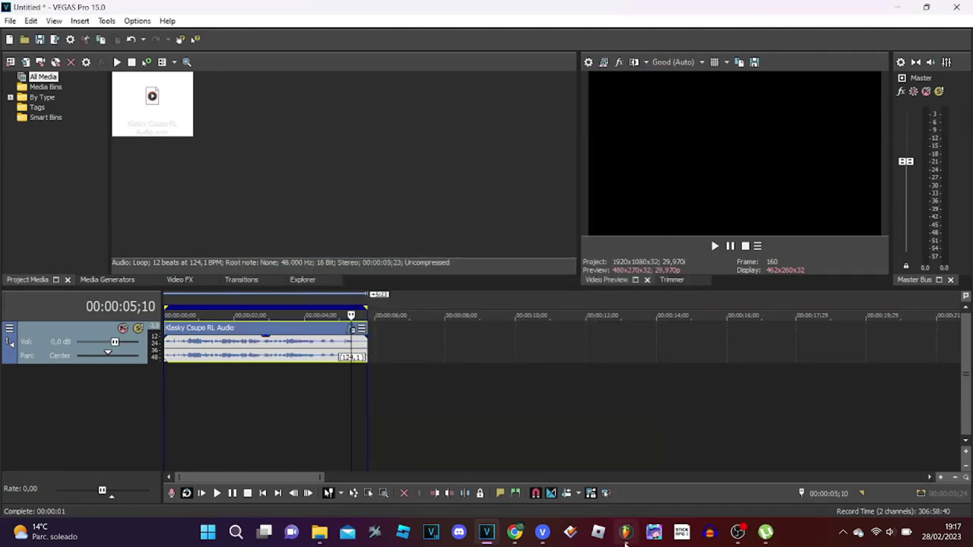
Switch to FL Studio, show the mixer and examine the Vocodex settings on Insert 1 of the AlexZup V4 project
{"action": "left_click", "coordinate": [624, 532]}
{"action": "key", "text": "F9"}
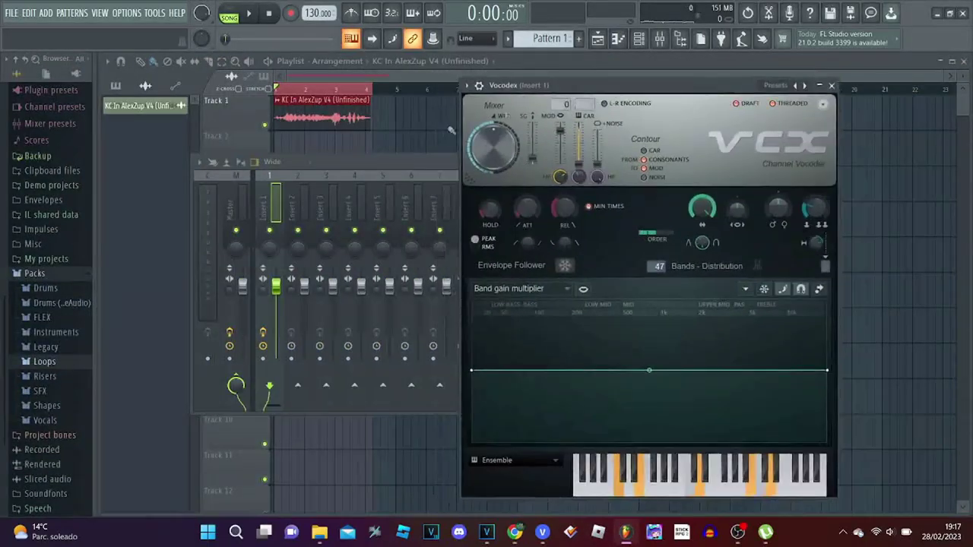
{"action": "left_click_drag", "start_coordinate": [606, 205], "coordinate": [449, 205]}
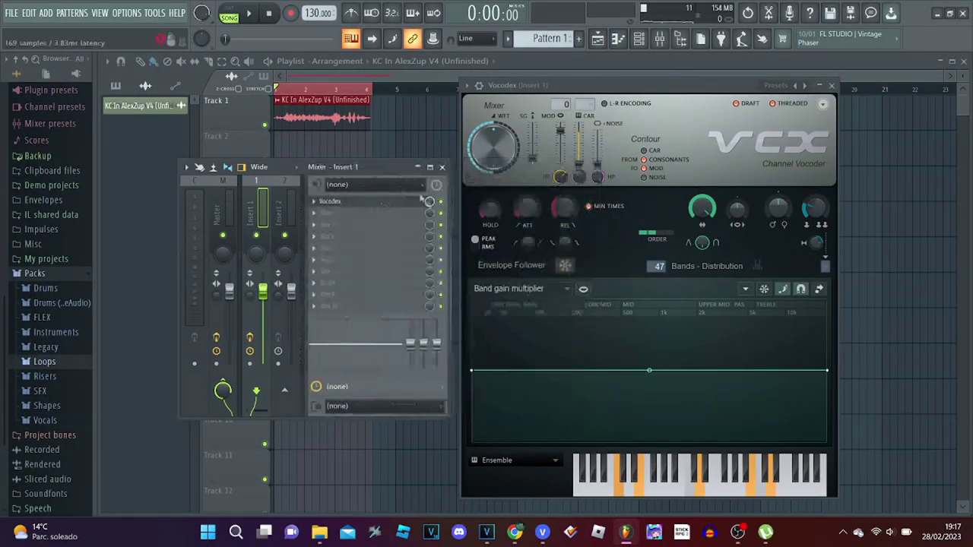
{"action": "left_click_drag", "start_coordinate": [551, 85], "coordinate": [533, 79]}
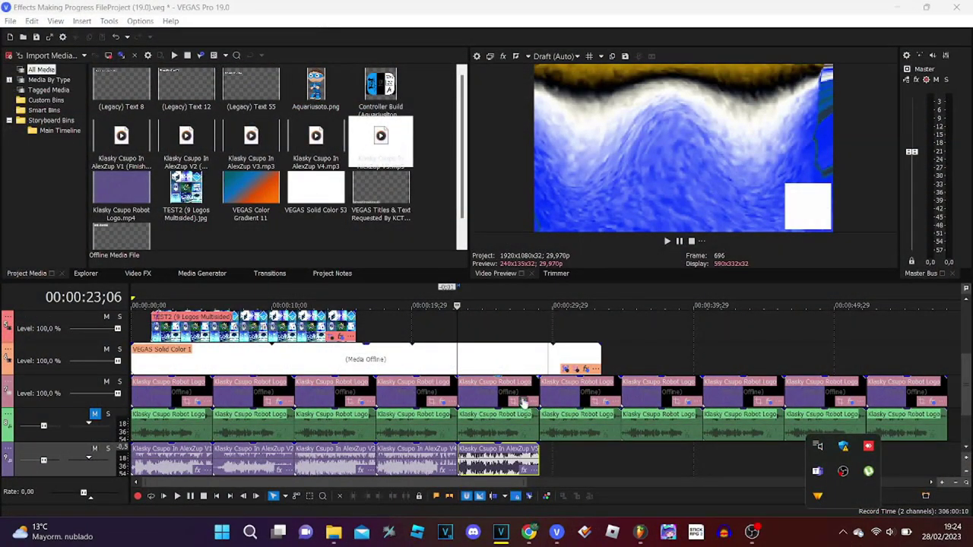
In VEGAS Pro 19, examine the TV Simulator, Glow and Gradient Map settings on the fifth Robot Logo clip, including each gradient colour point's RGB values
{"action": "left_click", "coordinate": [524, 404]}
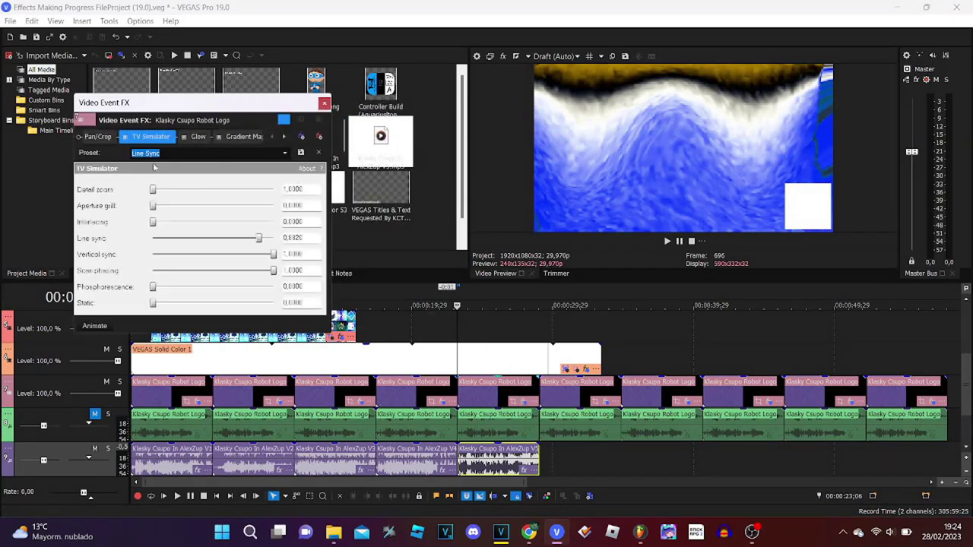
{"action": "left_click", "coordinate": [202, 138]}
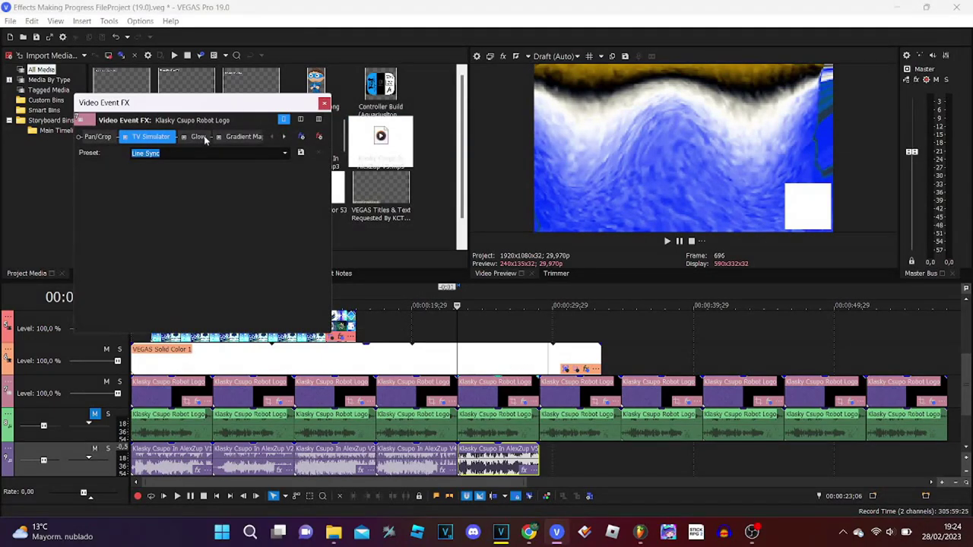
{"action": "left_click", "coordinate": [213, 136]}
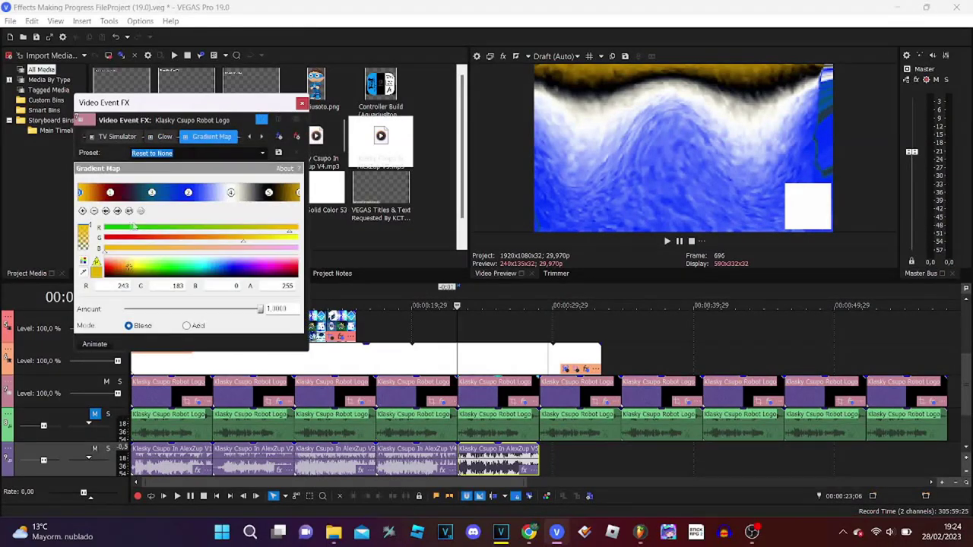
{"action": "left_click", "coordinate": [117, 211]}
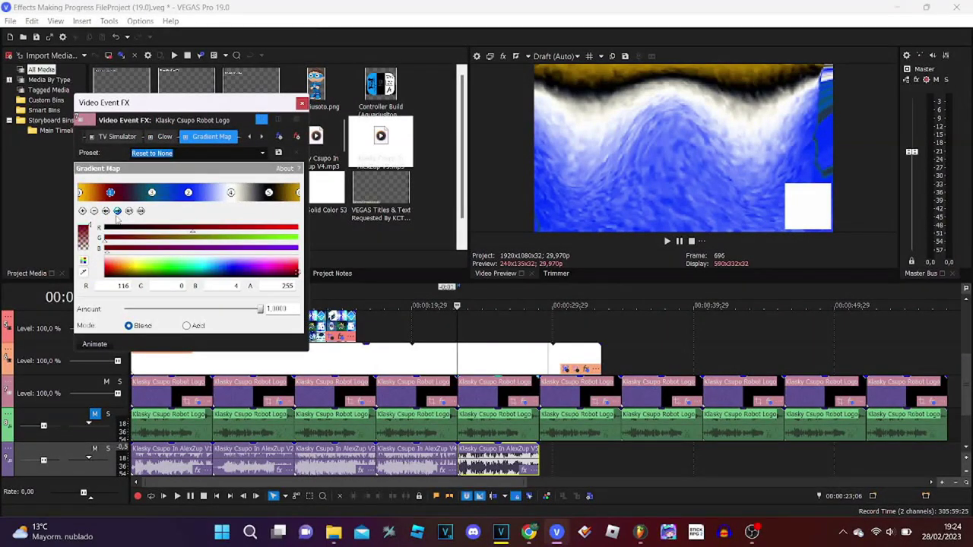
{"action": "left_click", "coordinate": [117, 213]}
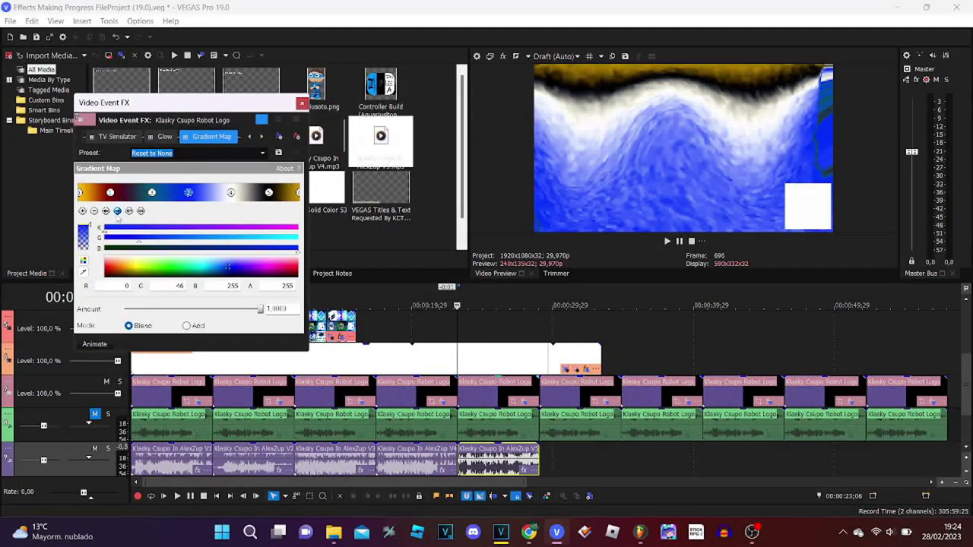
{"action": "left_click", "coordinate": [153, 193]}
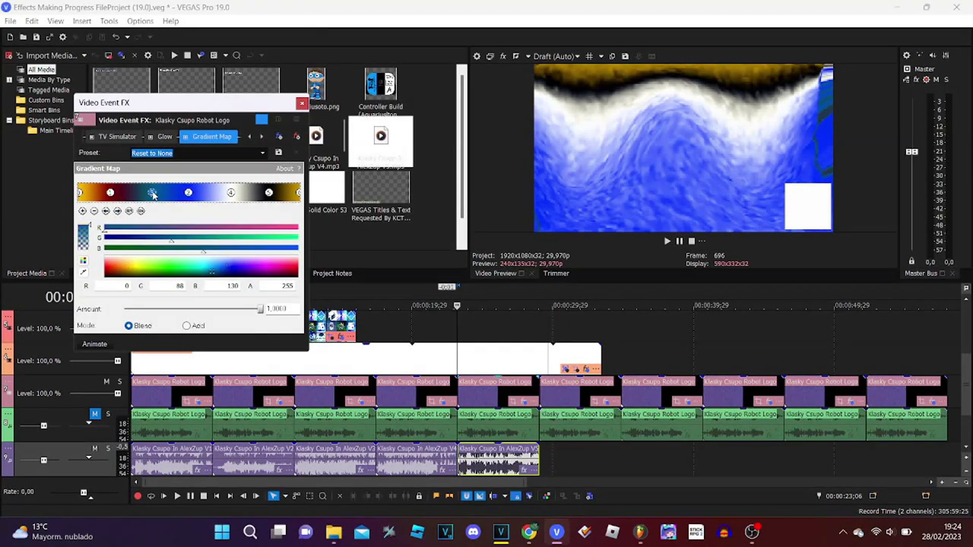
{"action": "left_click", "coordinate": [231, 193]}
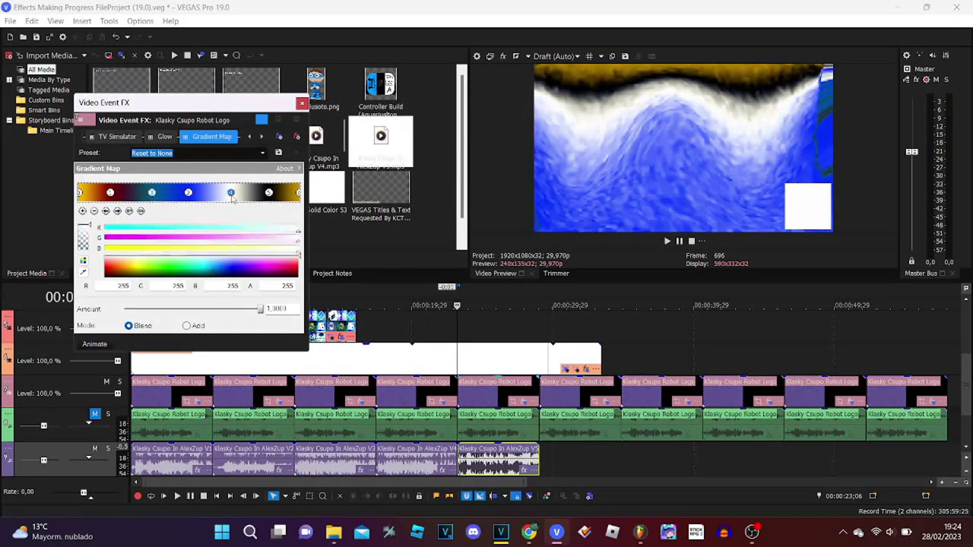
{"action": "left_click", "coordinate": [270, 194]}
{"action": "left_click", "coordinate": [297, 195]}
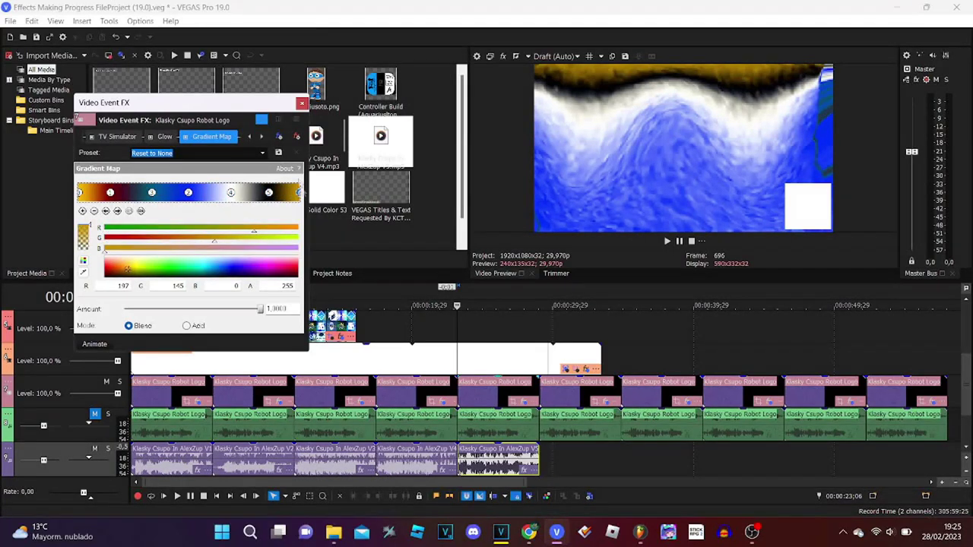
Examine both NewBlue ME Wiggle effects on the fifth Robot Logo clip and close its video effects
{"action": "left_click", "coordinate": [262, 137]}
{"action": "left_click", "coordinate": [263, 137]}
{"action": "left_click", "coordinate": [189, 138]}
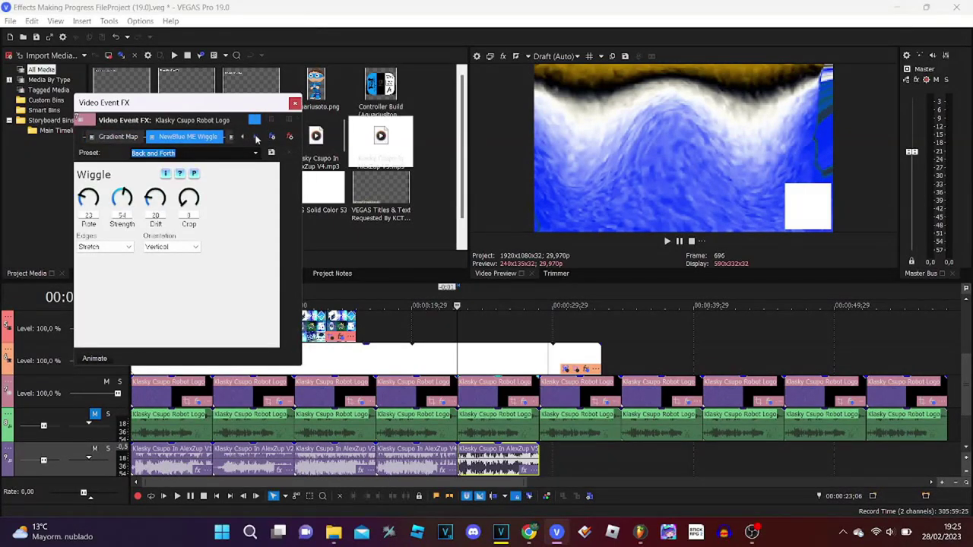
{"action": "left_click", "coordinate": [257, 138]}
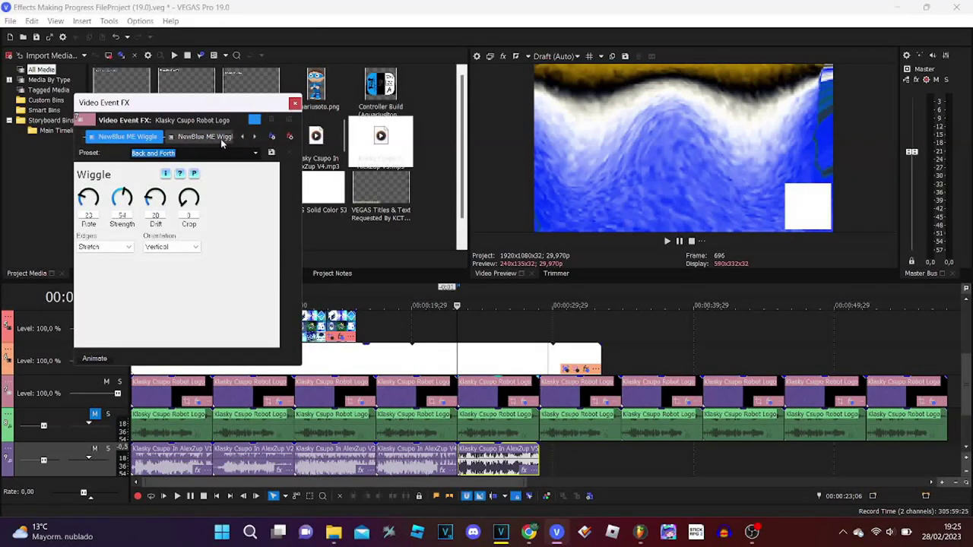
{"action": "left_click", "coordinate": [220, 138]}
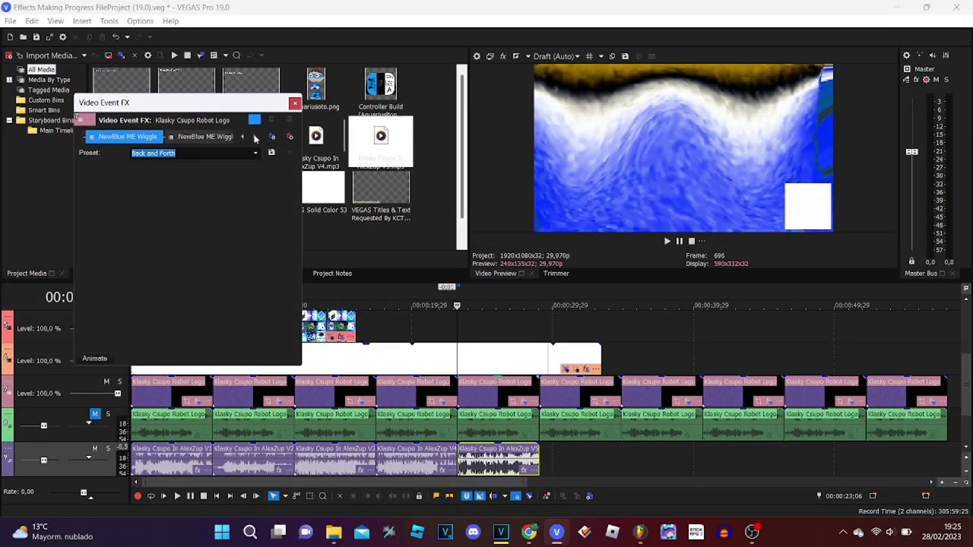
{"action": "left_click_drag", "start_coordinate": [255, 139], "coordinate": [128, 146]}
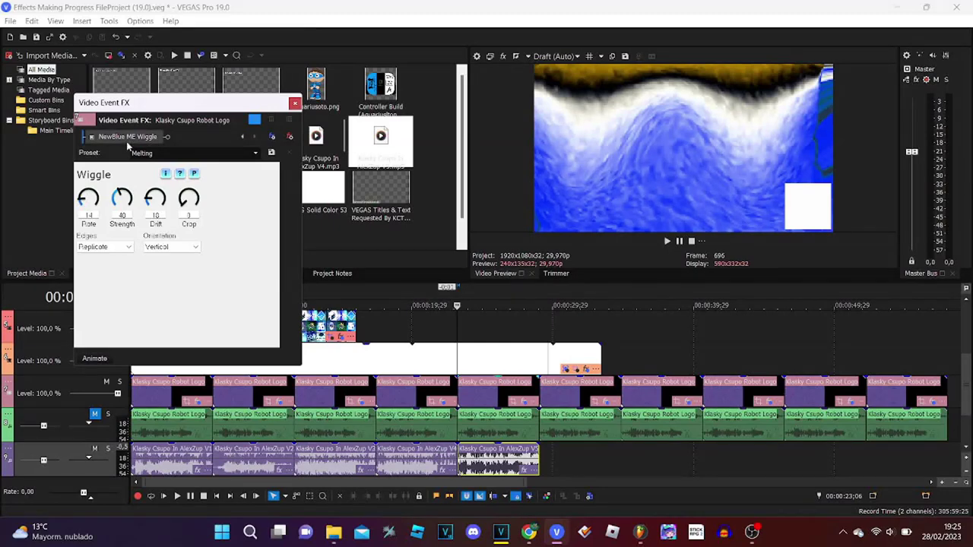
{"action": "left_click", "coordinate": [126, 142]}
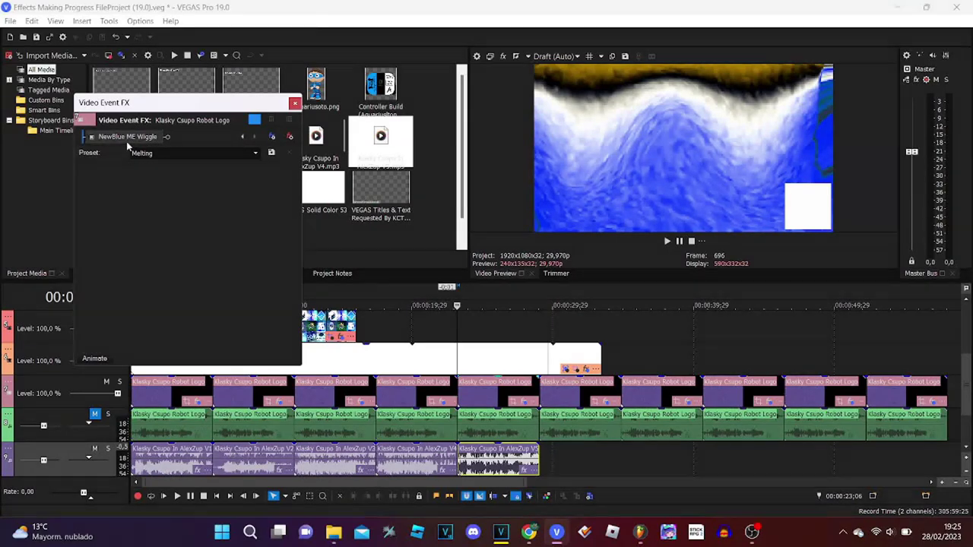
{"action": "left_click", "coordinate": [295, 103]}
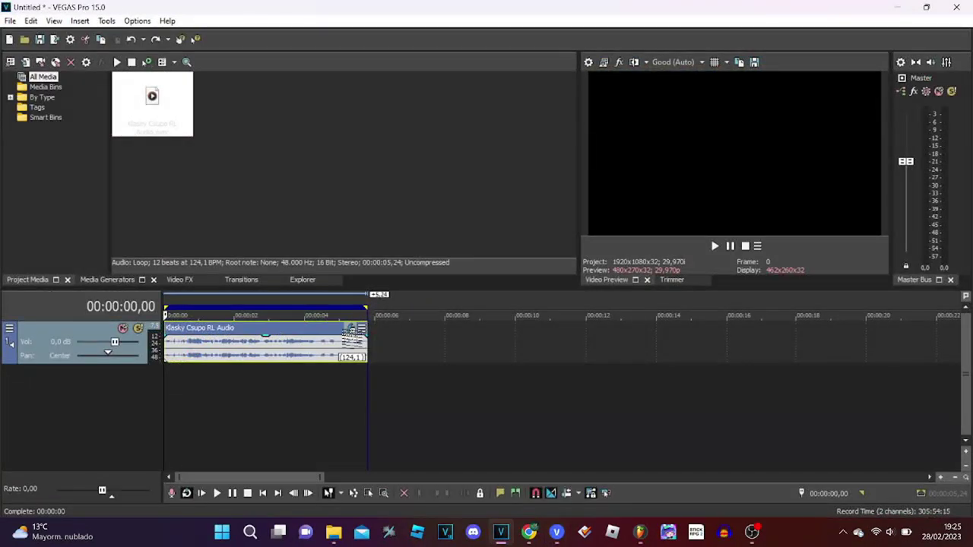
In VEGAS Pro 15, examine the ExpressFX Amplitude Modulation, tb_grumblebum and Orange Vocoder settings on the Klasky Csupo RL Audio clip
{"action": "left_click", "coordinate": [353, 328]}
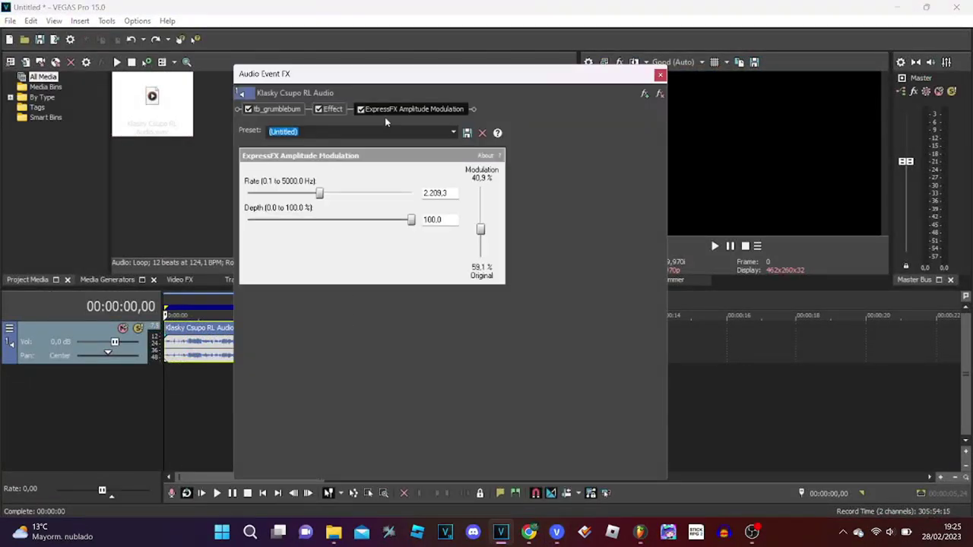
{"action": "left_click", "coordinate": [297, 108]}
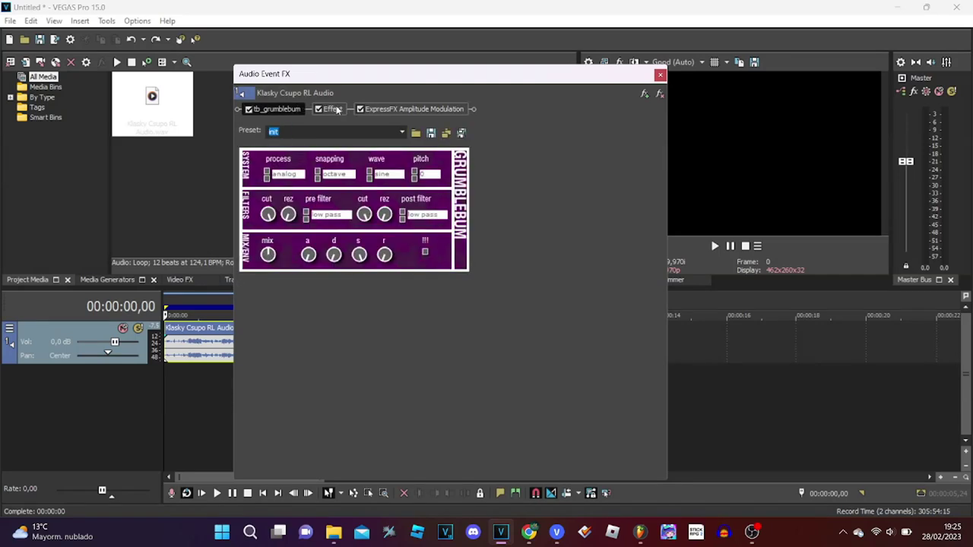
{"action": "left_click", "coordinate": [335, 109]}
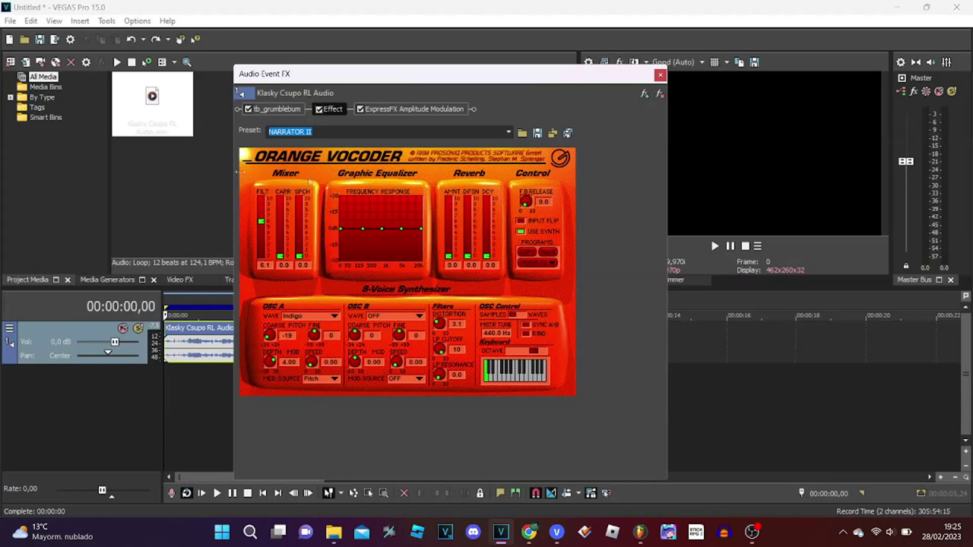
{"action": "left_click", "coordinate": [660, 75]}
Switch to FL Studio and examine the Azurite and Vocodex settings on Insert 1 of the AlexZup V5 project
{"action": "left_click", "coordinate": [640, 532]}
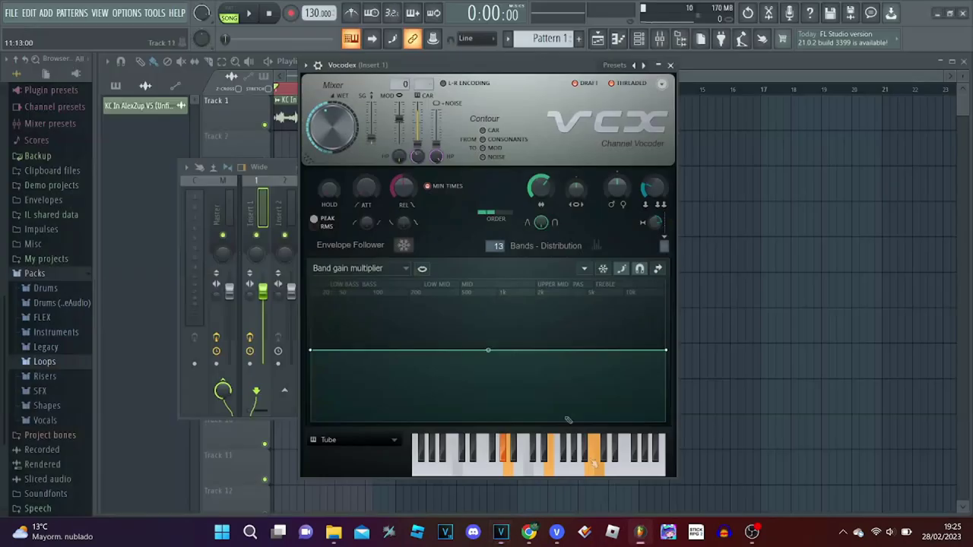
{"action": "left_click", "coordinate": [670, 64]}
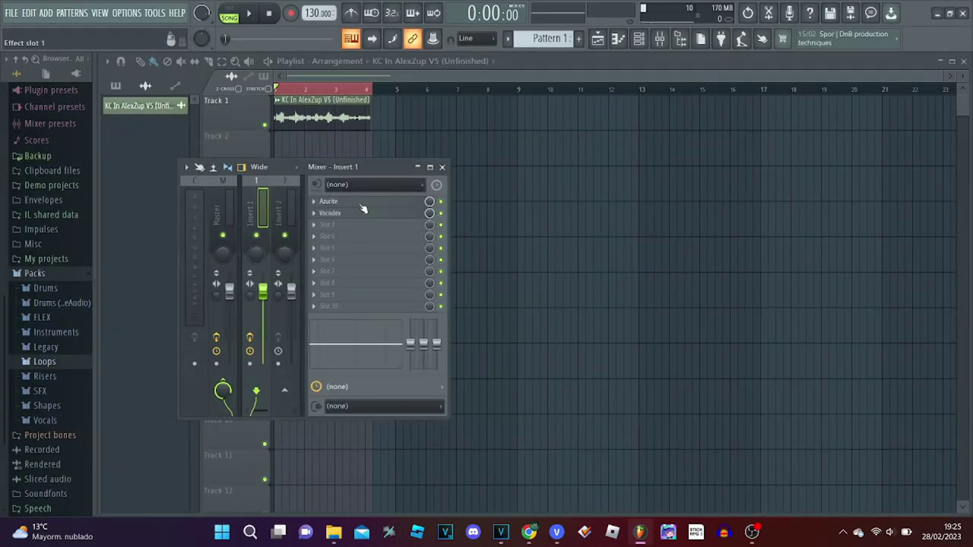
{"action": "left_click", "coordinate": [361, 203]}
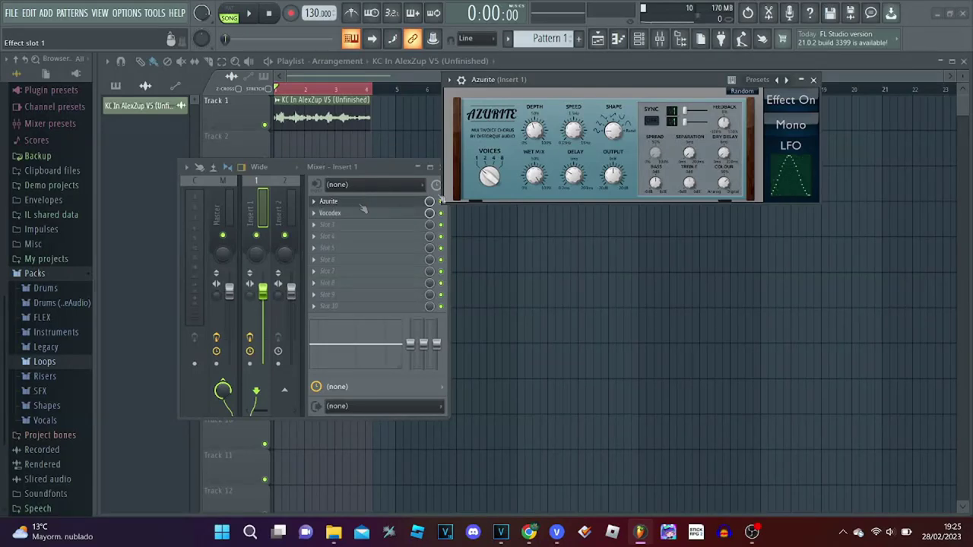
{"action": "left_click", "coordinate": [757, 80]}
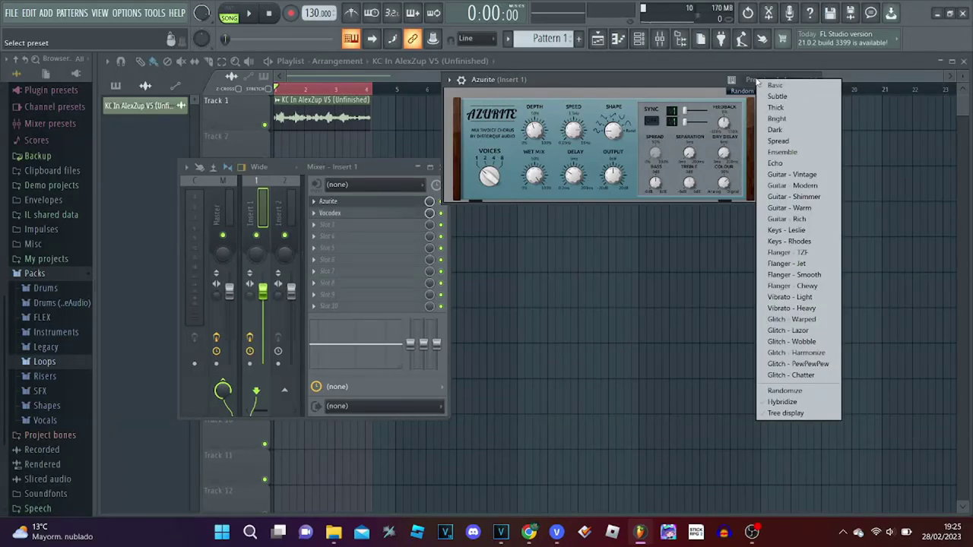
{"action": "left_click", "coordinate": [703, 86]}
{"action": "left_click_drag", "start_coordinate": [695, 86], "coordinate": [645, 90]}
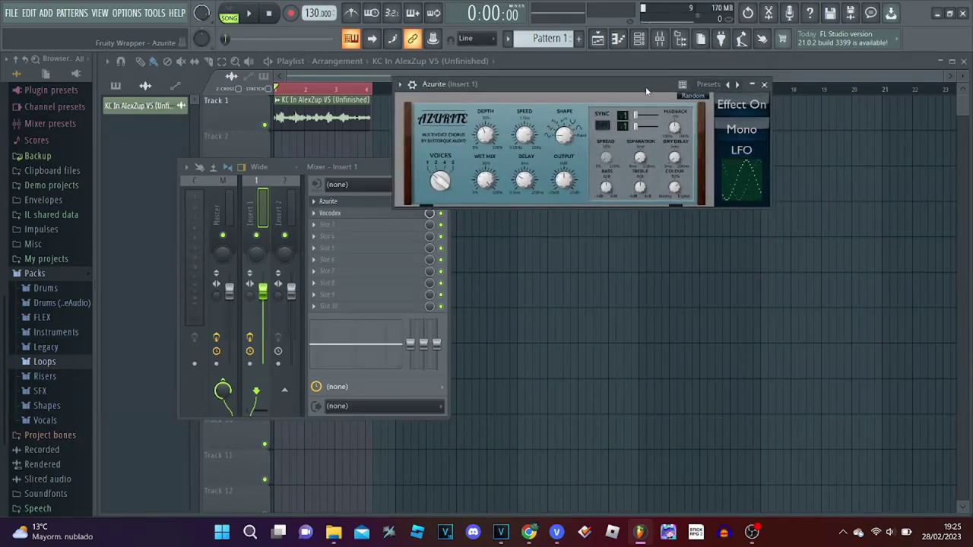
{"action": "left_click", "coordinate": [764, 85]}
{"action": "left_click", "coordinate": [334, 214]}
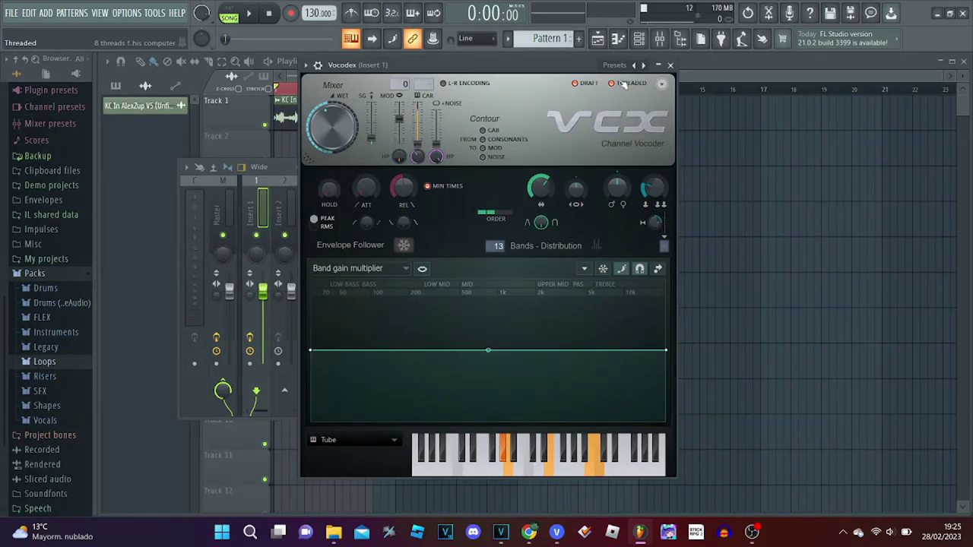
Reposition the Vocodex window to view its settings on Insert 1 of the AlexZup V5 project
{"action": "left_click_drag", "start_coordinate": [512, 71], "coordinate": [494, 89]}
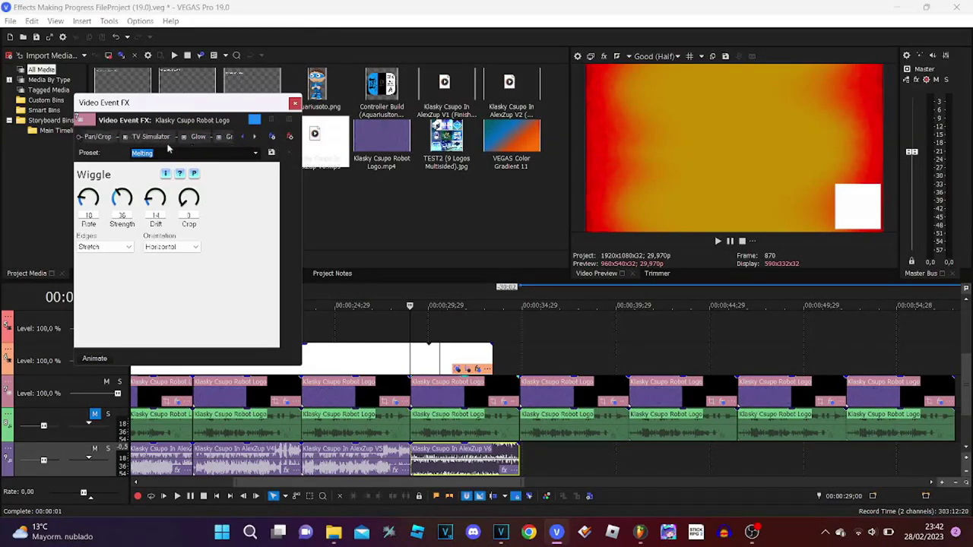
In VEGAS Pro 19, examine the TV Simulator, Glow and Gradient Map settings on the AlexZup V6 Robot Logo clip, including each gradient point's RGB values
{"action": "left_click", "coordinate": [144, 138]}
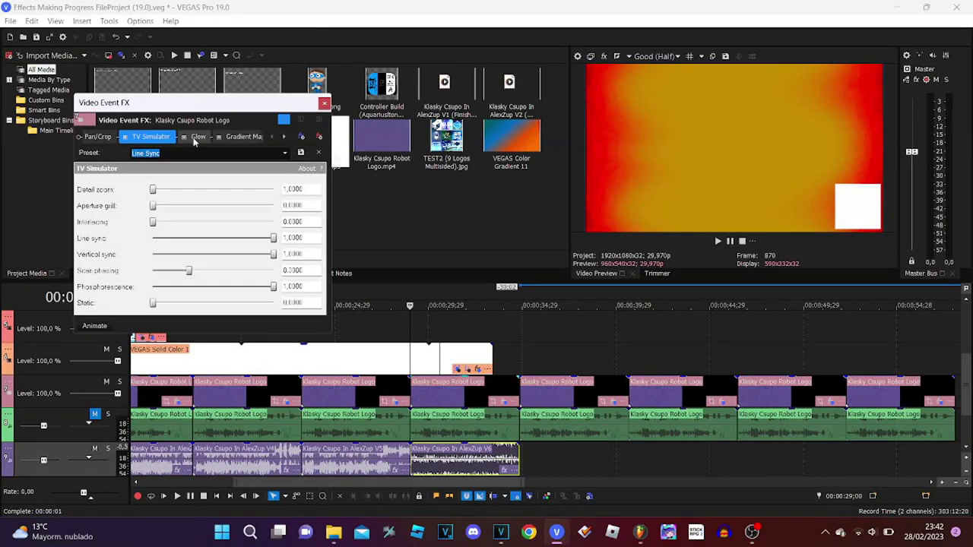
{"action": "left_click", "coordinate": [197, 138]}
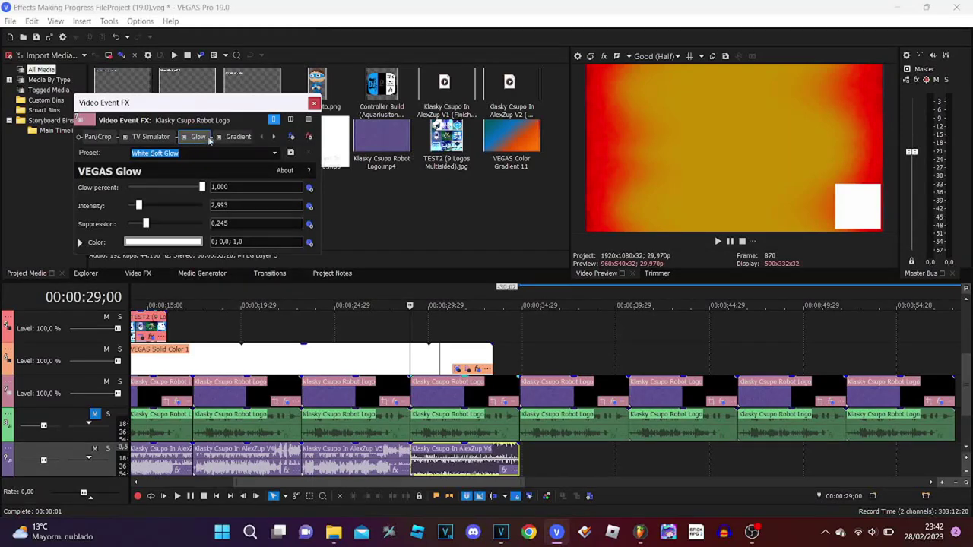
{"action": "left_click", "coordinate": [236, 137]}
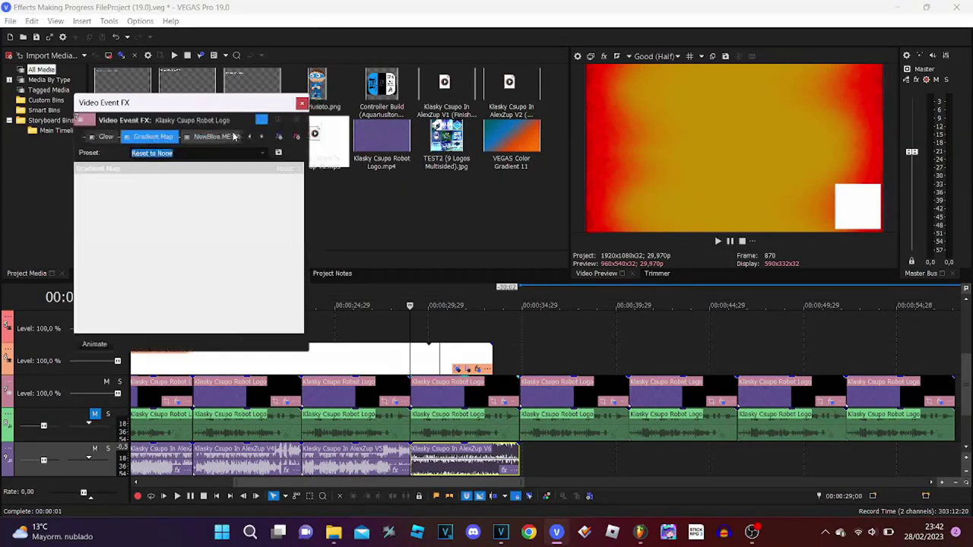
{"action": "left_click", "coordinate": [117, 212]}
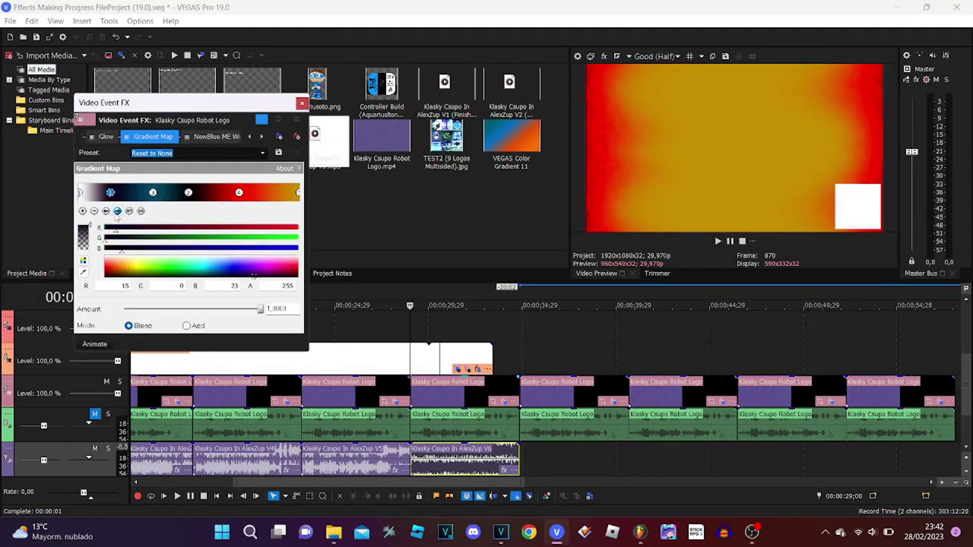
{"action": "left_click", "coordinate": [116, 212]}
{"action": "left_click", "coordinate": [117, 211]}
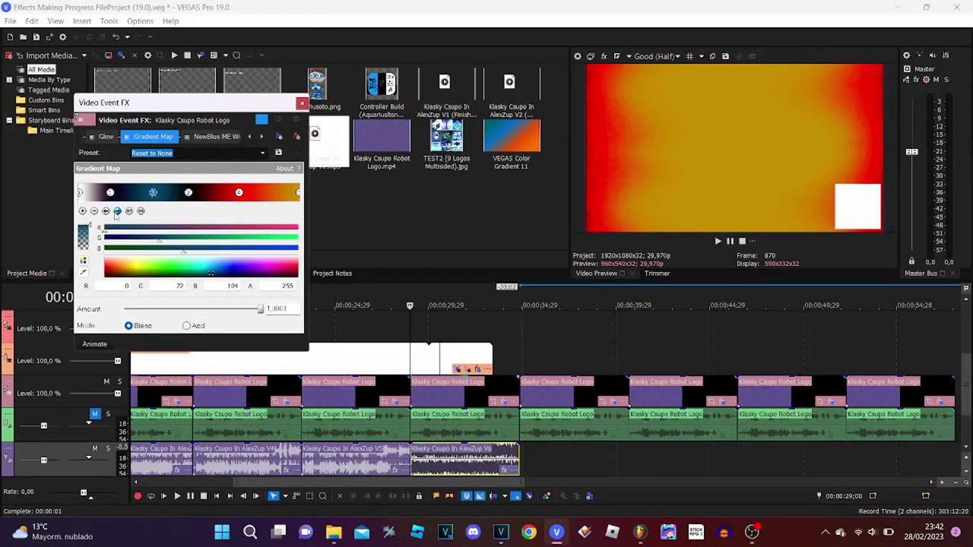
{"action": "left_click", "coordinate": [117, 212]}
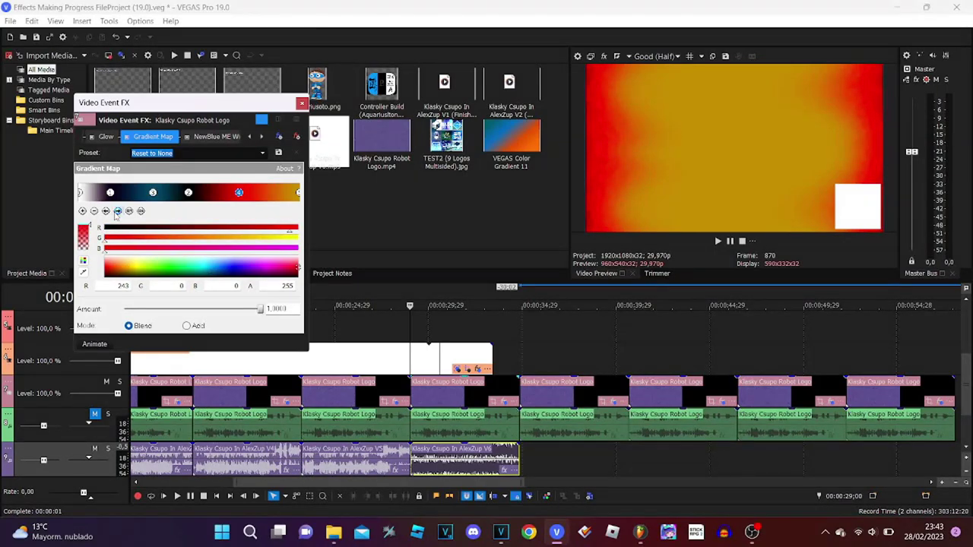
{"action": "left_click", "coordinate": [116, 212]}
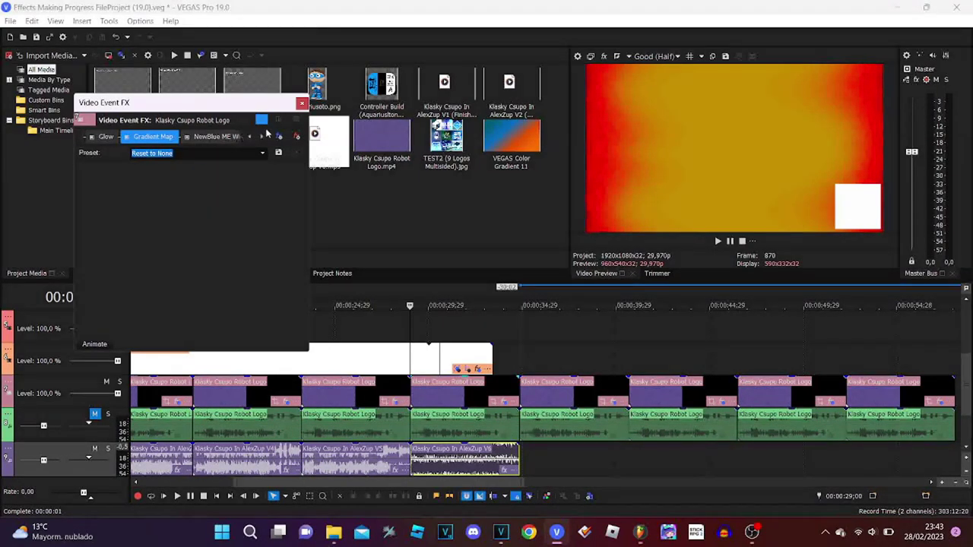
Examine the two NewBlue ME Wiggle effects and the Mirror effect on the AlexZup V6 Robot Logo clip and close its video effects
{"action": "left_click", "coordinate": [227, 137]}
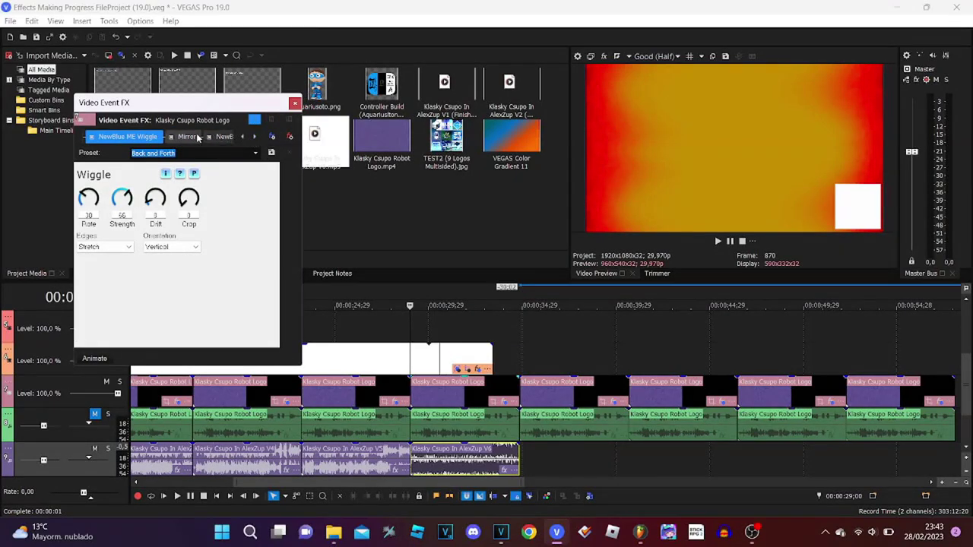
{"action": "left_click", "coordinate": [196, 136]}
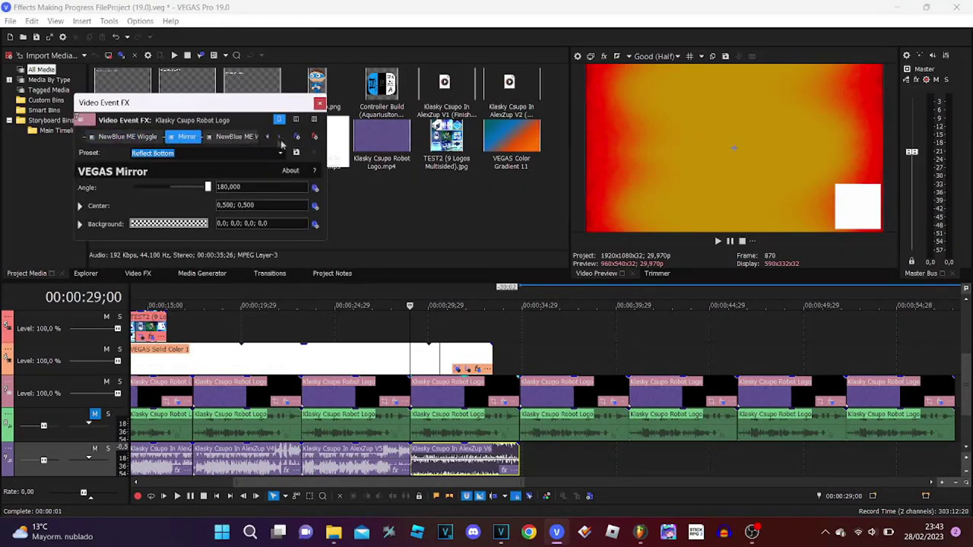
{"action": "left_click", "coordinate": [280, 138]}
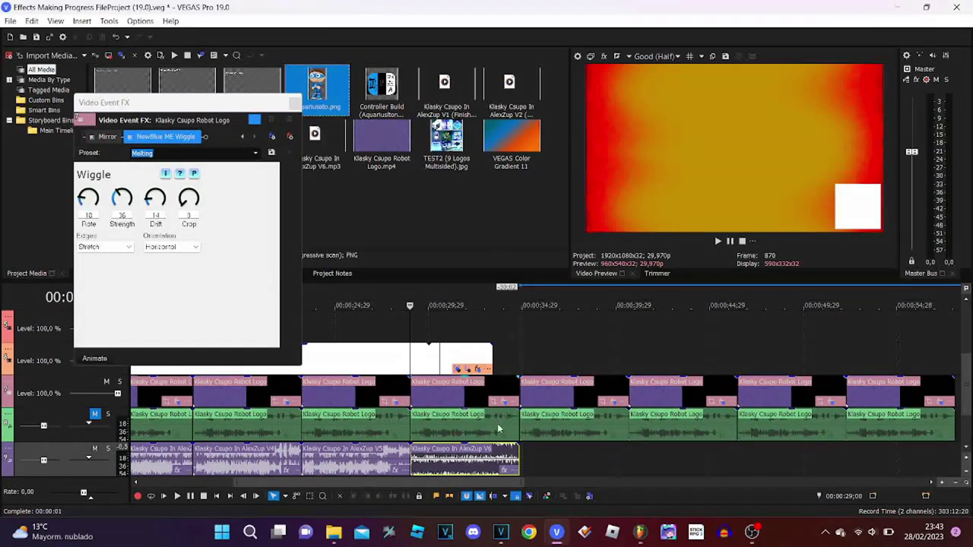
{"action": "left_click", "coordinate": [295, 102]}
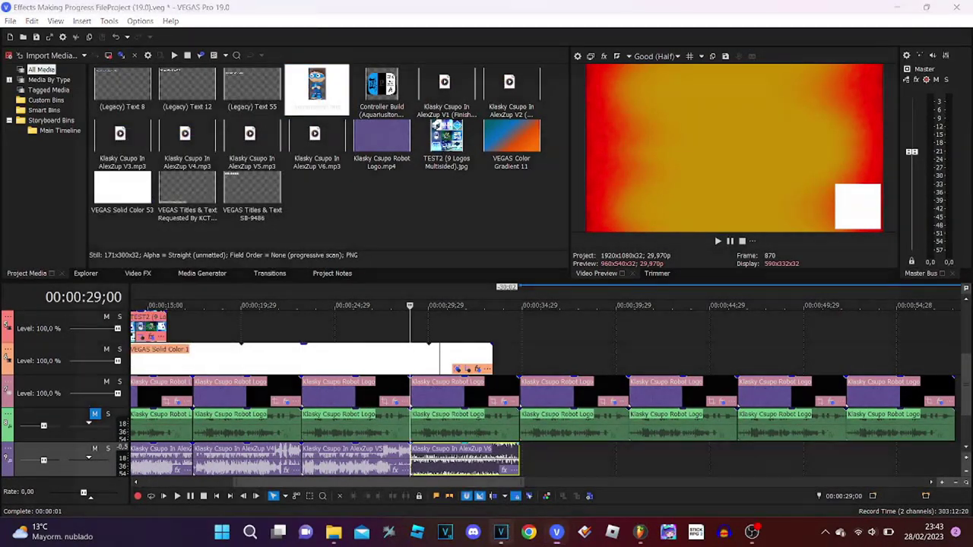
In VEGAS Pro 15, examine the StereoBand, ExpressFX Stutter and ExpressFX Amplitude Modulation settings on the Klasky Csupo RL Audio clip
{"action": "left_click", "coordinate": [500, 532]}
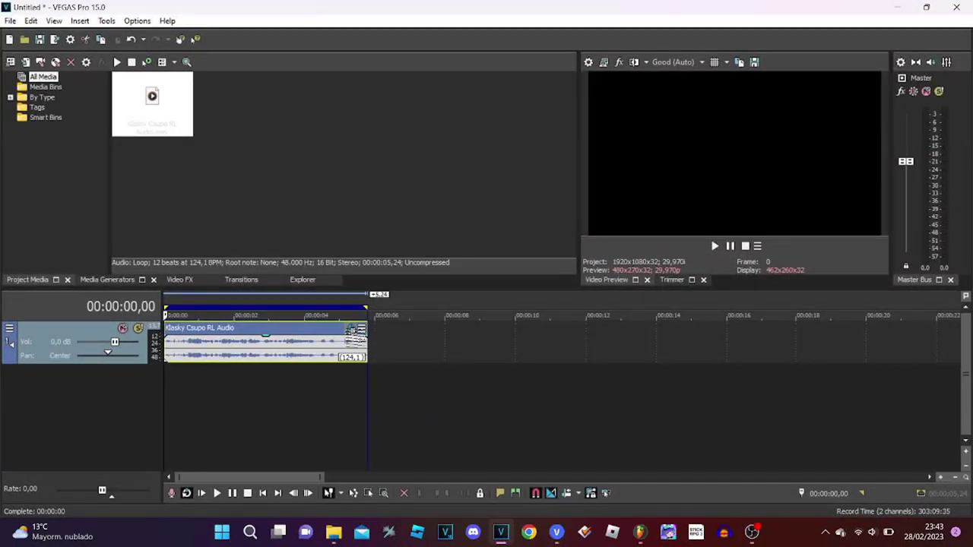
{"action": "left_click", "coordinate": [355, 333]}
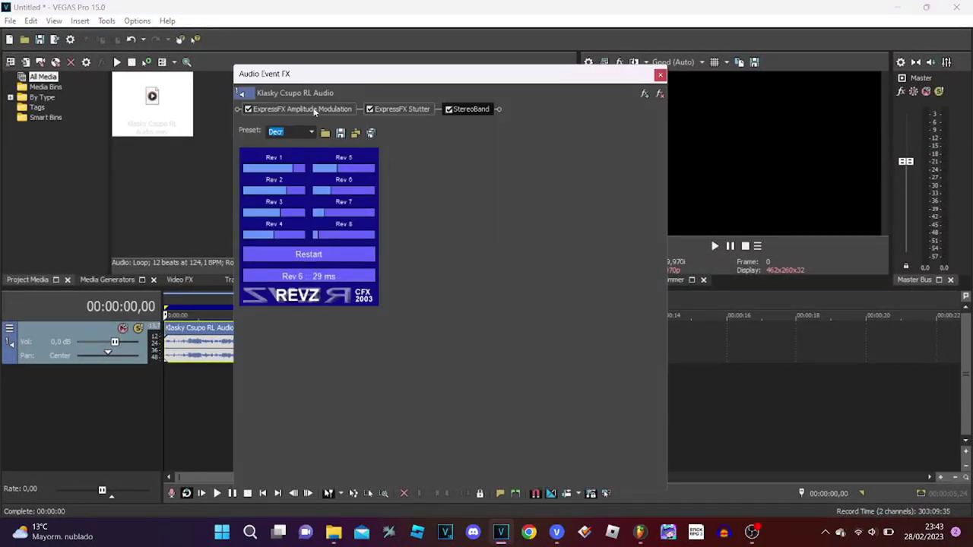
{"action": "left_click", "coordinate": [403, 109]}
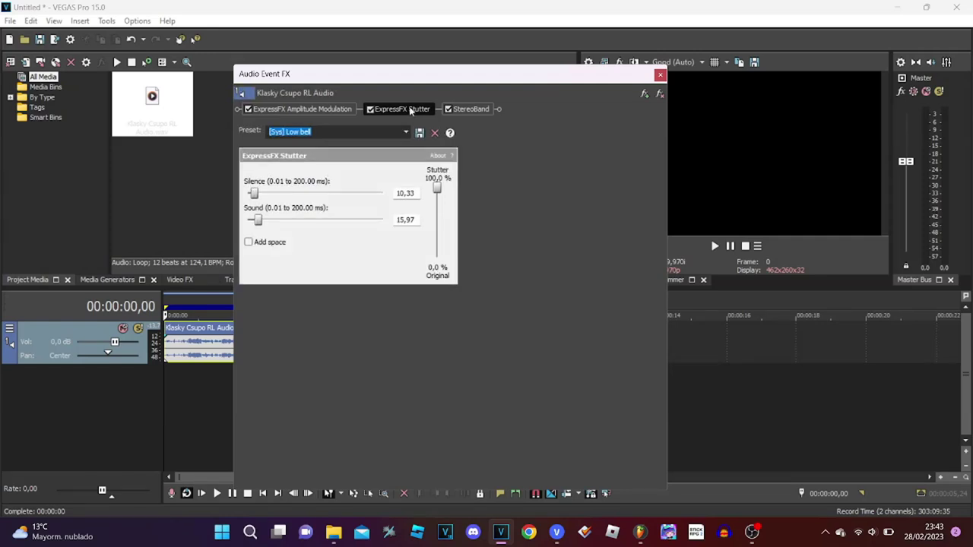
{"action": "left_click", "coordinate": [323, 109]}
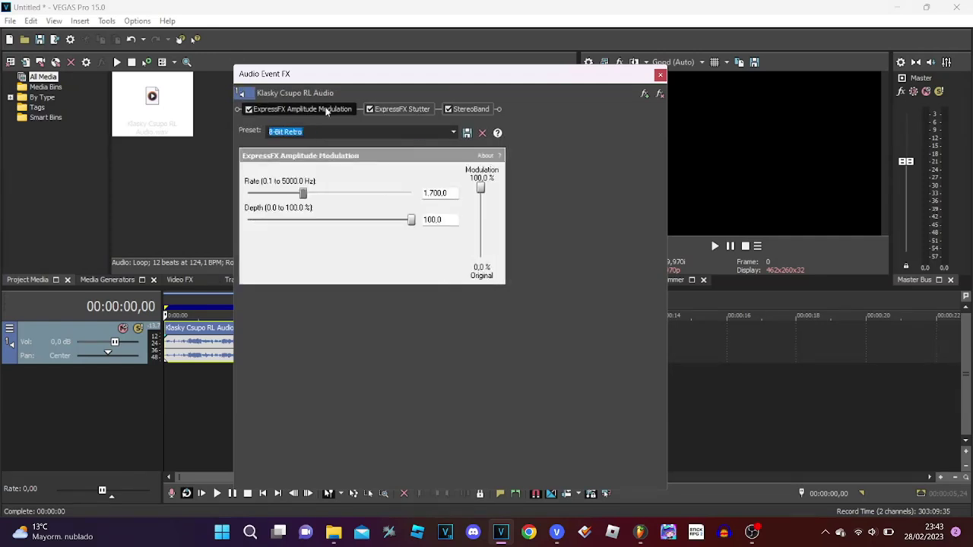
{"action": "left_click", "coordinate": [661, 77]}
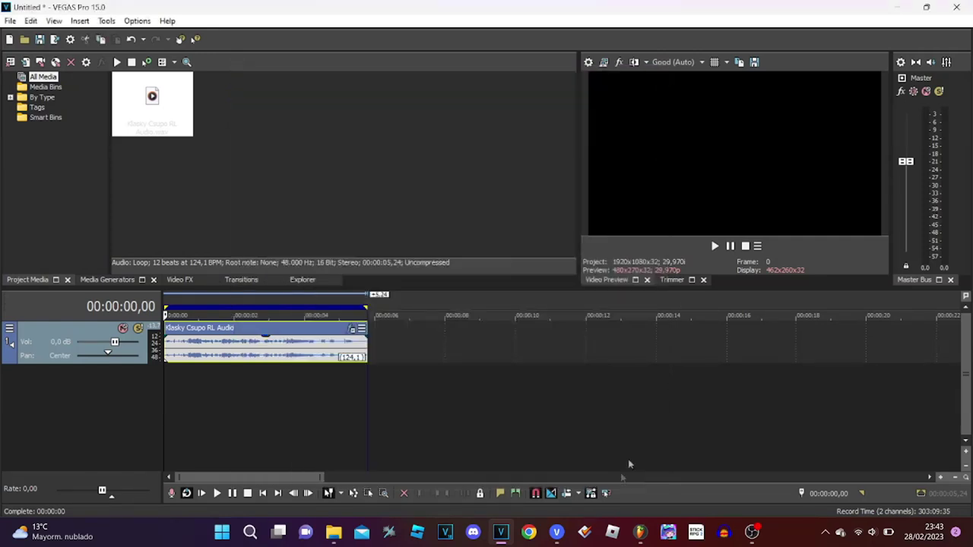
Switch to FL Studio and clear away the tb_grumblebum and mixer windows to view Vocodex and Orange Vocoder side by side in the AlexZup V6 project
{"action": "left_click", "coordinate": [640, 533]}
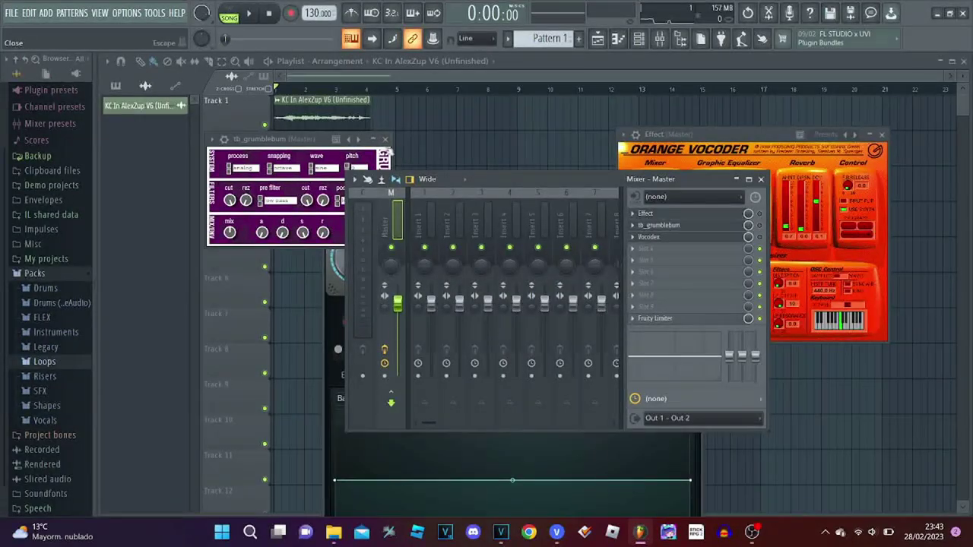
{"action": "left_click", "coordinate": [385, 139]}
{"action": "left_click", "coordinate": [761, 179]}
{"action": "left_click_drag", "start_coordinate": [764, 140], "coordinate": [779, 142]}
{"action": "left_click_drag", "start_coordinate": [426, 195], "coordinate": [284, 112]}
{"action": "left_click", "coordinate": [645, 42]}
{"action": "left_click", "coordinate": [806, 193]}
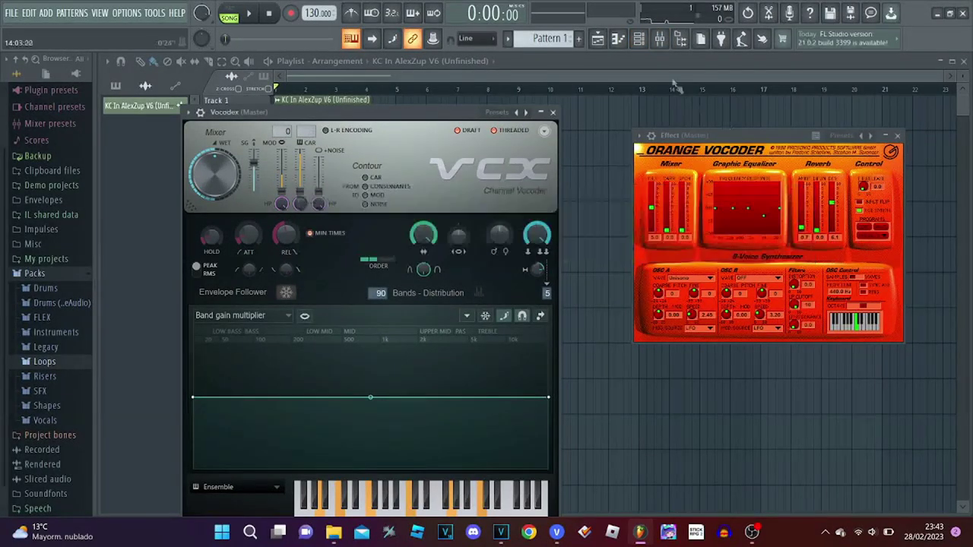
Reopen the mixer and examine the Orange Vocoder, tb_grumblebum and Vocodex settings on the Master track
{"action": "left_click", "coordinate": [659, 38]}
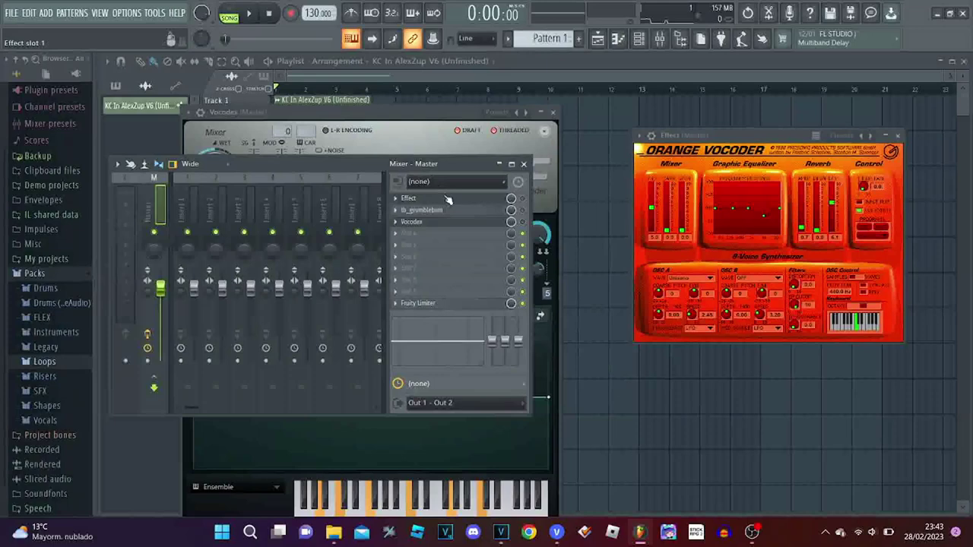
{"action": "left_click_drag", "start_coordinate": [766, 141], "coordinate": [685, 137]}
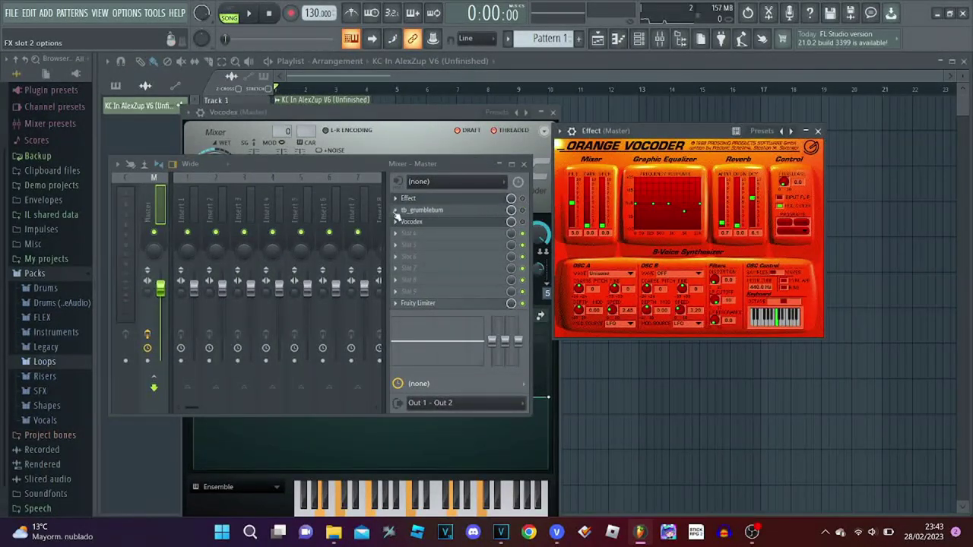
{"action": "left_click", "coordinate": [415, 213]}
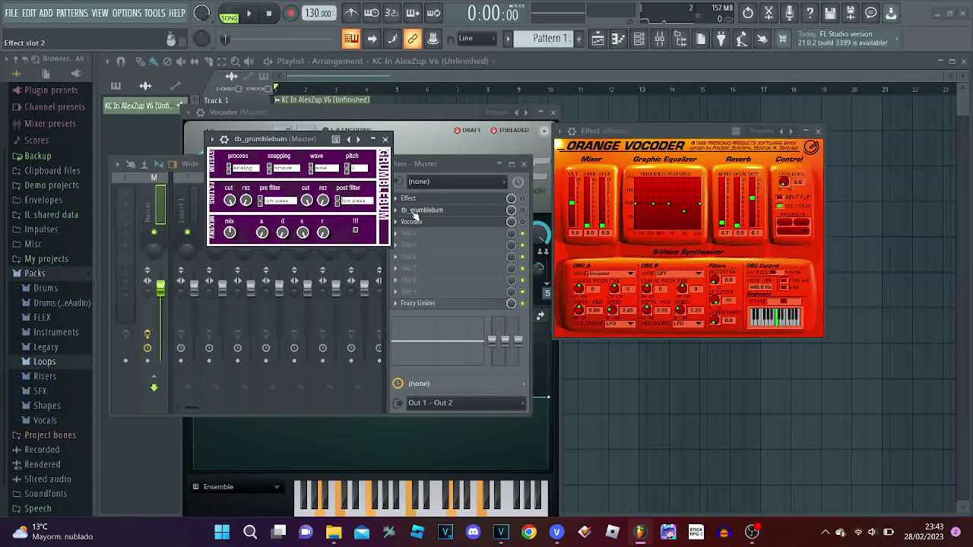
{"action": "left_click", "coordinate": [387, 140]}
{"action": "left_click", "coordinate": [457, 221]}
{"action": "left_click", "coordinate": [456, 222]}
{"action": "left_click_drag", "start_coordinate": [432, 114], "coordinate": [446, 86]}
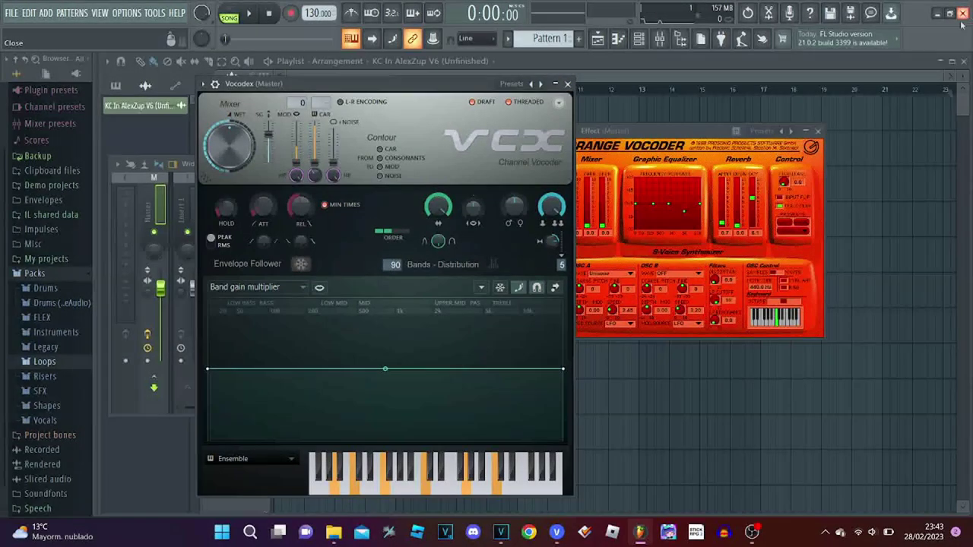
{"action": "left_click", "coordinate": [753, 531]}
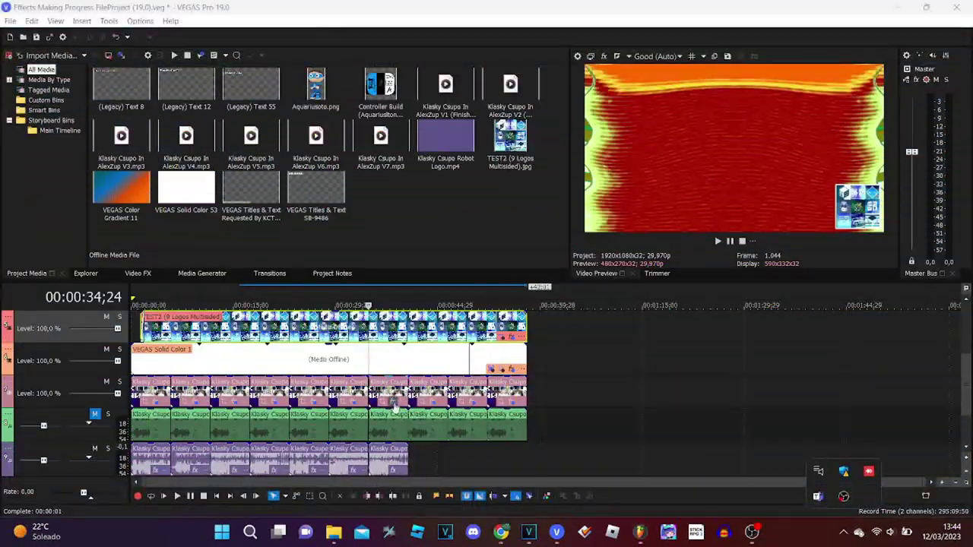
In VEGAS Pro 19, examine the TV Simulator and Gradient Map settings on the seventh Robot Logo clip, including each gradient point's RGB values
{"action": "left_click", "coordinate": [394, 407]}
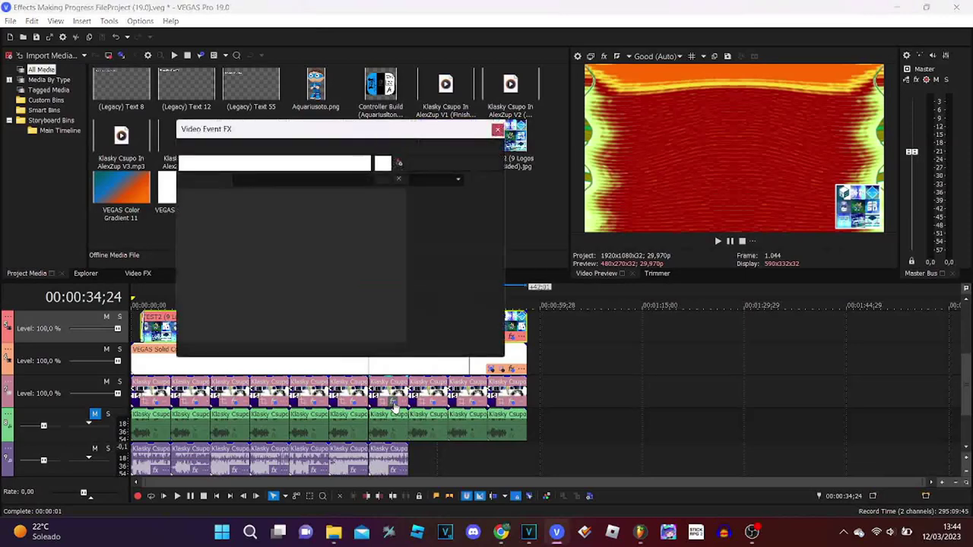
{"action": "left_click", "coordinate": [228, 164]}
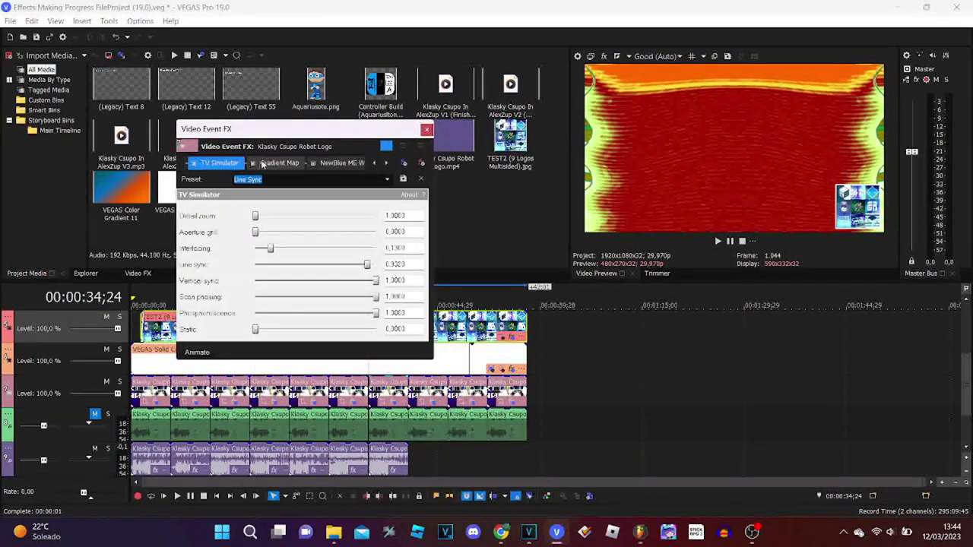
{"action": "left_click", "coordinate": [279, 163]}
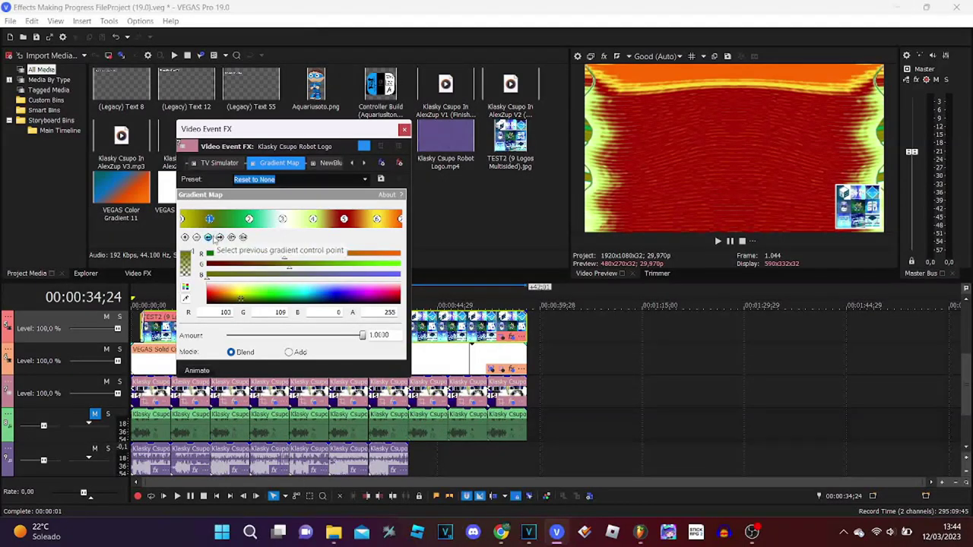
{"action": "left_click", "coordinate": [219, 237]}
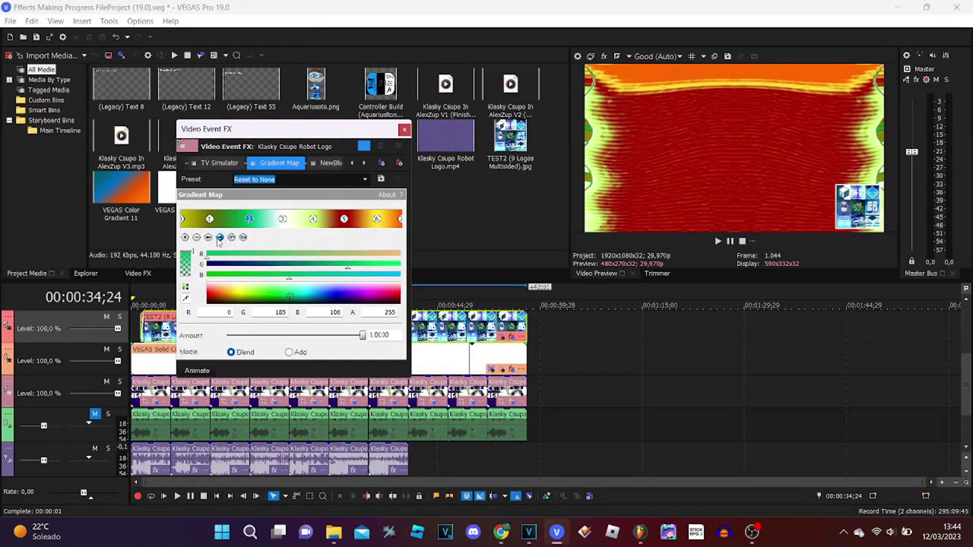
{"action": "left_click", "coordinate": [220, 238]}
{"action": "left_click", "coordinate": [220, 238]}
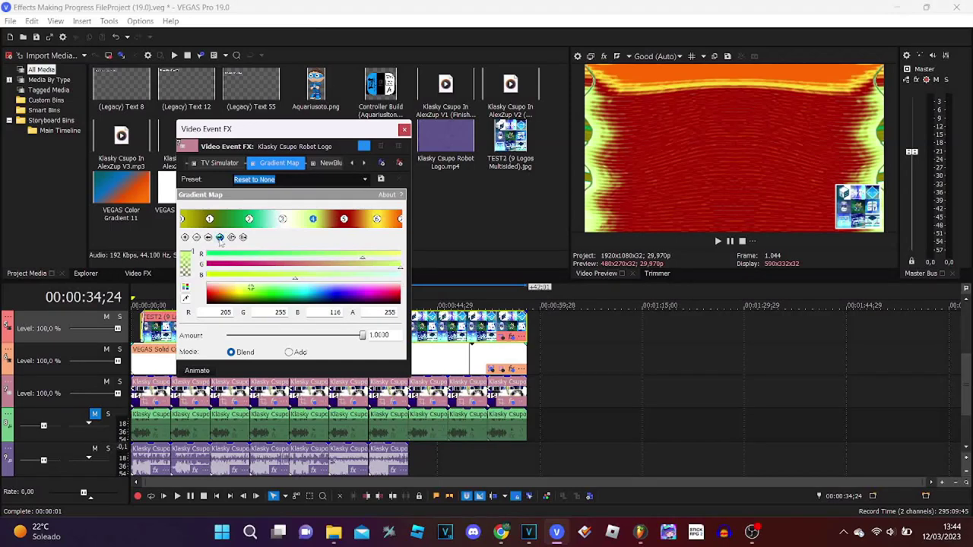
{"action": "left_click", "coordinate": [220, 237]}
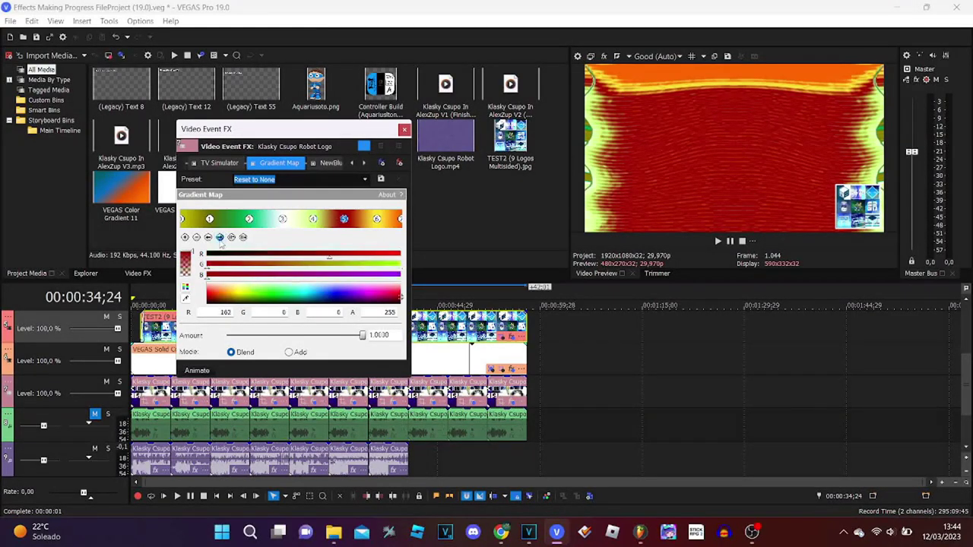
{"action": "left_click", "coordinate": [219, 237]}
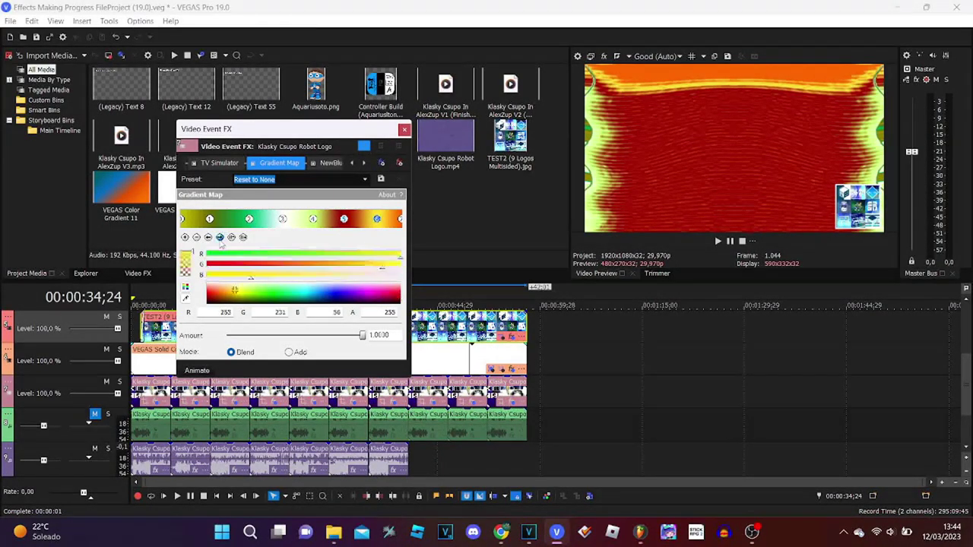
{"action": "left_click", "coordinate": [220, 238]}
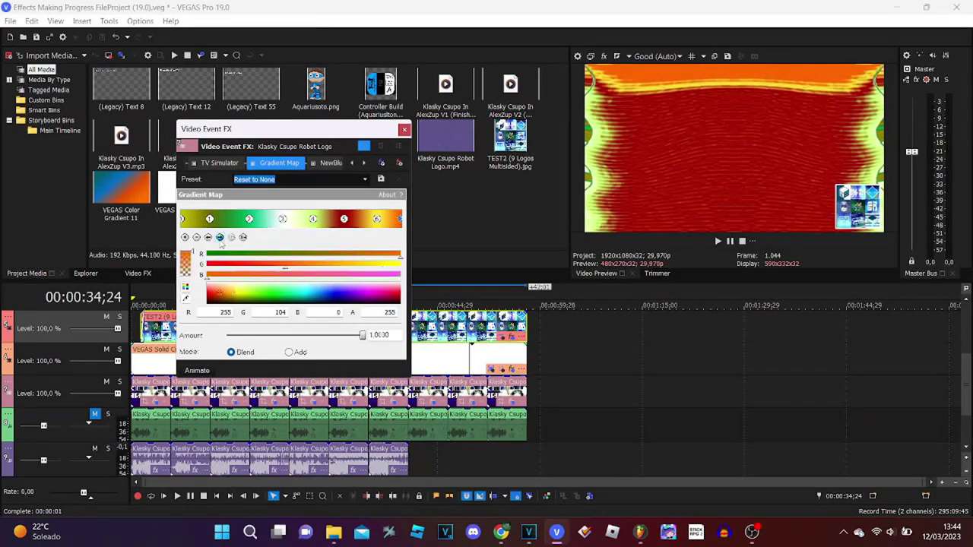
Examine the settings of both NewBlue ME Wiggle effects and the Mirror effect on the seventh Robot Logo clip
{"action": "left_click", "coordinate": [331, 163]}
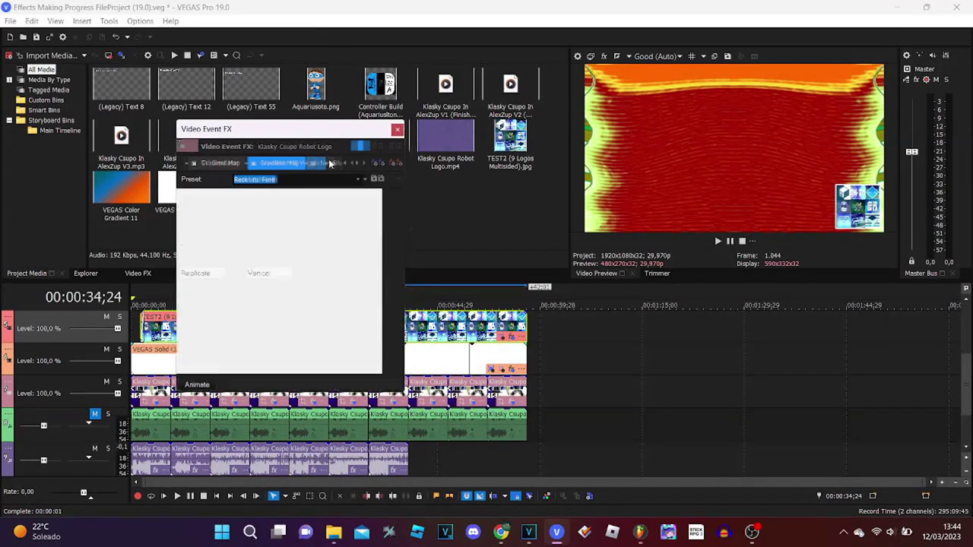
{"action": "left_click", "coordinate": [355, 164]}
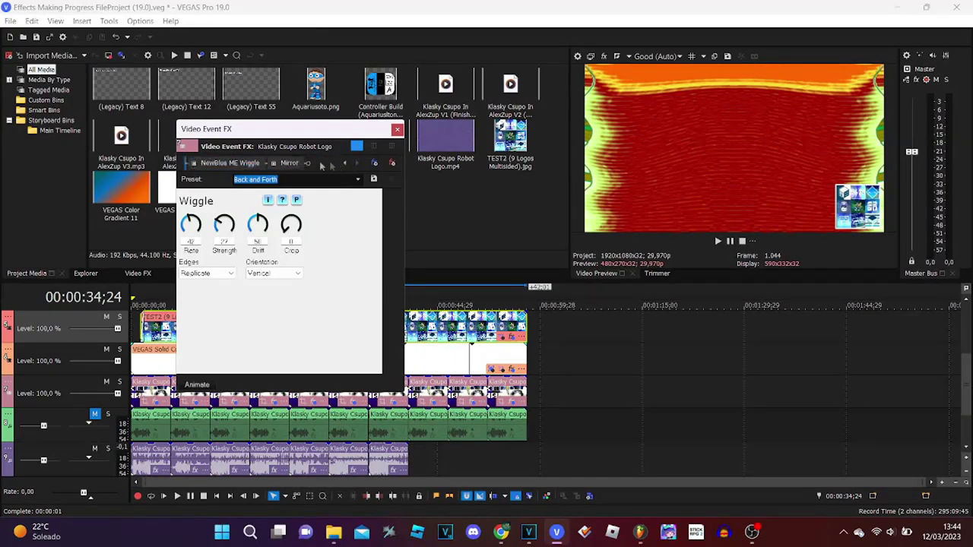
{"action": "left_click", "coordinate": [251, 163]}
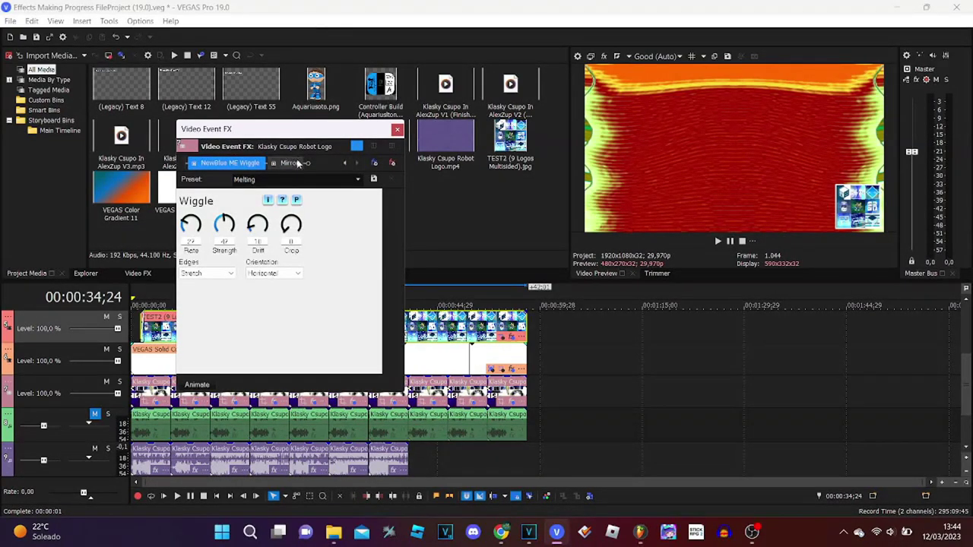
{"action": "left_click", "coordinate": [292, 161]}
{"action": "left_click", "coordinate": [422, 129]}
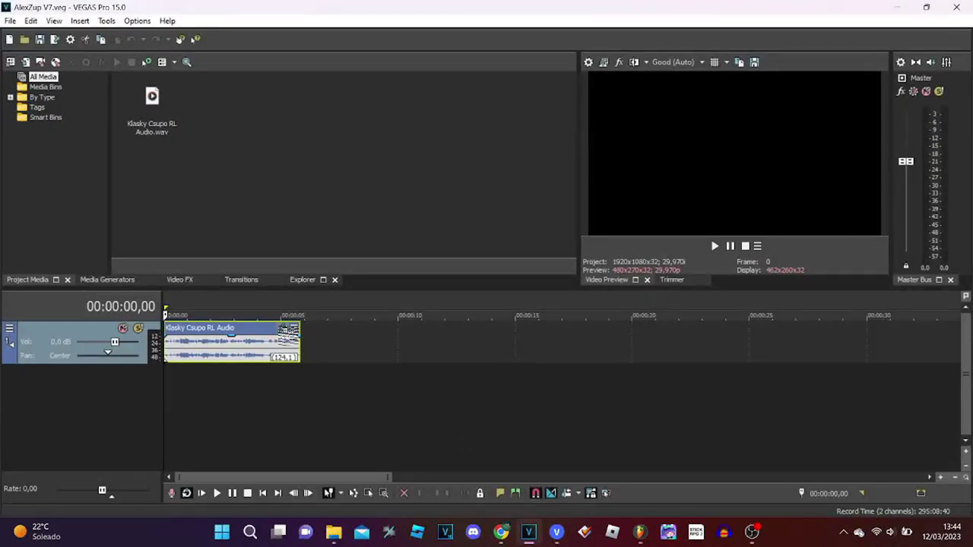
In VEGAS Pro 15, review both IO/Phaser effects on the Klasky Csupo RL Audio clip and enter Square as the first one's preset name
{"action": "left_click", "coordinate": [289, 330]}
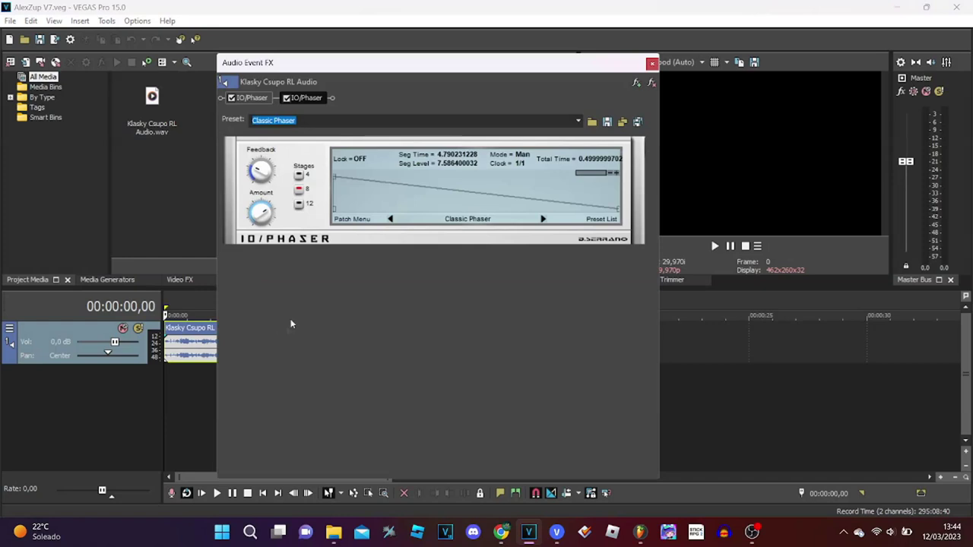
{"action": "left_click", "coordinate": [257, 100]}
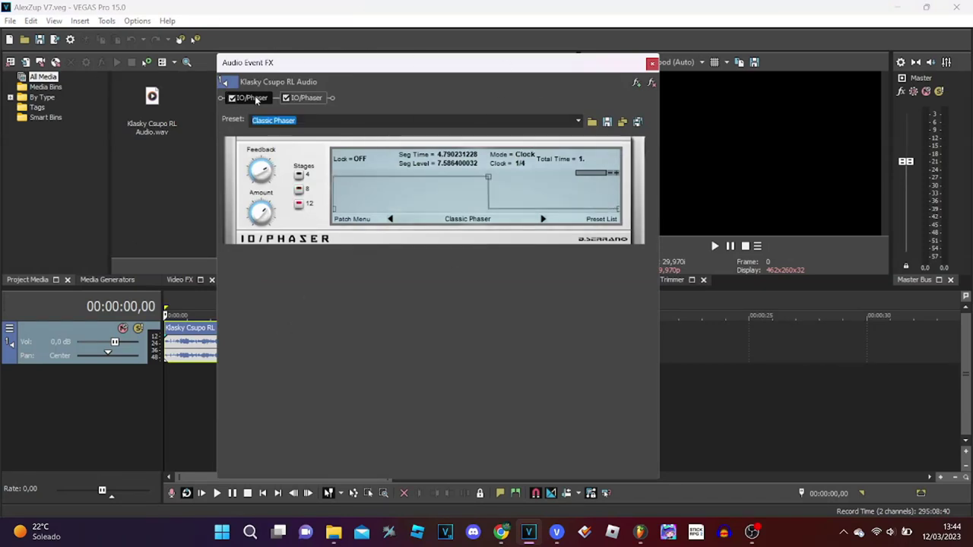
{"action": "left_click", "coordinate": [579, 121]}
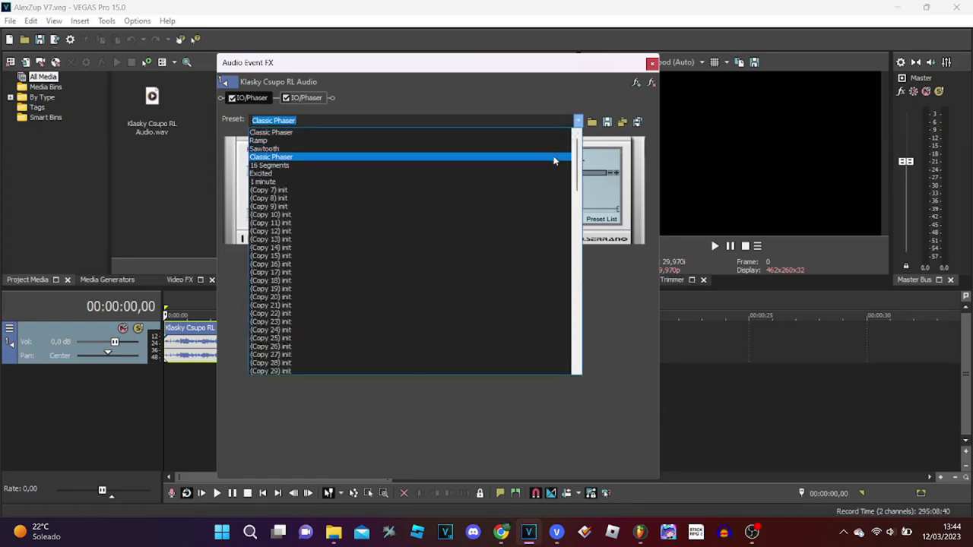
{"action": "left_click", "coordinate": [560, 92]}
{"action": "type", "text": "Square"}
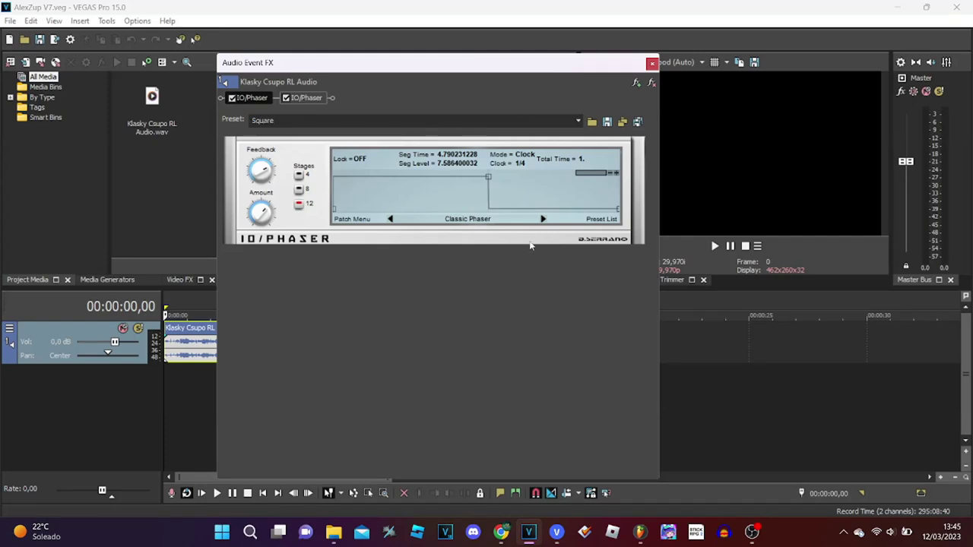
{"action": "left_click", "coordinate": [653, 62]}
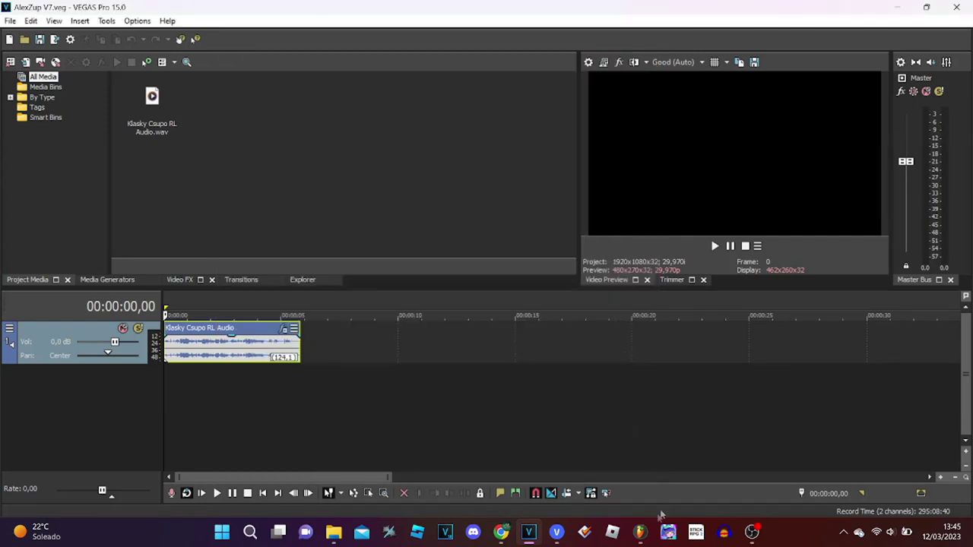
In FL Studio, examine the Vocodex and Fruity Reeverb 2 settings on the Master track for the AlexZup V7 audio
{"action": "left_click", "coordinate": [641, 533]}
{"action": "left_click", "coordinate": [857, 145]}
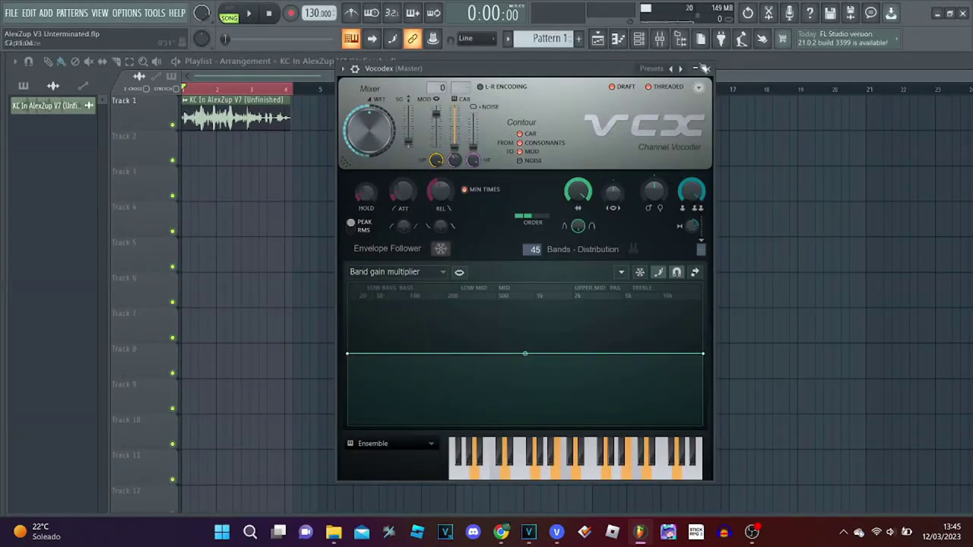
{"action": "left_click", "coordinate": [705, 68]}
{"action": "left_click", "coordinate": [660, 39]}
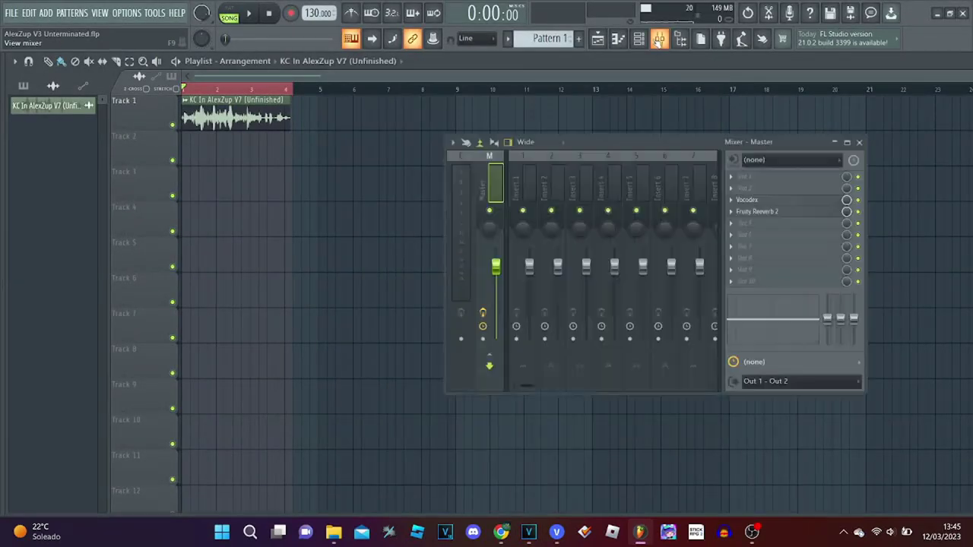
{"action": "left_click", "coordinate": [750, 200]}
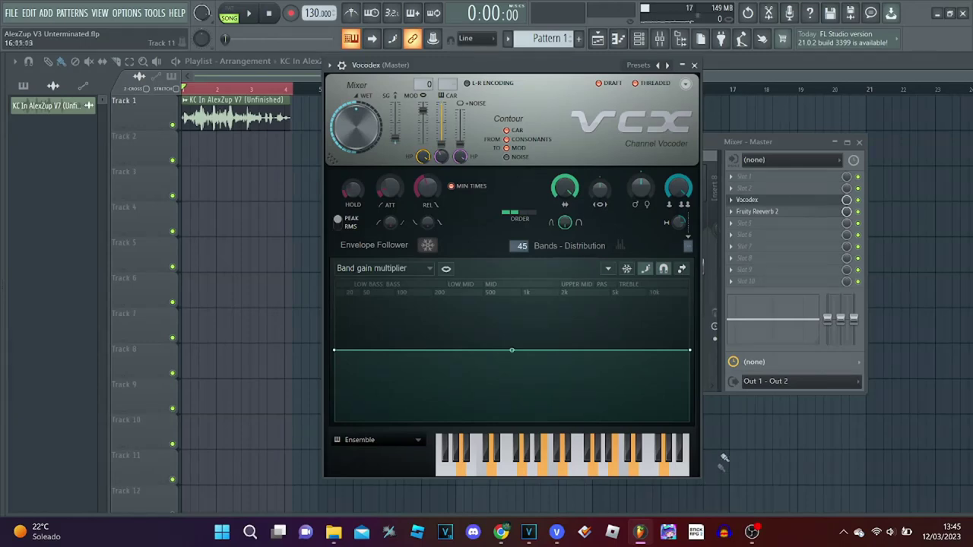
{"action": "left_click", "coordinate": [694, 65]}
{"action": "left_click", "coordinate": [786, 213]}
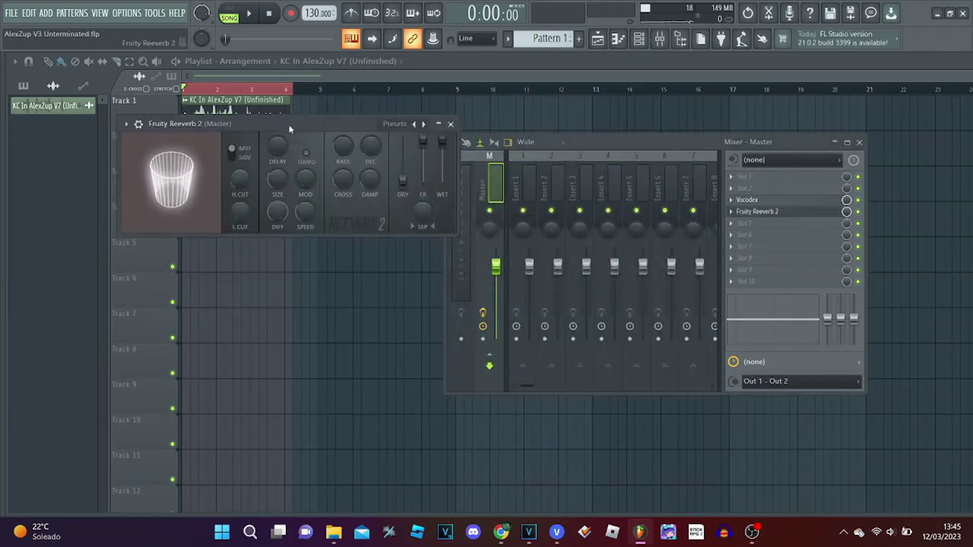
{"action": "left_click_drag", "start_coordinate": [298, 123], "coordinate": [423, 162]}
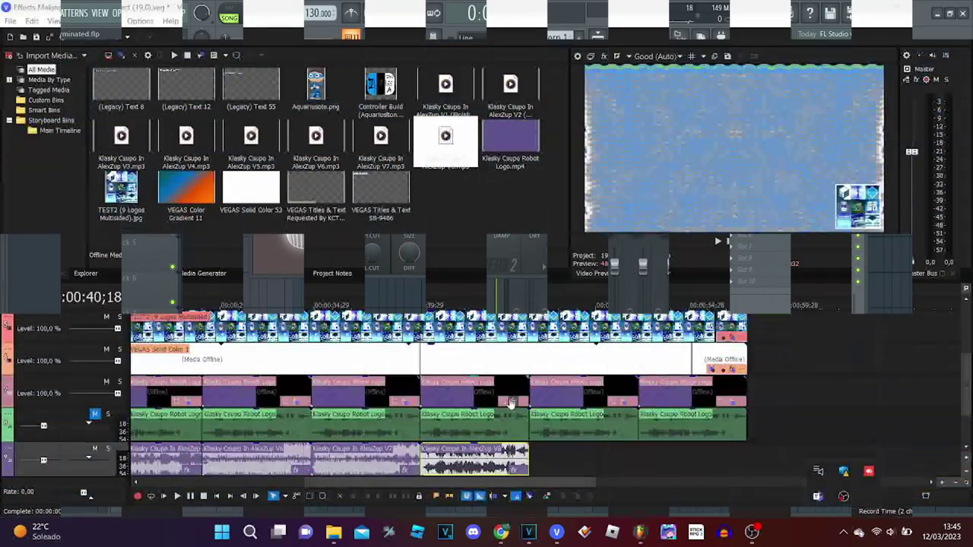
In VEGAS Pro 19, examine the Glow and TV Simulator settings on the Robot Logo clip above the AlexZup V8 audio
{"action": "left_click", "coordinate": [511, 402]}
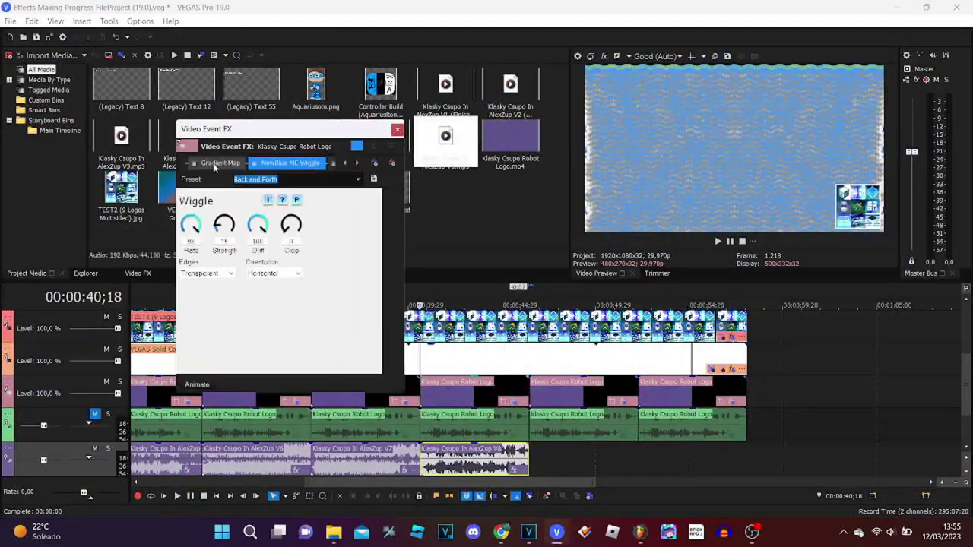
{"action": "left_click", "coordinate": [350, 163]}
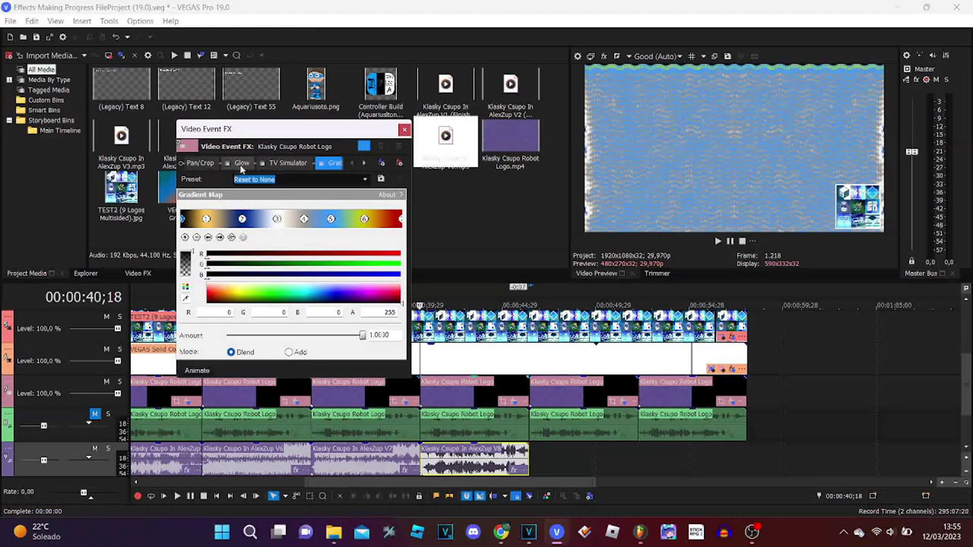
{"action": "left_click", "coordinate": [242, 163]}
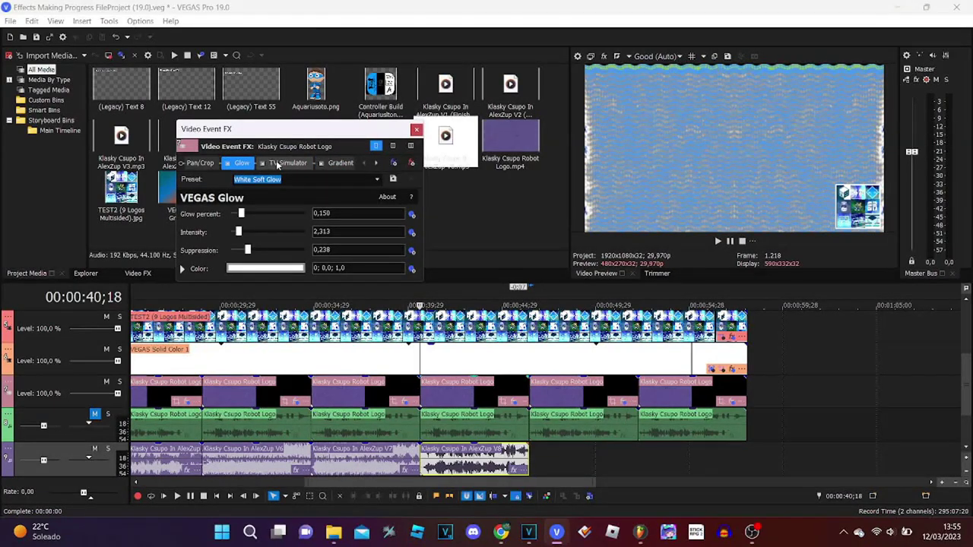
{"action": "left_click", "coordinate": [278, 164]}
Examine the Gradient Map on the same Robot Logo clip, going through the RGB values of every gradient point
{"action": "left_click", "coordinate": [342, 163]}
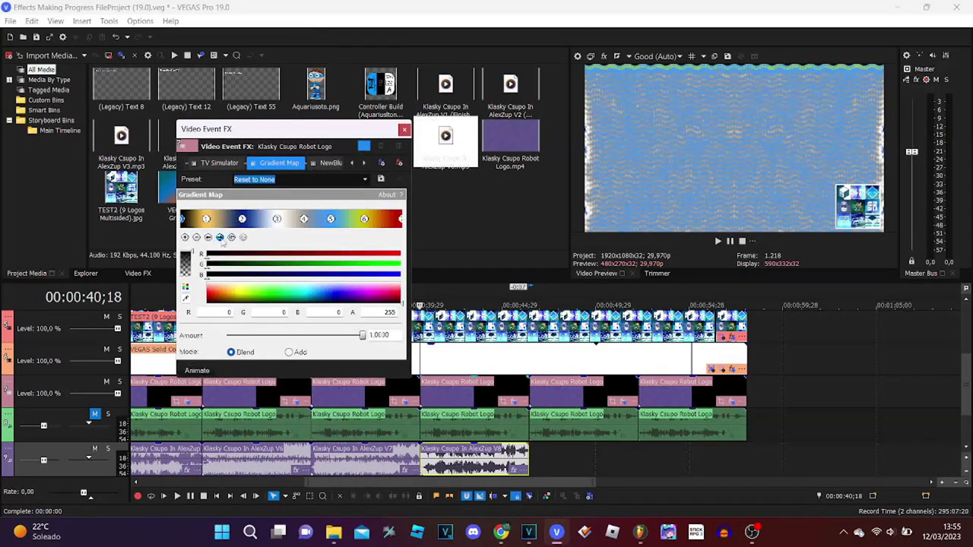
{"action": "left_click", "coordinate": [221, 238]}
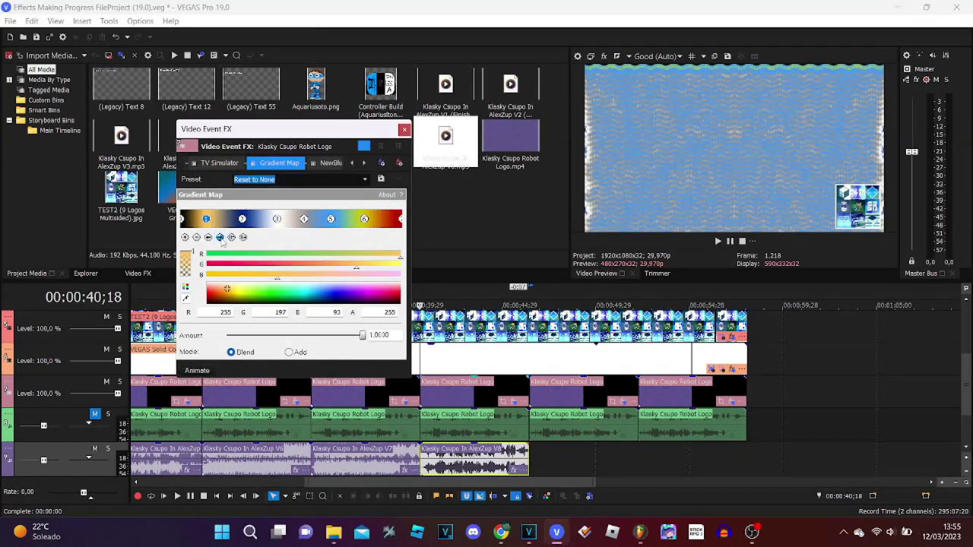
{"action": "left_click", "coordinate": [220, 238]}
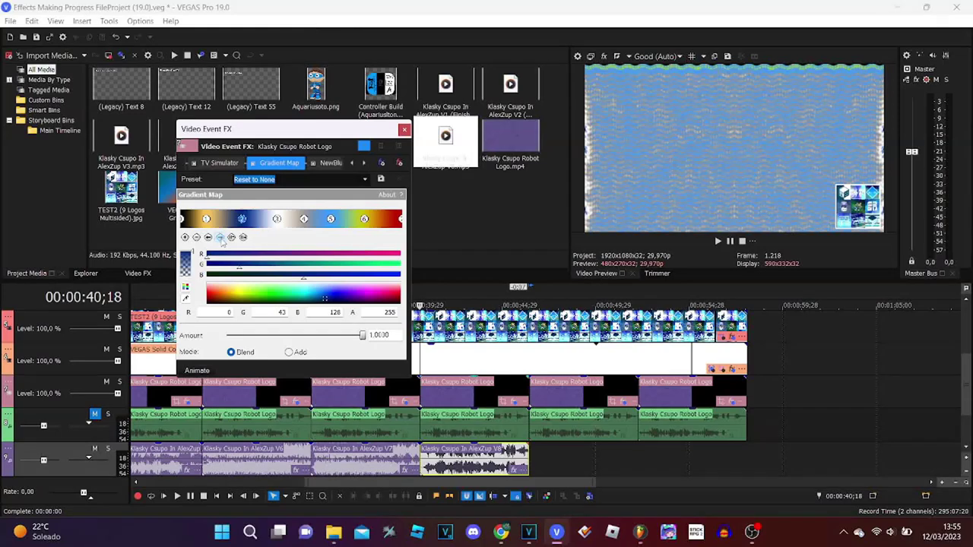
{"action": "left_click", "coordinate": [220, 238]}
{"action": "left_click", "coordinate": [220, 238]}
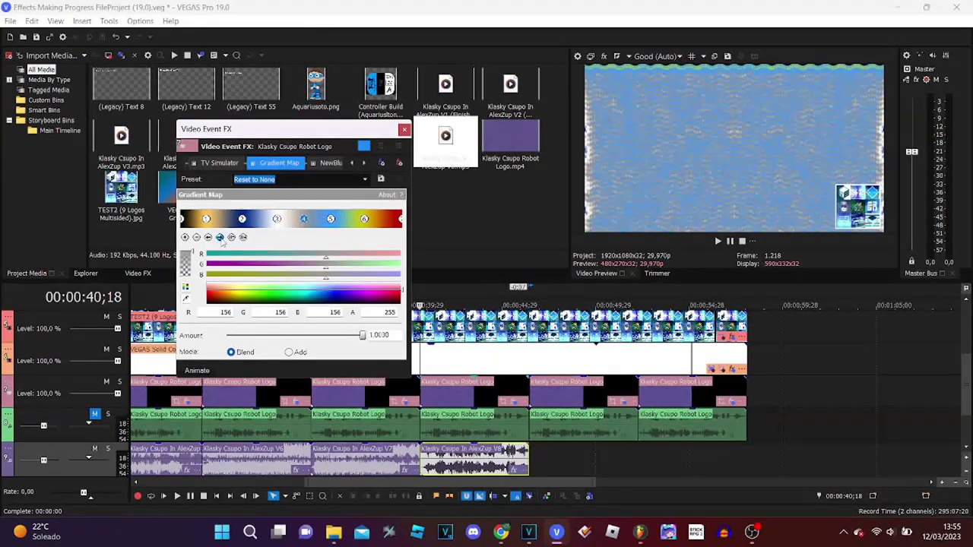
{"action": "left_click", "coordinate": [221, 238]}
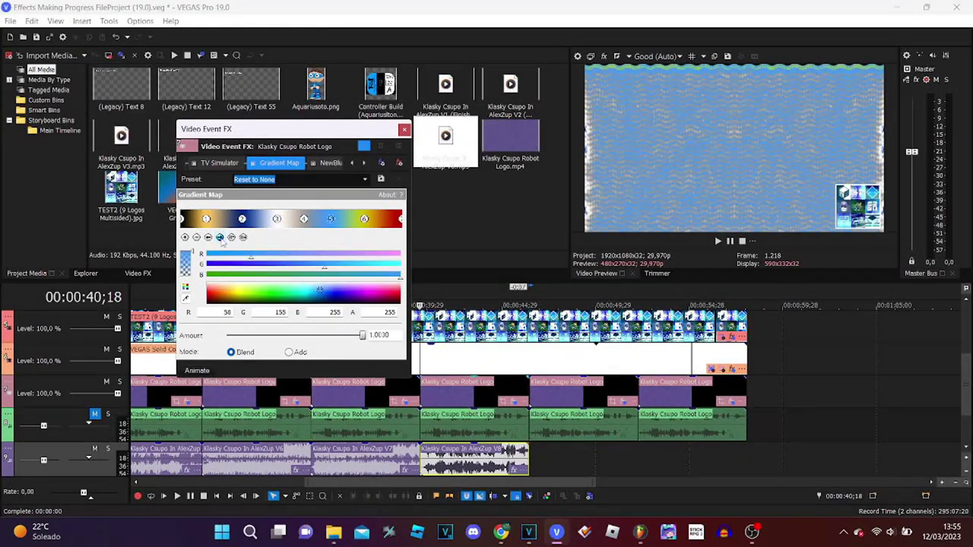
{"action": "left_click", "coordinate": [221, 238]}
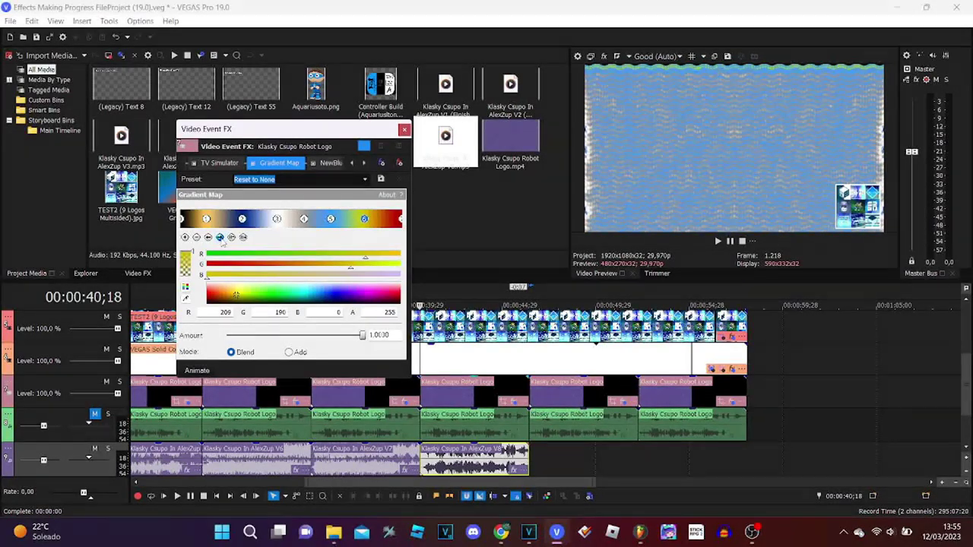
{"action": "left_click", "coordinate": [220, 238]}
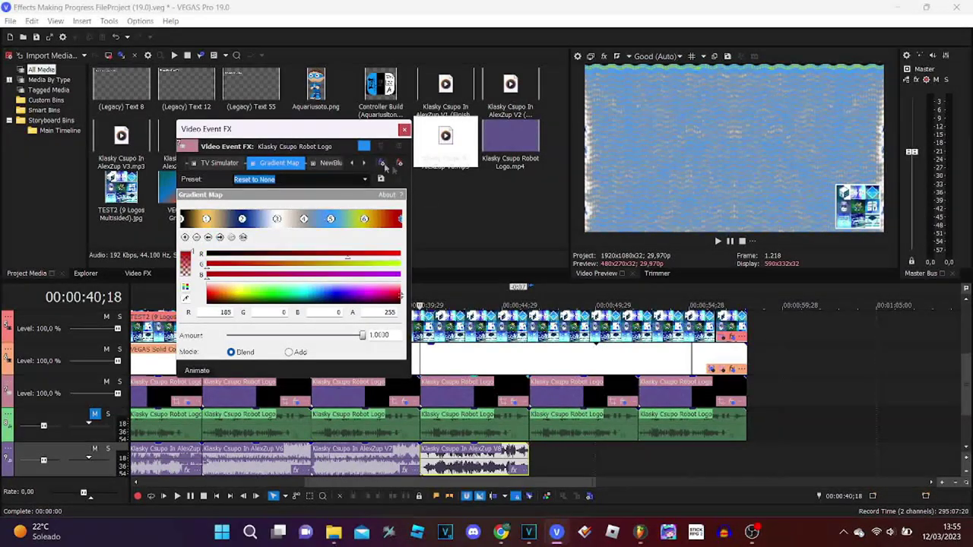
Examine both NewBlue ME Wiggle effects and the Mirror effect on the AlexZup V8 Robot Logo clip
{"action": "left_click", "coordinate": [334, 165]}
{"action": "left_click", "coordinate": [358, 162]}
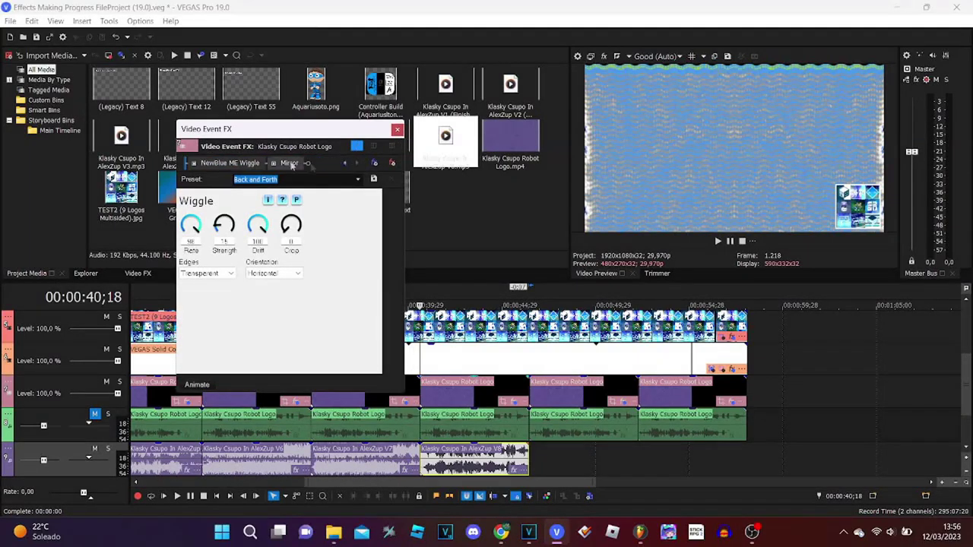
{"action": "left_click", "coordinate": [255, 162]}
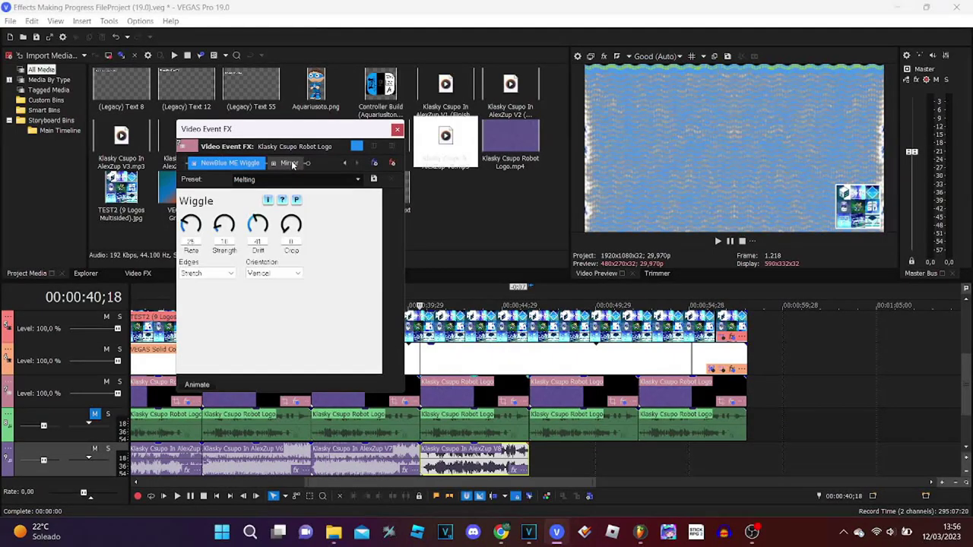
{"action": "left_click", "coordinate": [289, 162]}
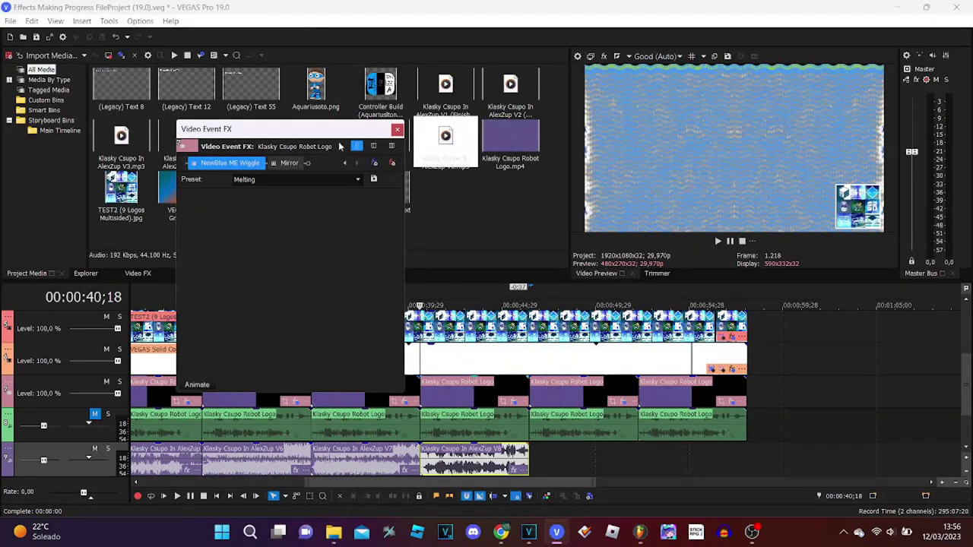
{"action": "left_click", "coordinate": [420, 131]}
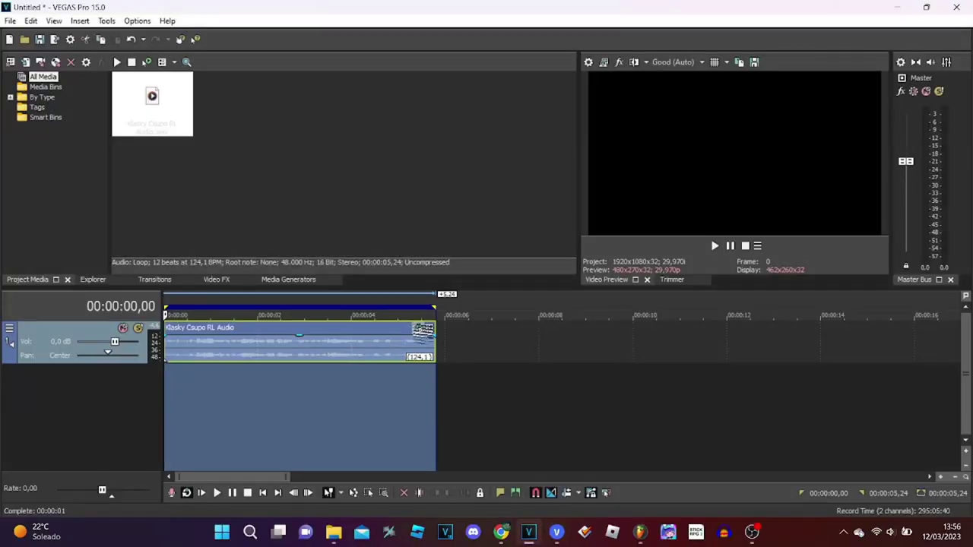
In VEGAS Pro 15, examine the IO/Phaser, ExpressFX Chorus and Chorus settings on the Klasky Csupo RL Audio clip
{"action": "left_click", "coordinate": [421, 329]}
{"action": "left_click", "coordinate": [248, 97]}
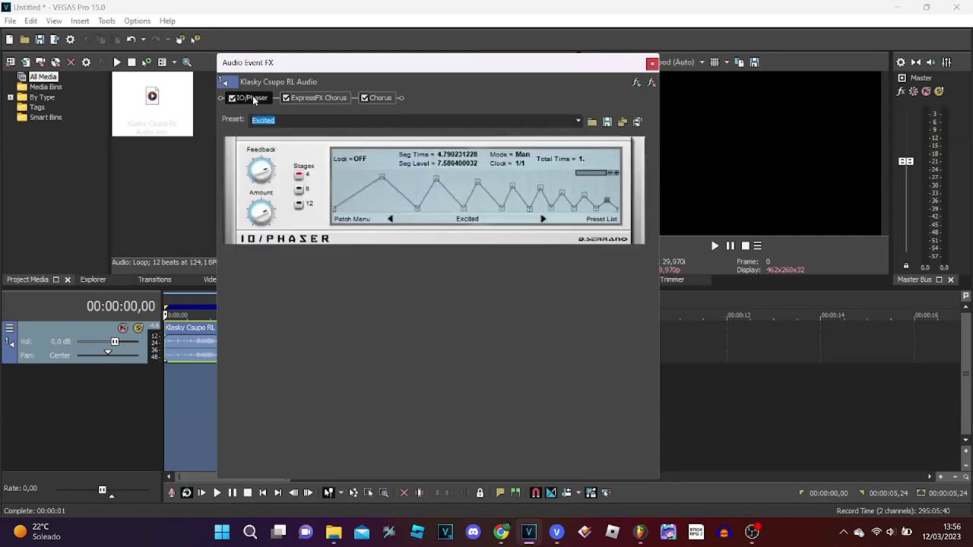
{"action": "left_click", "coordinate": [315, 98]}
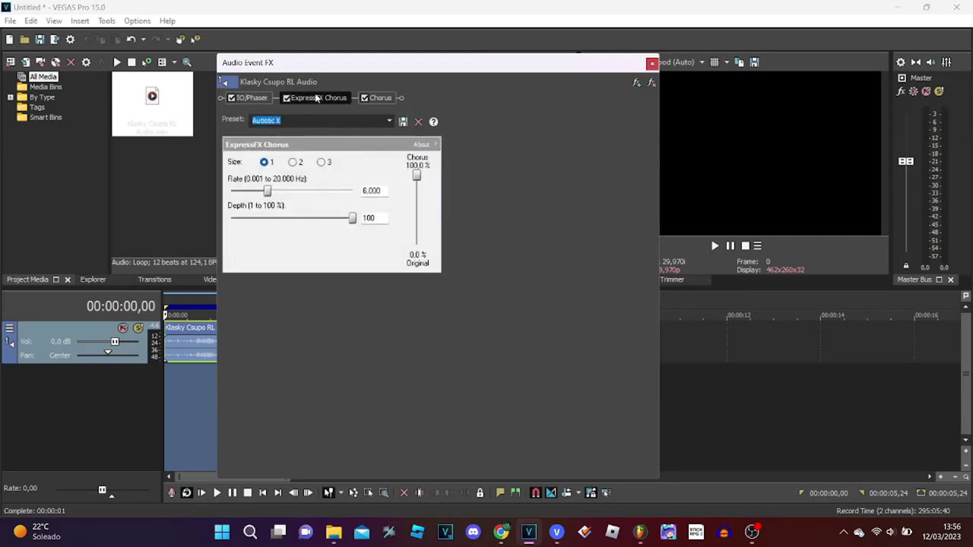
{"action": "left_click", "coordinate": [371, 99]}
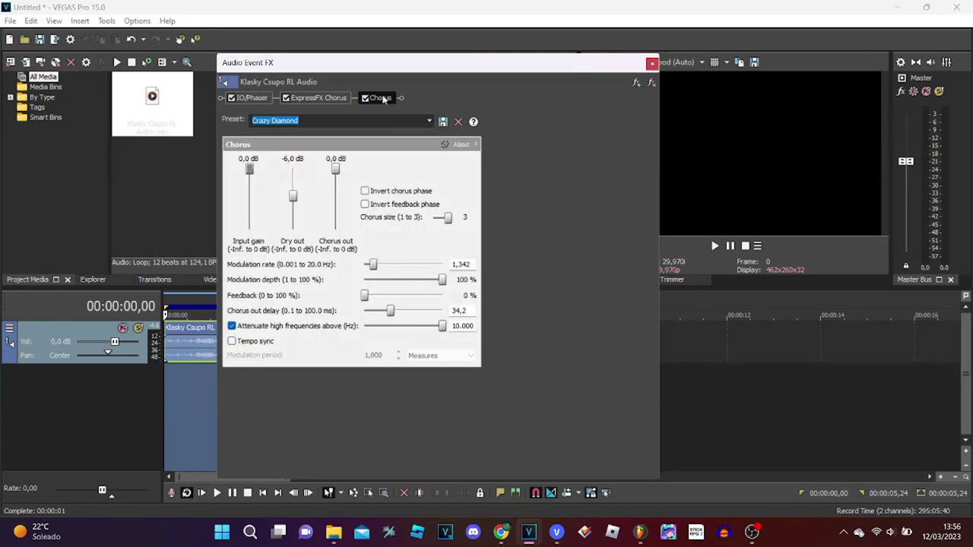
Switch to FL Studio and load the NARRATOR II preset in the Orange Vocoder on mixer Insert 1
{"action": "left_click", "coordinate": [641, 536]}
{"action": "left_click", "coordinate": [479, 65]}
{"action": "left_click", "coordinate": [584, 59]}
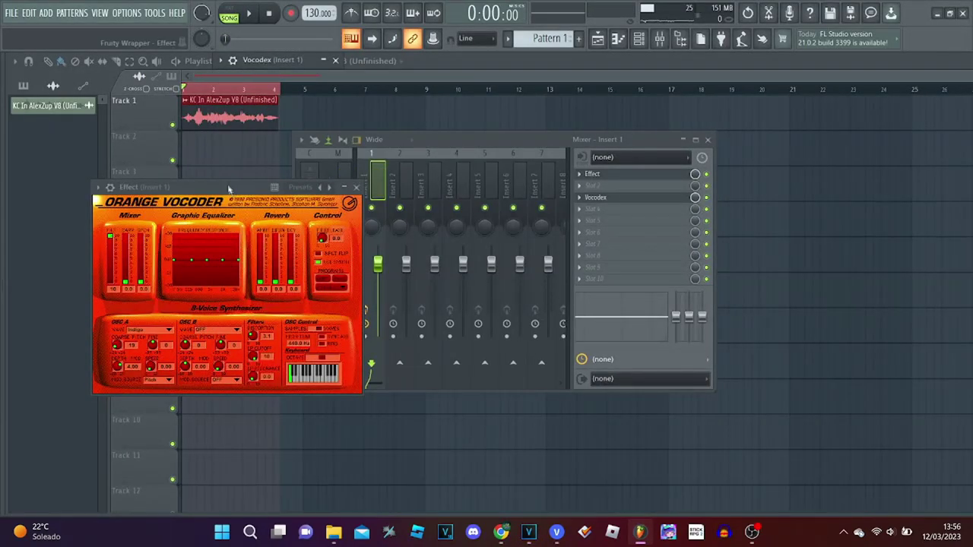
{"action": "left_click_drag", "start_coordinate": [229, 183], "coordinate": [399, 181]}
{"action": "left_click", "coordinate": [478, 186]}
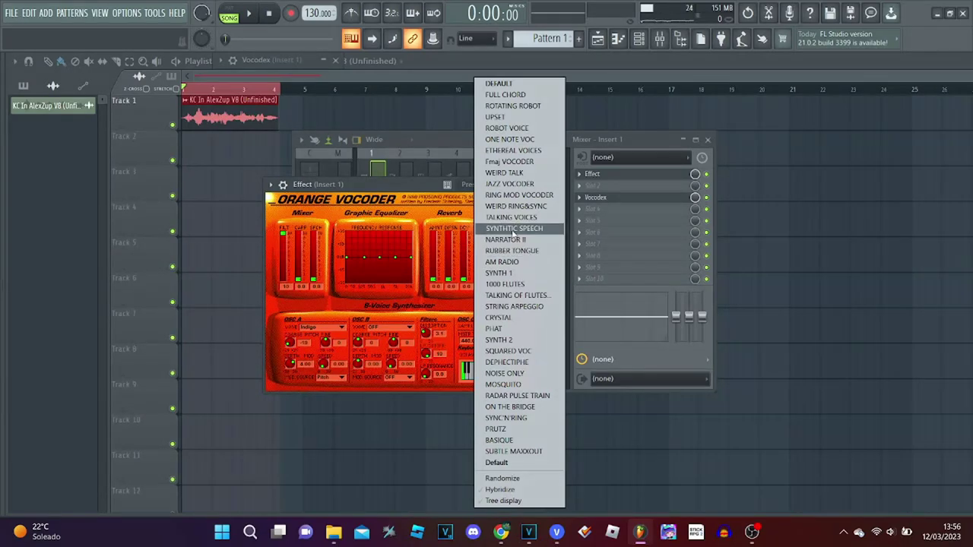
{"action": "left_click", "coordinate": [423, 188]}
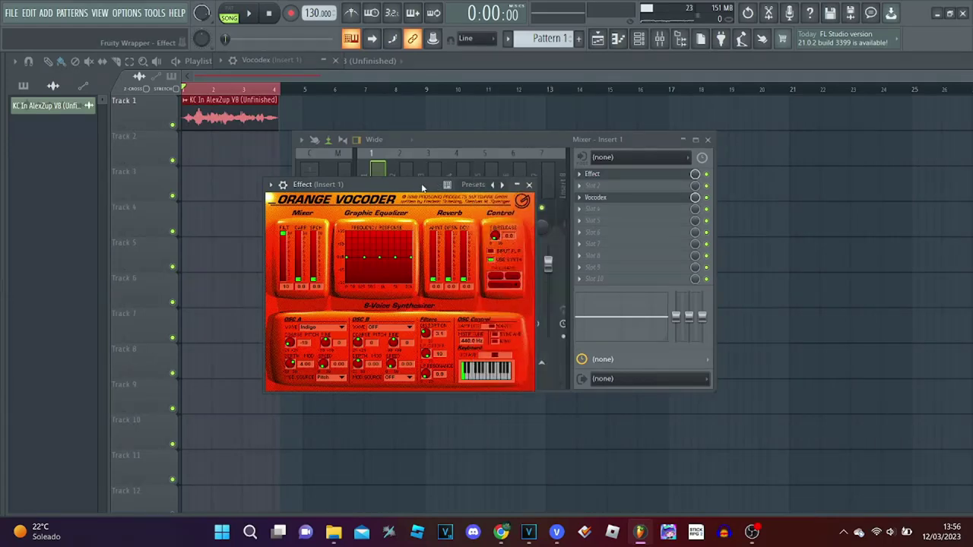
{"action": "left_click", "coordinate": [479, 184]}
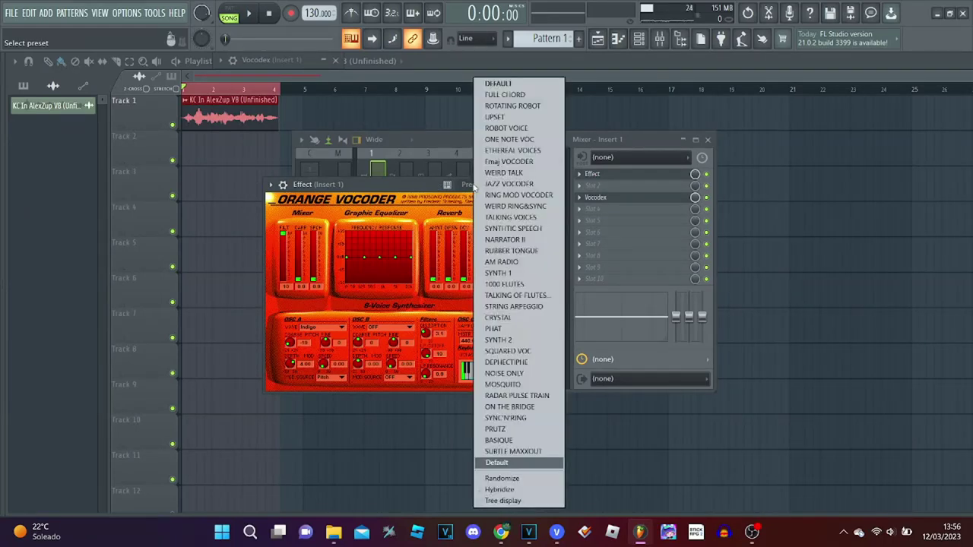
{"action": "left_click", "coordinate": [502, 240]}
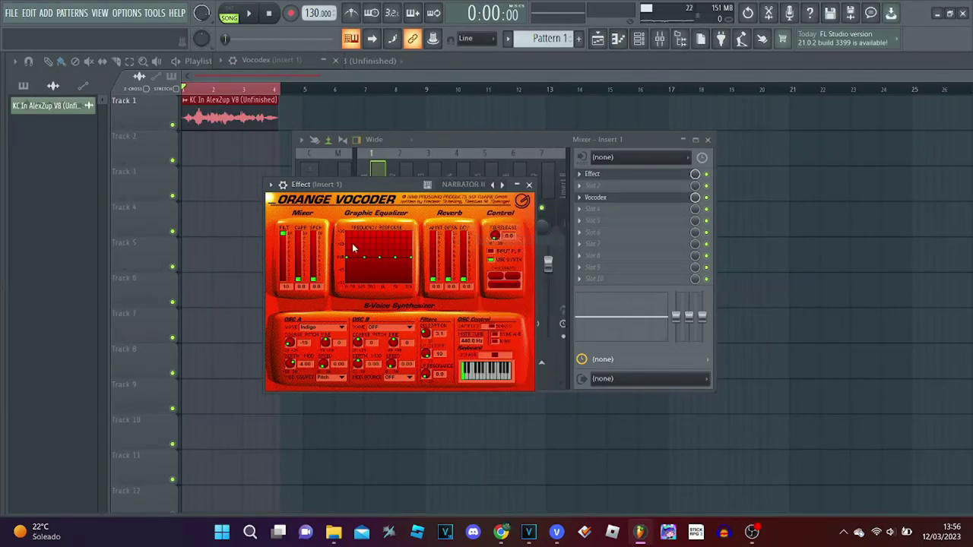
Close the Orange Vocoder and examine the Vocodex settings on Insert 1, arranging the windows so the whole plugin is visible
{"action": "left_click", "coordinate": [602, 200]}
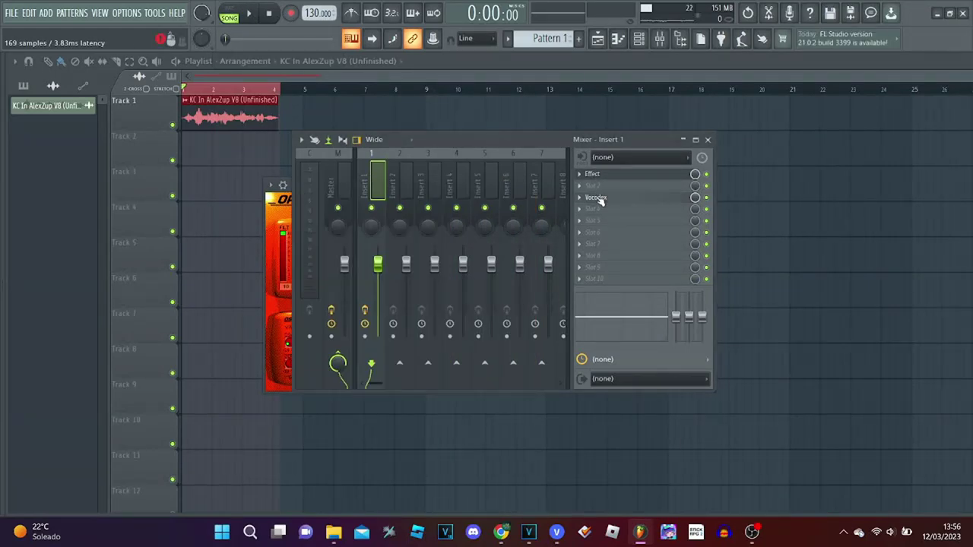
{"action": "left_click", "coordinate": [411, 139]}
{"action": "left_click_drag", "start_coordinate": [504, 145], "coordinate": [526, 251]}
{"action": "left_click_drag", "start_coordinate": [452, 175], "coordinate": [418, 165]}
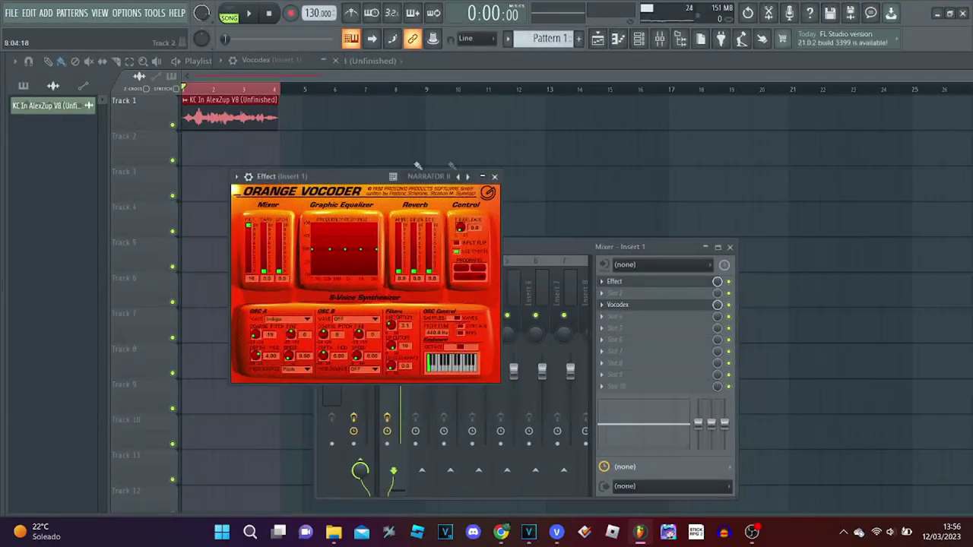
{"action": "left_click", "coordinate": [494, 176]}
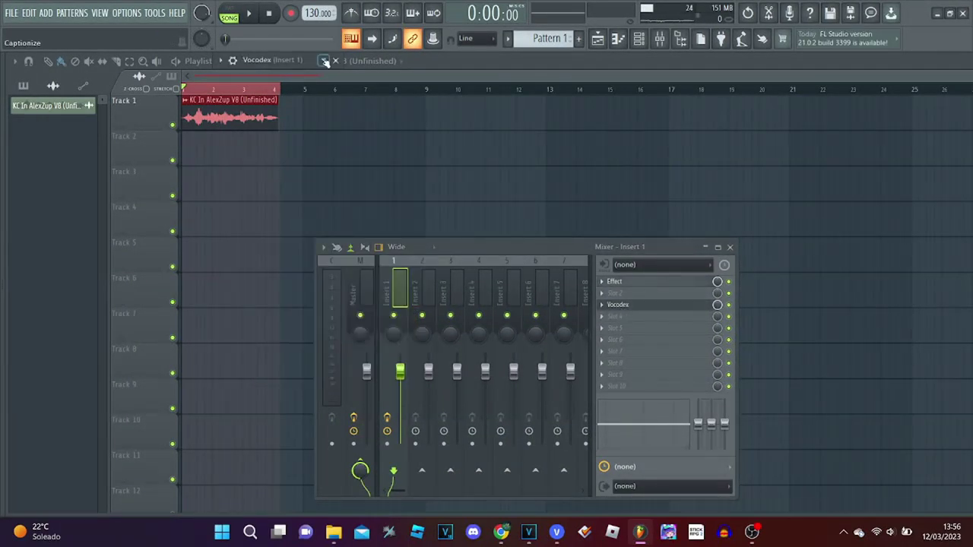
{"action": "left_click", "coordinate": [266, 60]}
{"action": "left_click_drag", "start_coordinate": [266, 61], "coordinate": [434, 81]}
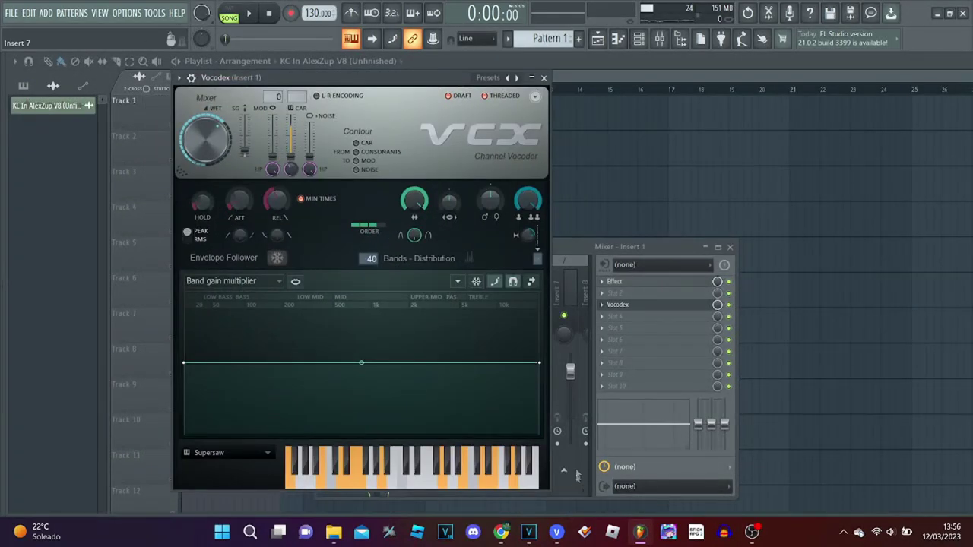
In VEGAS Pro 19, examine the Glow and TV Simulator settings on the Robot Logo clip above the AlexZup V9 audio
{"action": "mouse_move", "coordinate": [532, 534]}
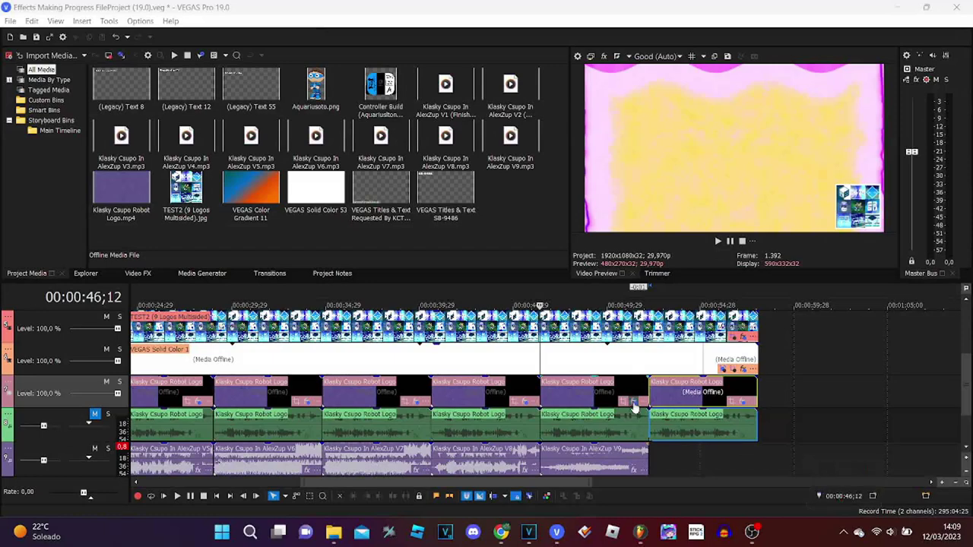
{"action": "left_click", "coordinate": [635, 403]}
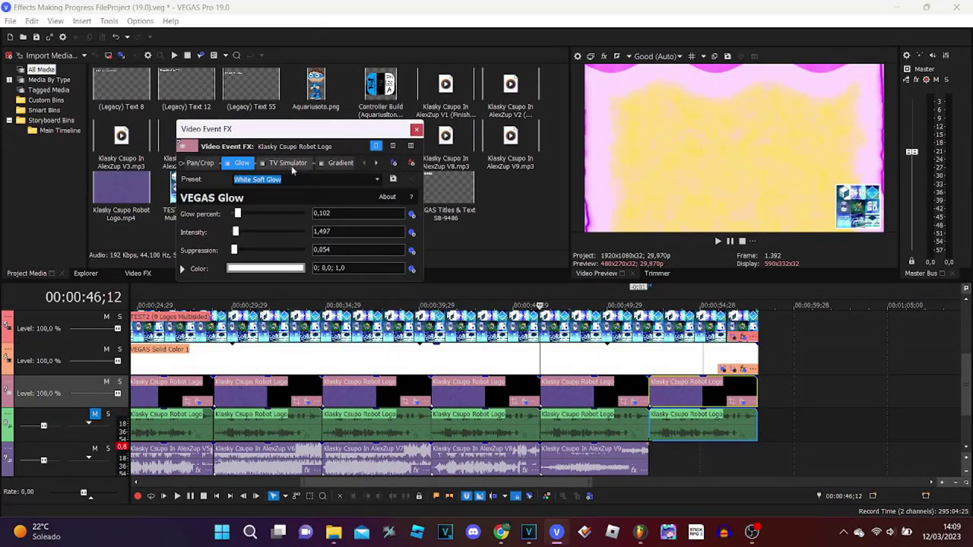
{"action": "left_click", "coordinate": [290, 164]}
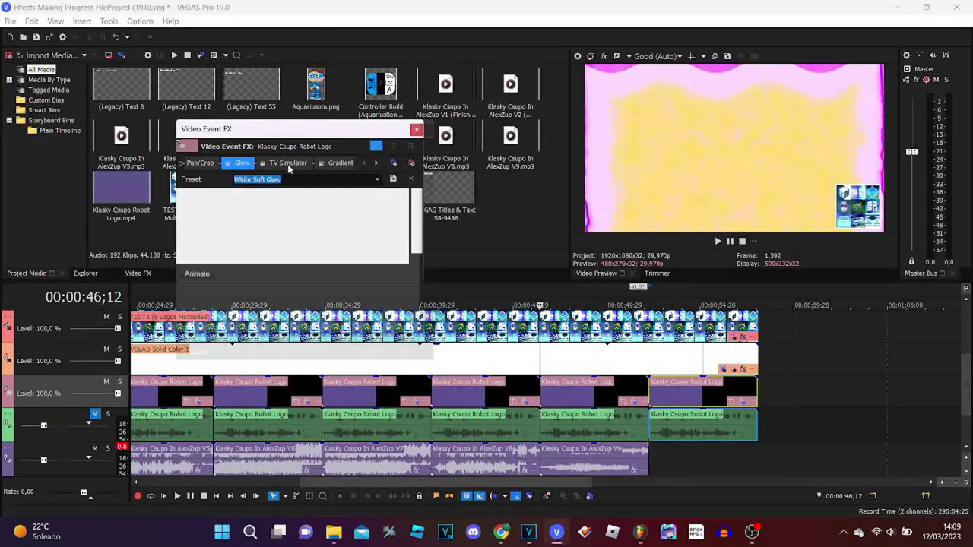
Examine the Gradient Map on the AlexZup V9 Robot Logo clip, going through the RGB values of each gradient point
{"action": "left_click", "coordinate": [354, 165]}
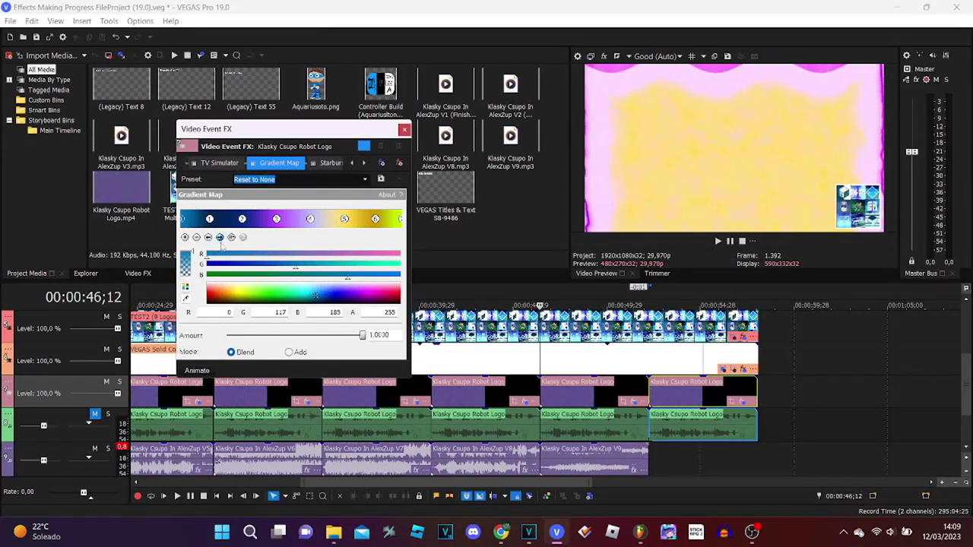
{"action": "left_click", "coordinate": [220, 238]}
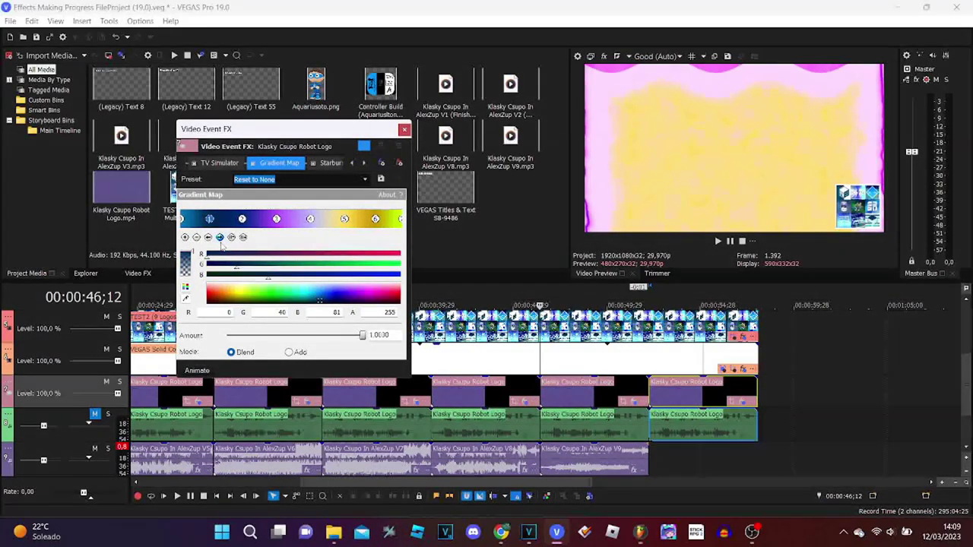
{"action": "left_click", "coordinate": [220, 238]}
{"action": "left_click", "coordinate": [220, 237]}
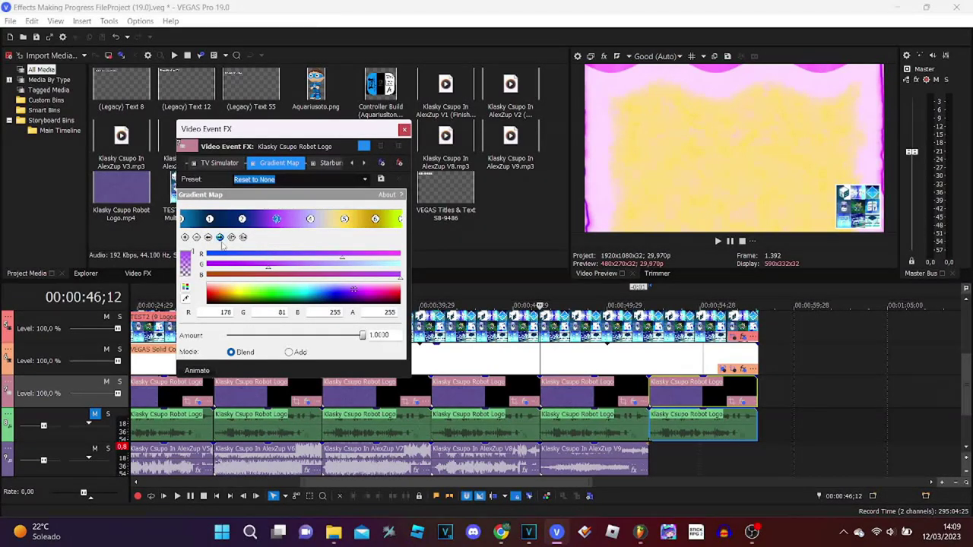
{"action": "left_click", "coordinate": [219, 238]}
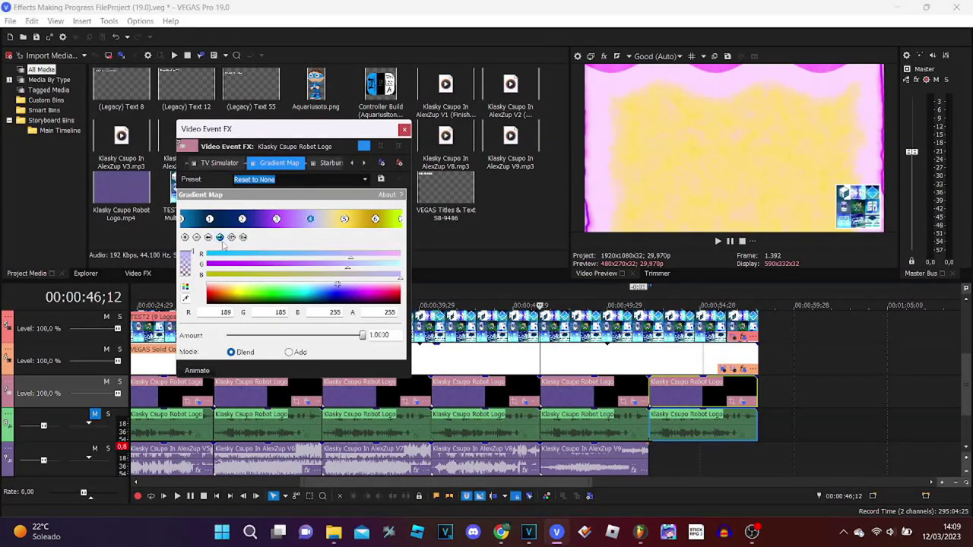
{"action": "left_click", "coordinate": [220, 238]}
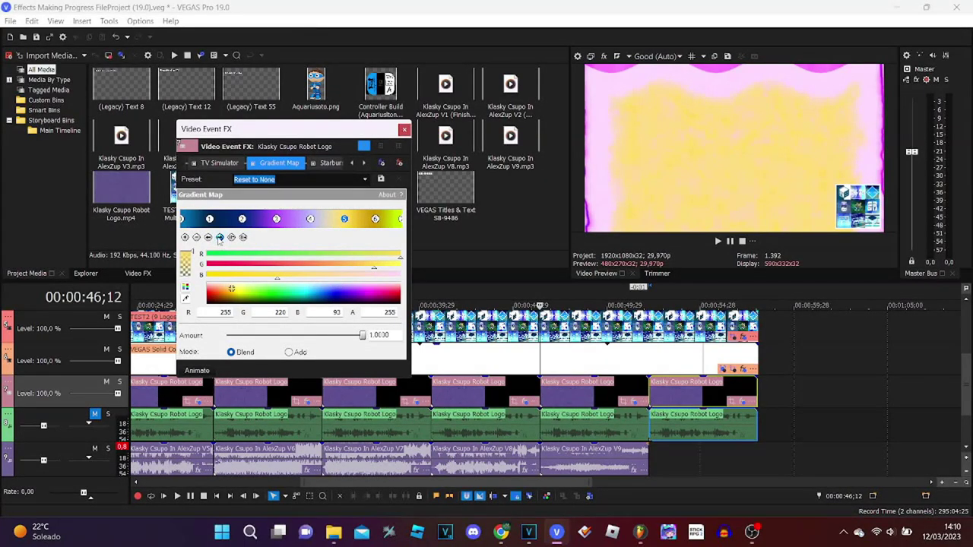
{"action": "left_click", "coordinate": [220, 237]}
{"action": "left_click_drag", "start_coordinate": [324, 264], "coordinate": [482, 236]}
Examine the Starburst and NewBlue ME Wiggle effects on the AlexZup V9 Robot Logo clip, and close its effect chain
{"action": "left_click", "coordinate": [333, 164]}
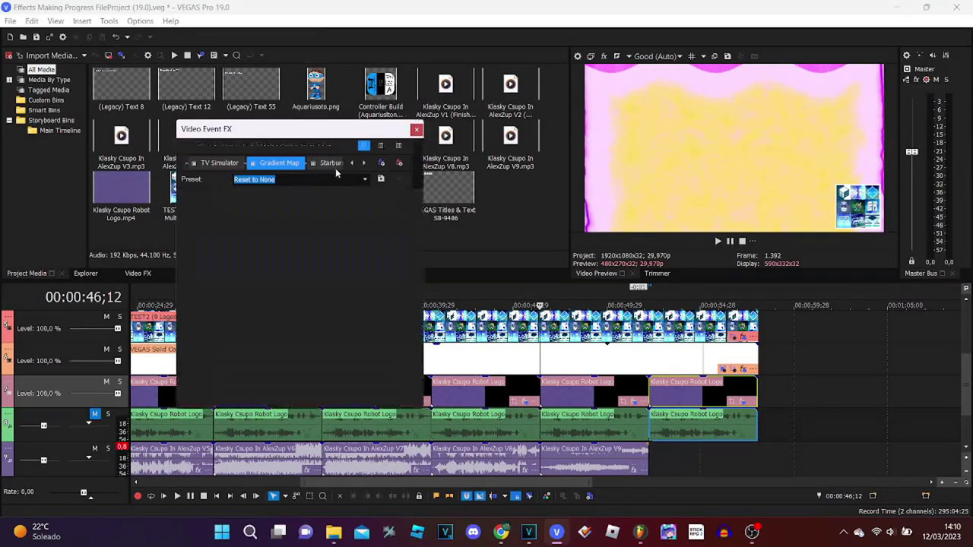
{"action": "left_click", "coordinate": [375, 165]}
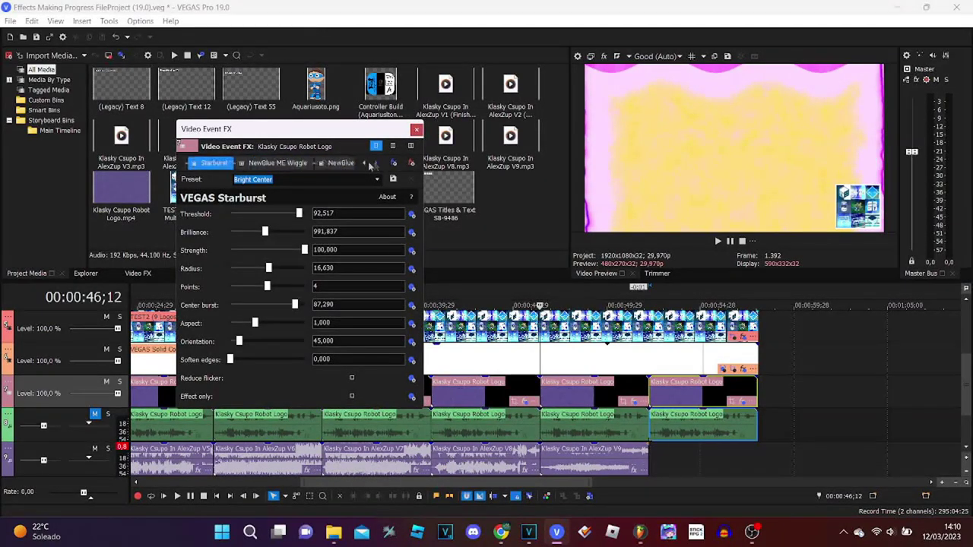
{"action": "left_click", "coordinate": [357, 163]}
{"action": "left_click", "coordinate": [357, 163]}
{"action": "left_click", "coordinate": [248, 164]}
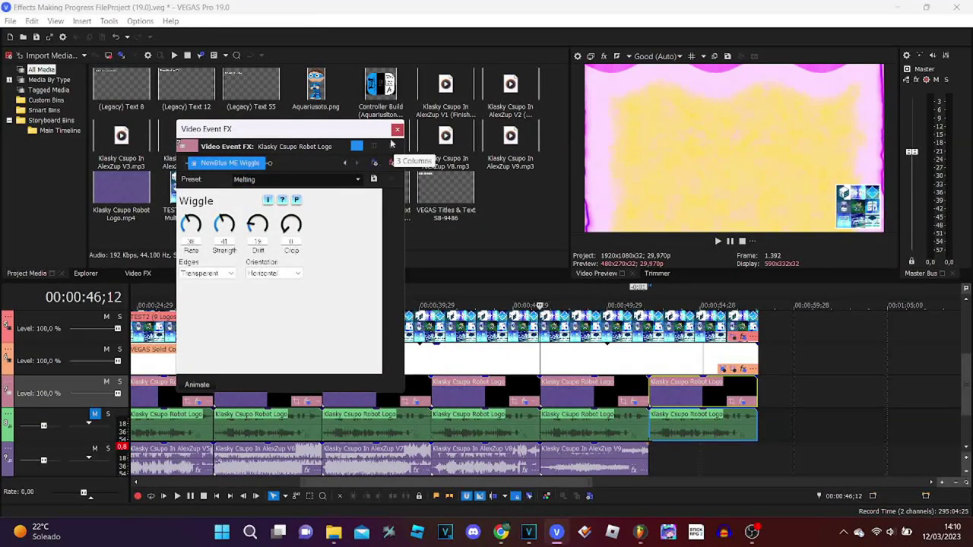
{"action": "left_click", "coordinate": [397, 129]}
In VEGAS Pro 15, examine the Orange Vocoder, ExpressFX Delay and ExpressFX Amplitude Modulation settings on the Klasky Csupo RL Audio clip
{"action": "left_click", "coordinate": [527, 534]}
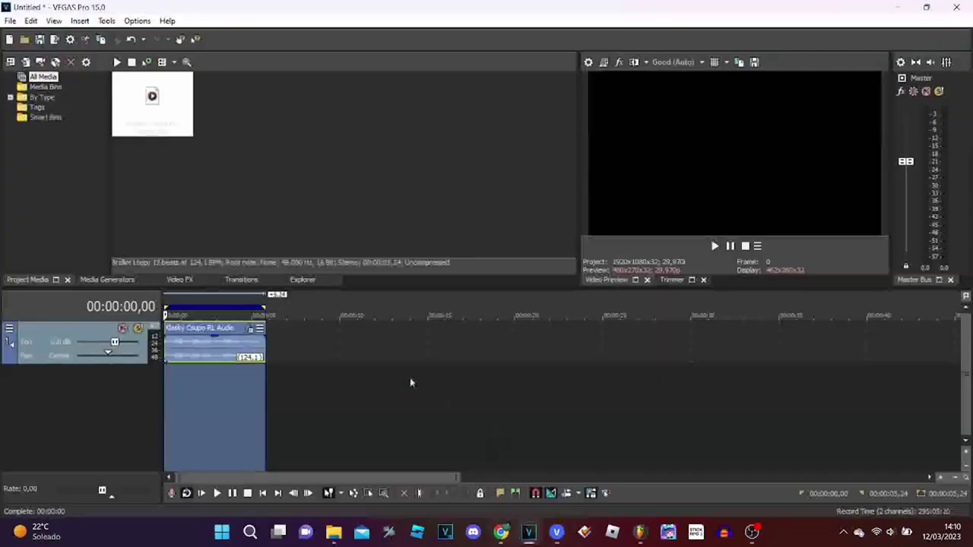
{"action": "left_click", "coordinate": [261, 329]}
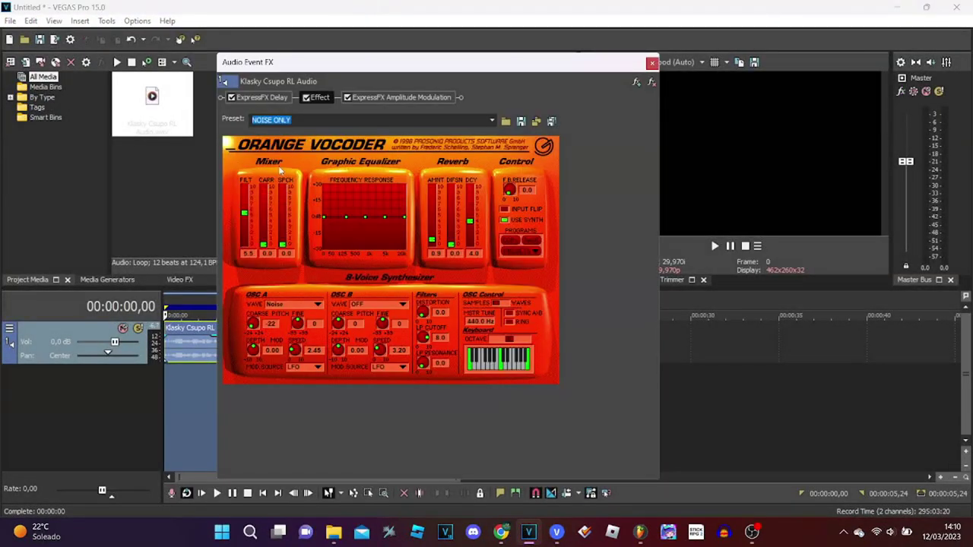
{"action": "left_click", "coordinate": [258, 99]}
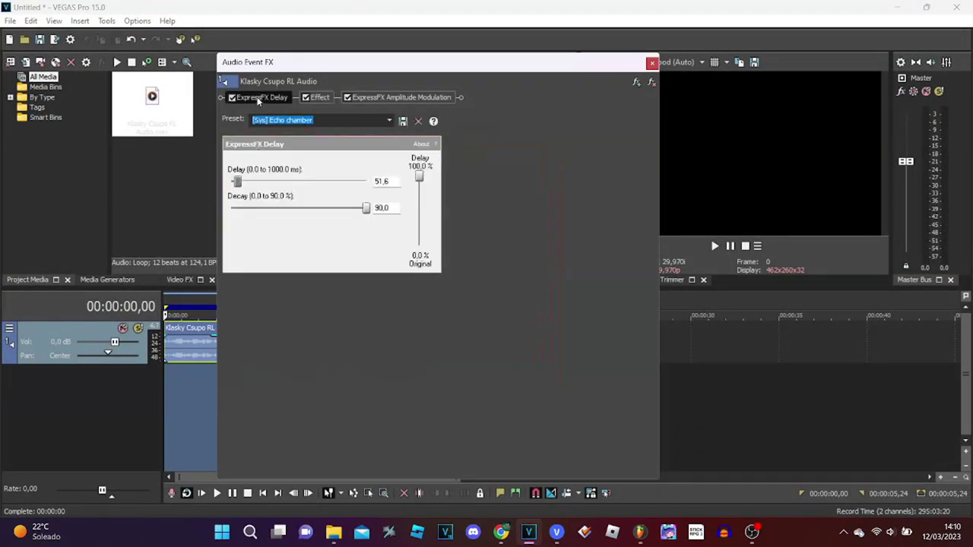
{"action": "left_click", "coordinate": [451, 98]}
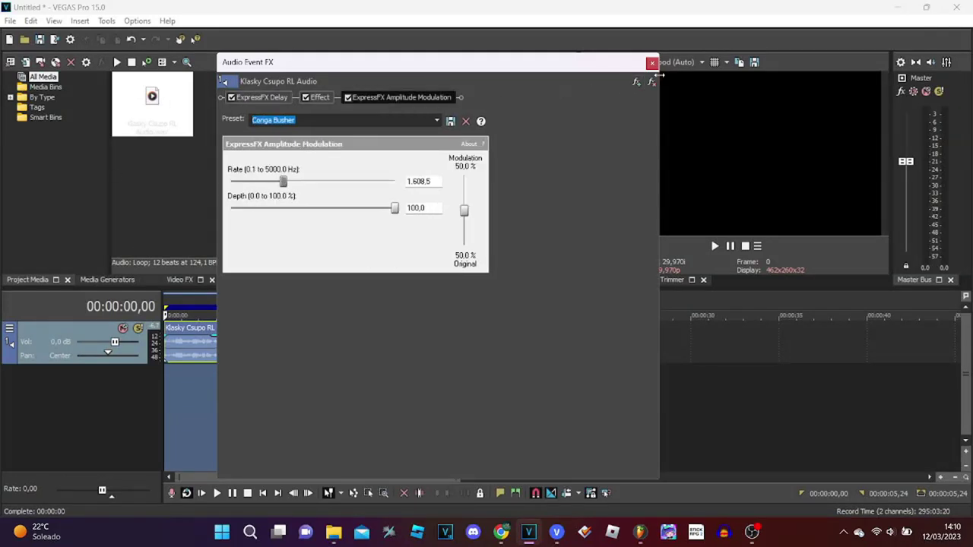
{"action": "left_click", "coordinate": [652, 63]}
Switch to FL Studio and examine the Vocodex settings on the Master track, with the mixer moved clear of the plugin
{"action": "left_click", "coordinate": [641, 532]}
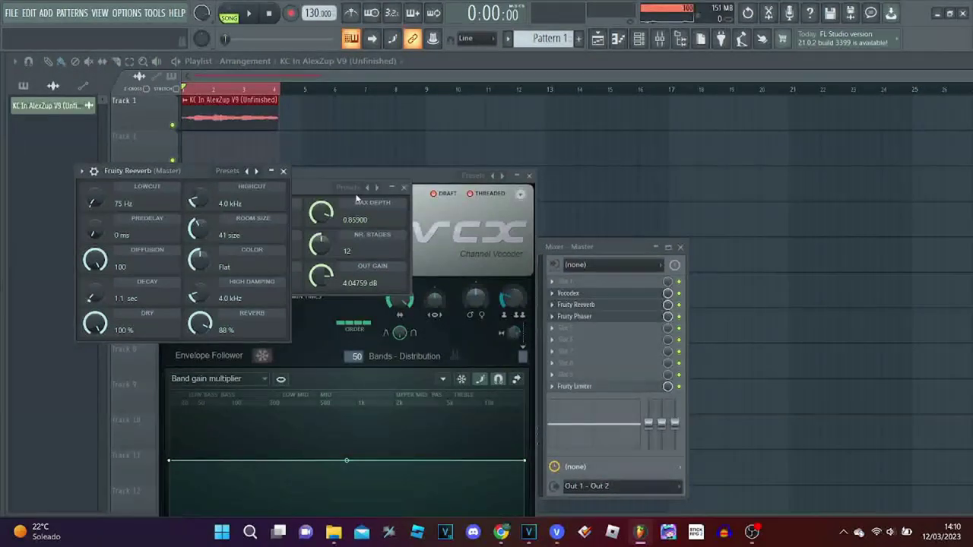
{"action": "left_click_drag", "start_coordinate": [416, 174], "coordinate": [460, 78]}
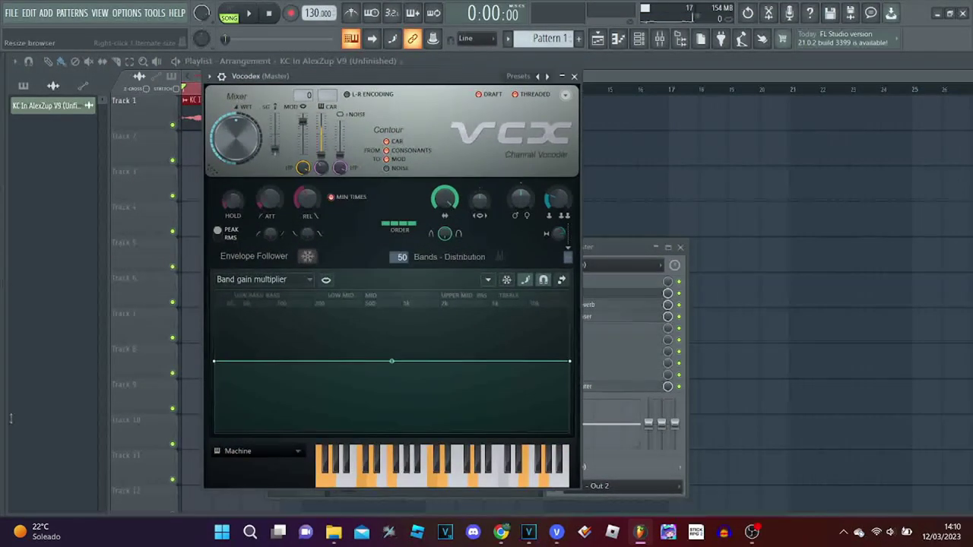
{"action": "left_click_drag", "start_coordinate": [625, 247], "coordinate": [931, 154]}
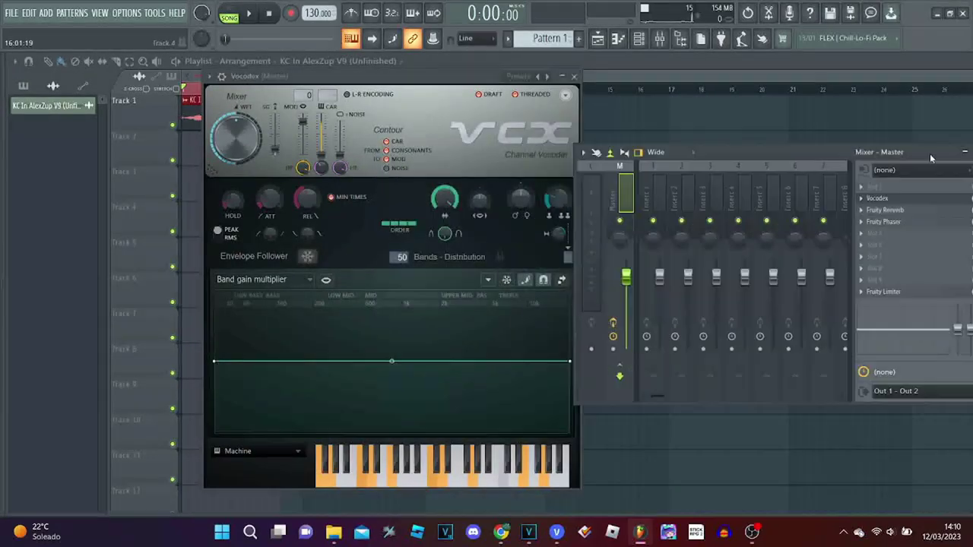
{"action": "left_click_drag", "start_coordinate": [576, 343], "coordinate": [652, 342]}
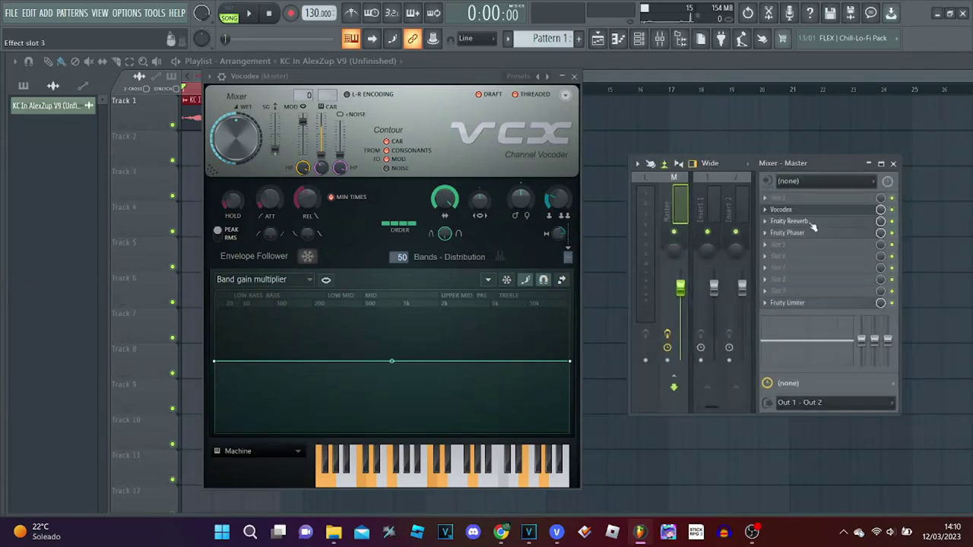
{"action": "left_click", "coordinate": [574, 76]}
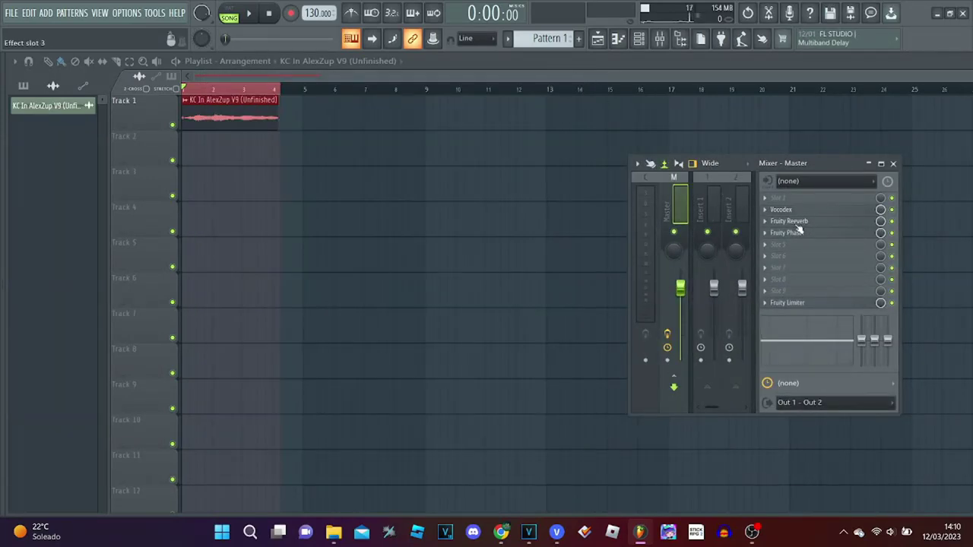
Examine the Fruity Reeverb and Fruity Phaser settings on the Master track, including the Phaser's preset list
{"action": "left_click", "coordinate": [791, 222]}
{"action": "left_click_drag", "start_coordinate": [168, 170], "coordinate": [408, 175]}
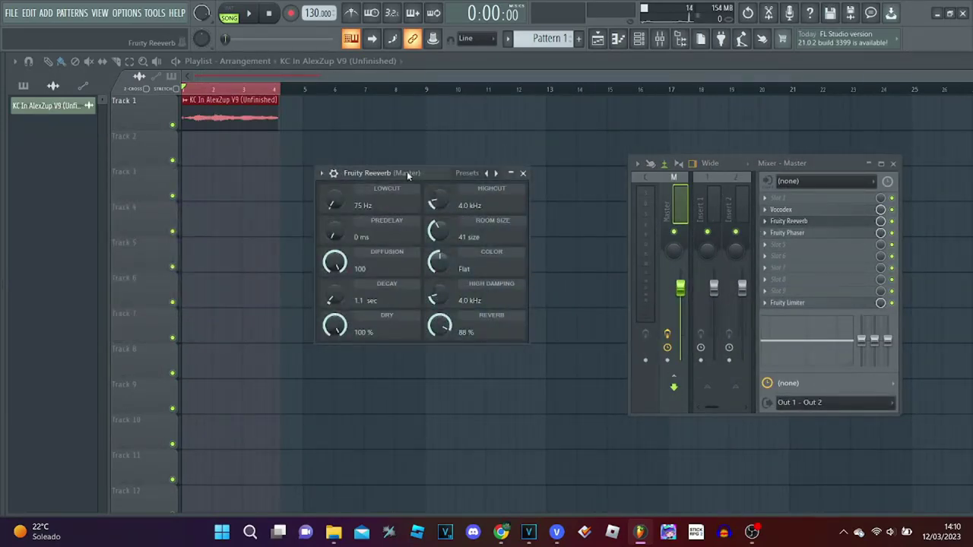
{"action": "left_click", "coordinate": [523, 174]}
{"action": "left_click", "coordinate": [788, 232]}
{"action": "left_click_drag", "start_coordinate": [261, 187], "coordinate": [436, 201]}
{"action": "left_click", "coordinate": [514, 201]}
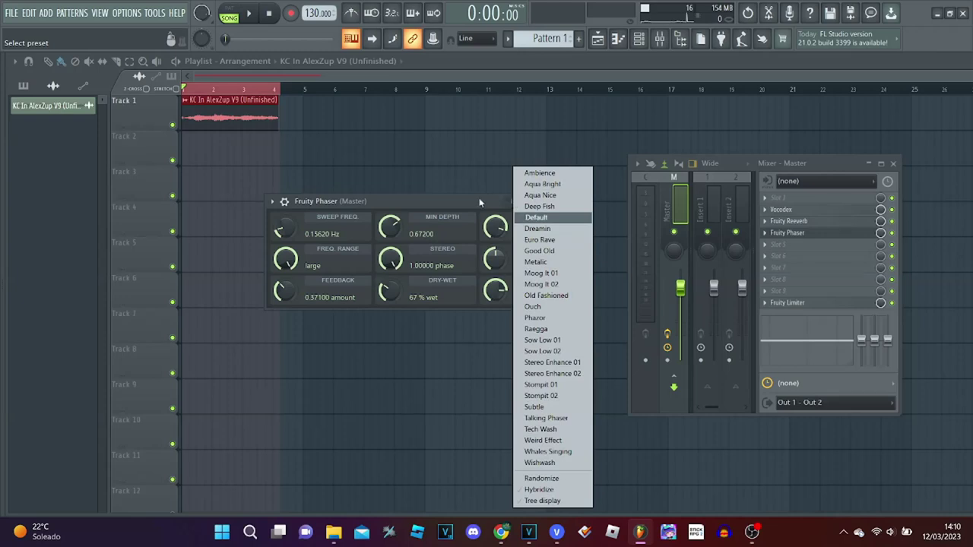
{"action": "left_click", "coordinate": [447, 198]}
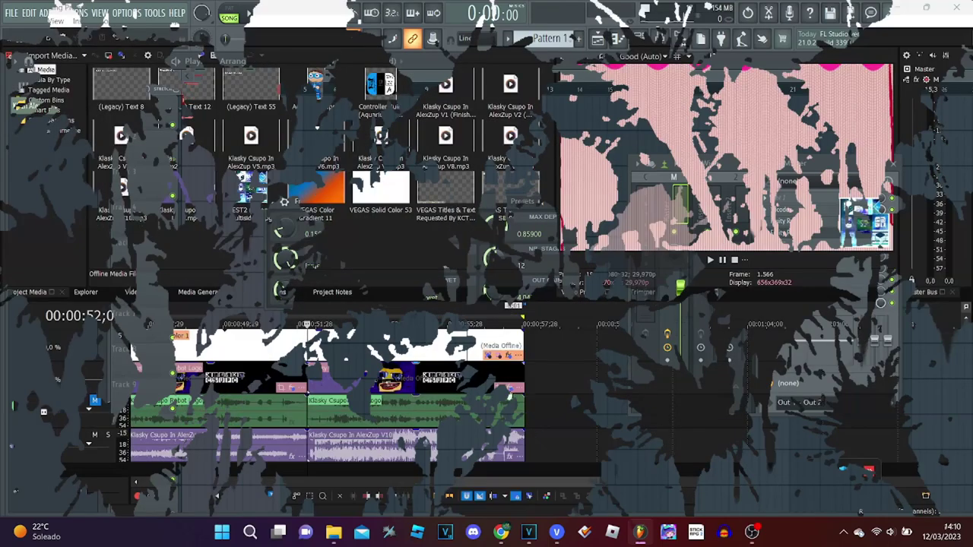
In VEGAS Pro 19, examine the Glow and TV Simulator settings on the Robot Logo clip above the AlexZup V10 audio
{"action": "left_click", "coordinate": [511, 392]}
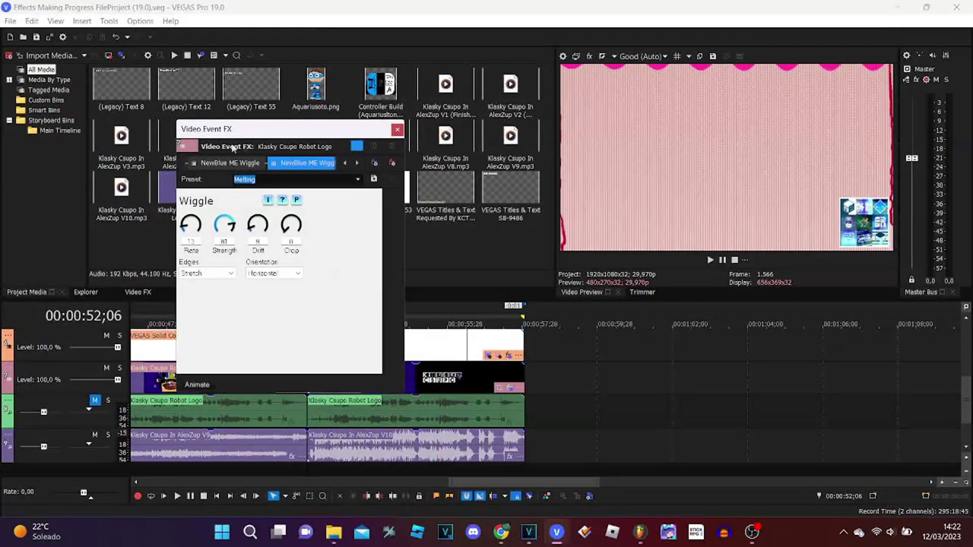
{"action": "left_click", "coordinate": [348, 165]}
{"action": "left_click", "coordinate": [245, 163]}
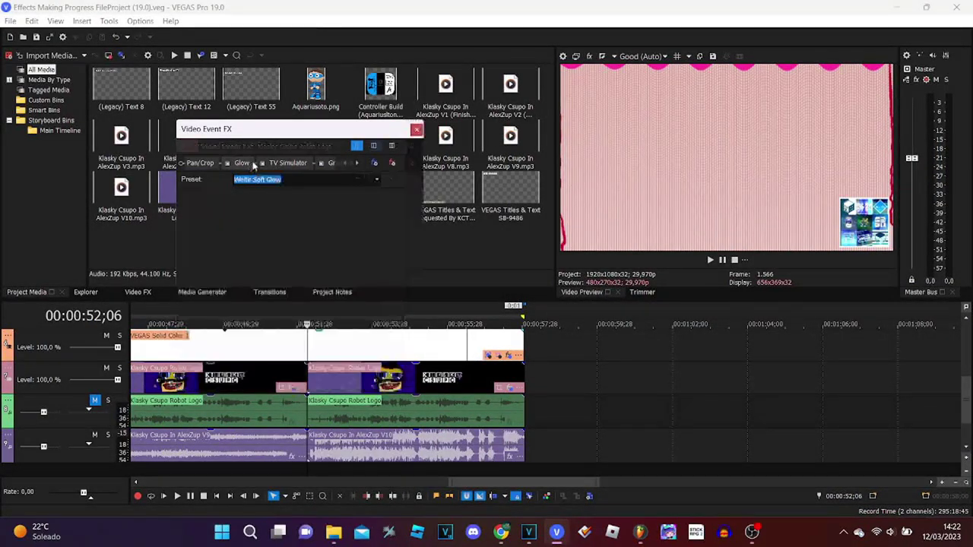
{"action": "left_click", "coordinate": [284, 166]}
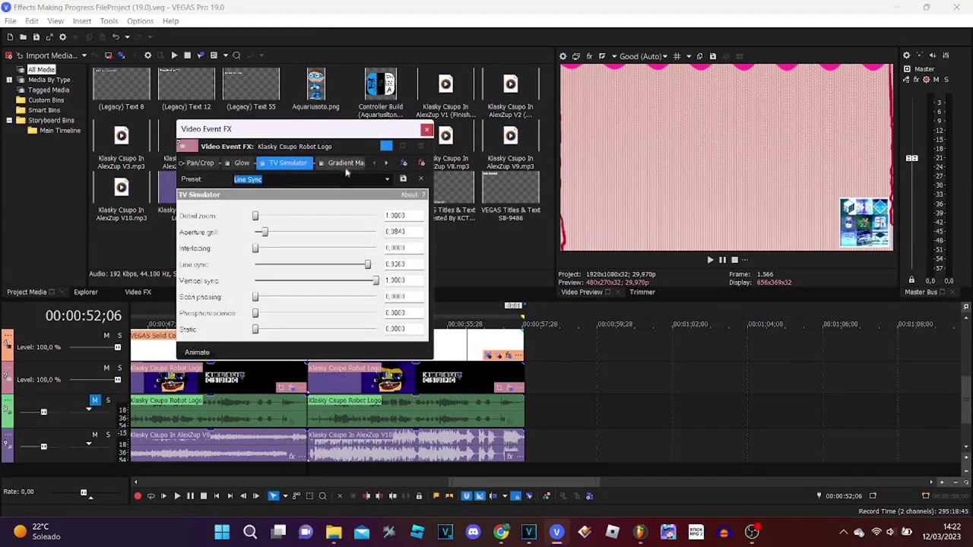
Examine the Gradient Map settings on the Klasky Csupo Robot Logo clip, going through the colour values of gradient points 1 to 5
{"action": "left_click", "coordinate": [344, 164]}
{"action": "left_click", "coordinate": [220, 238]}
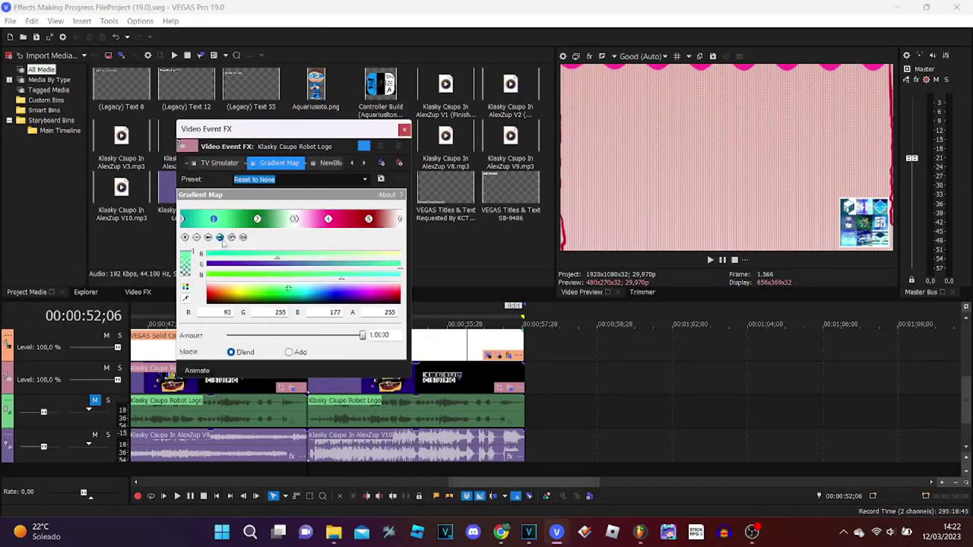
{"action": "left_click", "coordinate": [220, 238]}
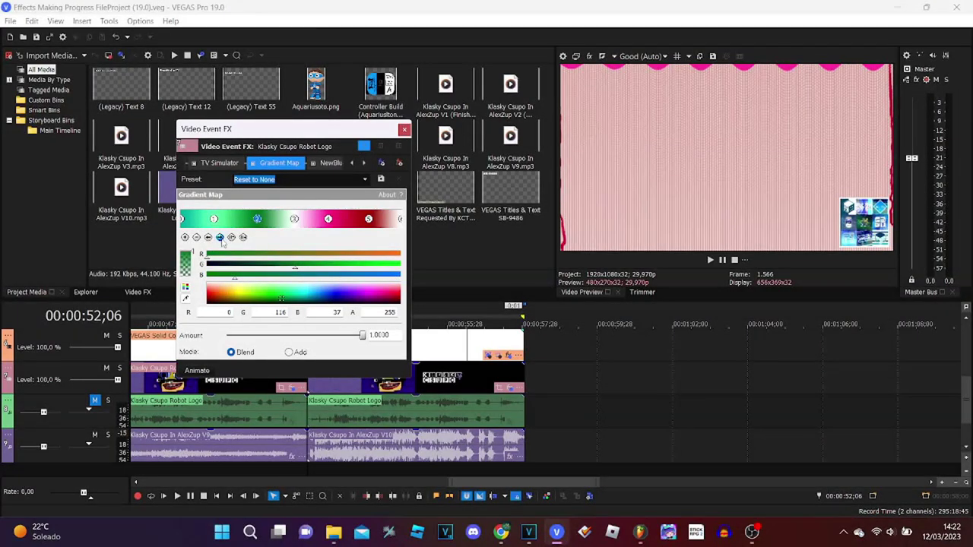
{"action": "left_click", "coordinate": [220, 238]}
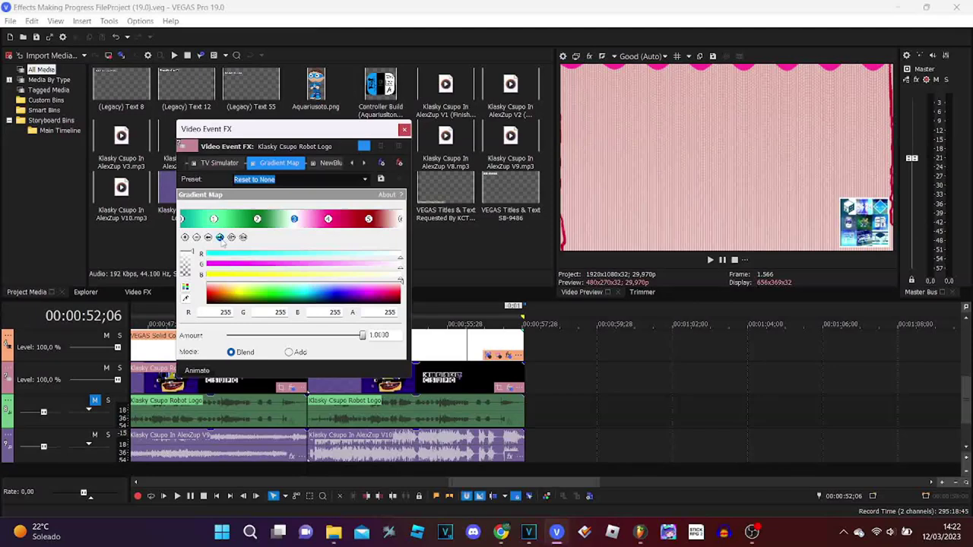
{"action": "left_click", "coordinate": [220, 238]}
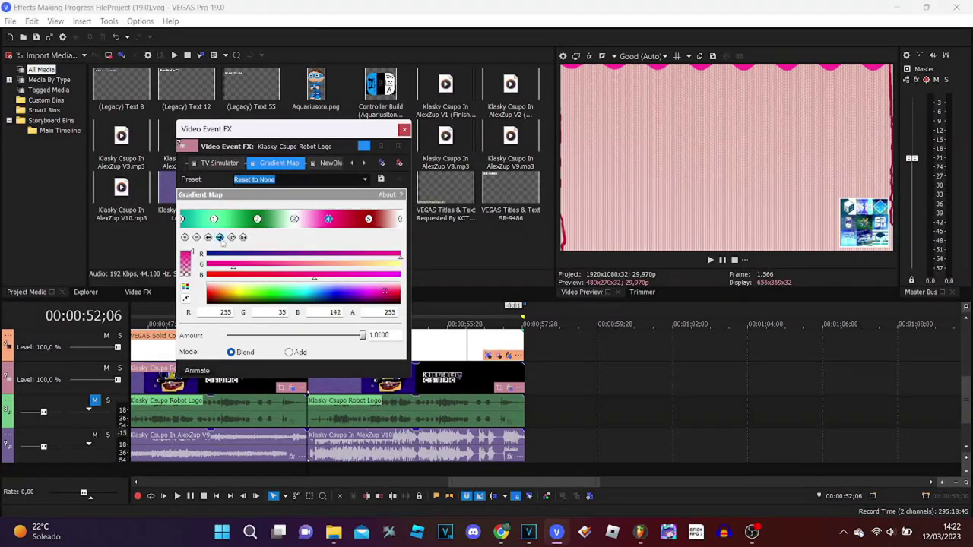
{"action": "left_click", "coordinate": [220, 238]}
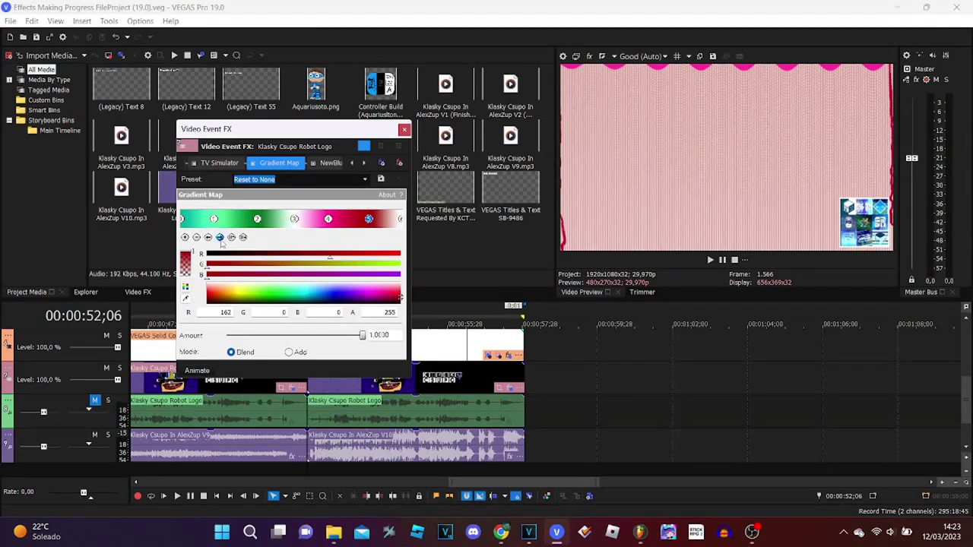
Examine the NewBlue ME Wiggle settings at the end of the Robot Logo clip's effect chain, and close the video effects window
{"action": "left_click", "coordinate": [352, 163]}
{"action": "left_click", "coordinate": [358, 164]}
{"action": "left_click", "coordinate": [357, 164]}
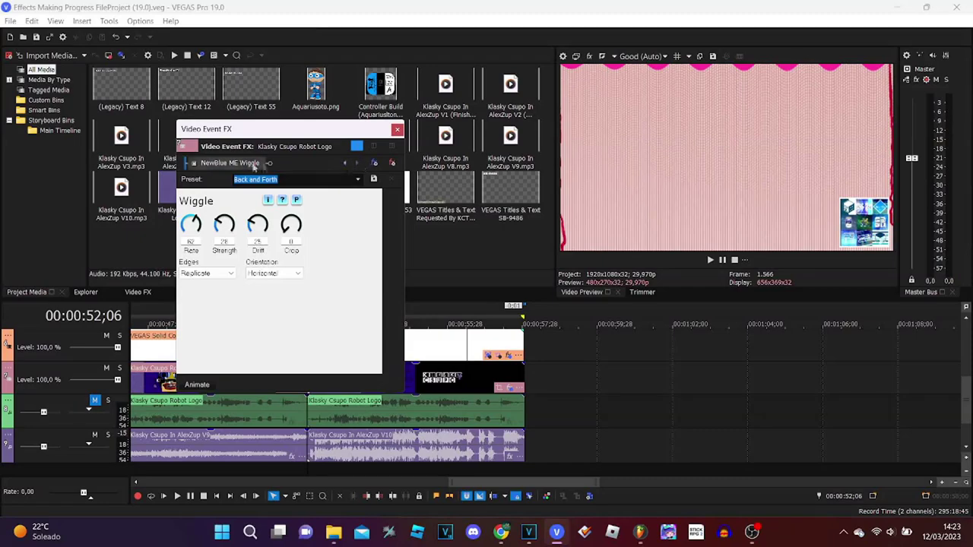
{"action": "left_click", "coordinate": [245, 167]}
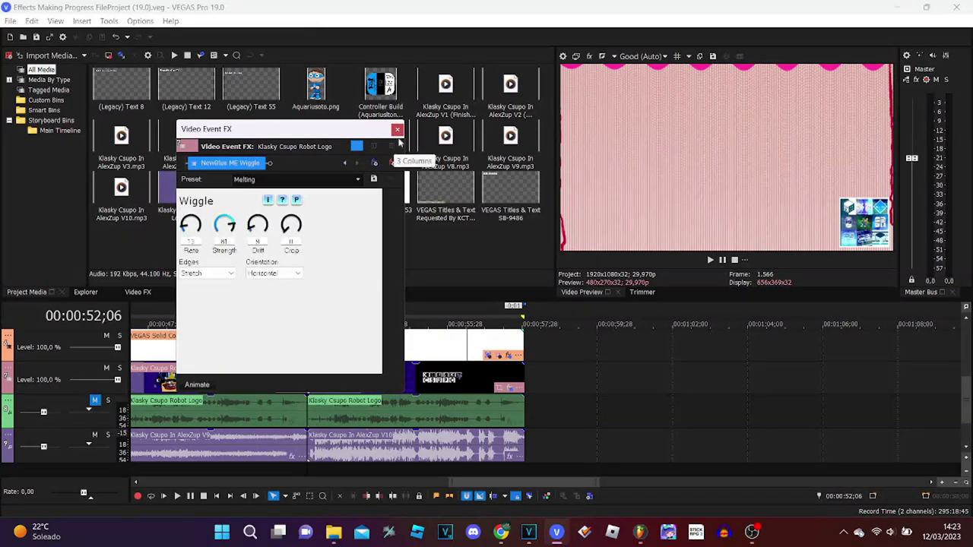
{"action": "left_click", "coordinate": [397, 130]}
Switch to VEGAS Pro 15 and examine the Orange Vocoder, Geometer and IO/Phaser effects on the Klasky Csupo RL Audio clip
{"action": "left_click", "coordinate": [528, 532]}
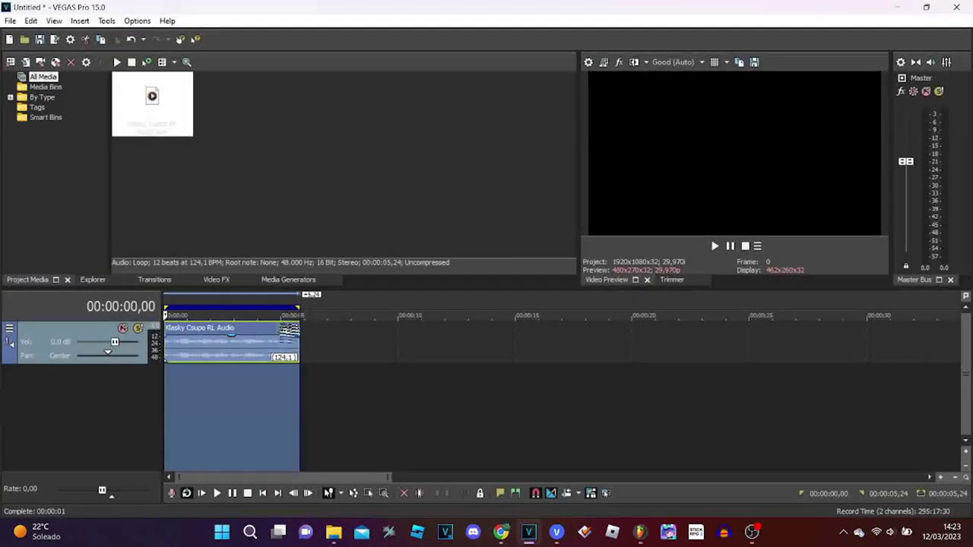
{"action": "left_click_drag", "start_coordinate": [288, 288], "coordinate": [278, 199]}
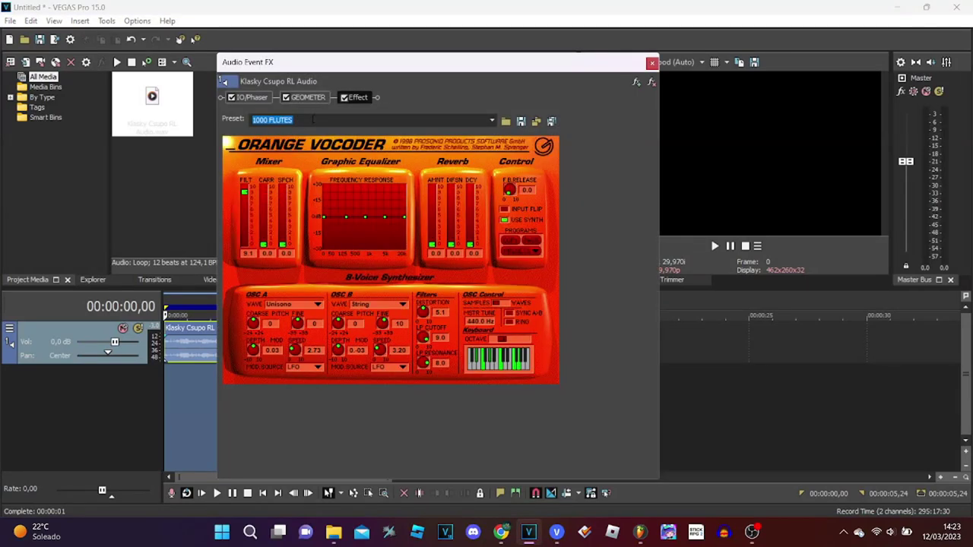
{"action": "left_click", "coordinate": [308, 98]}
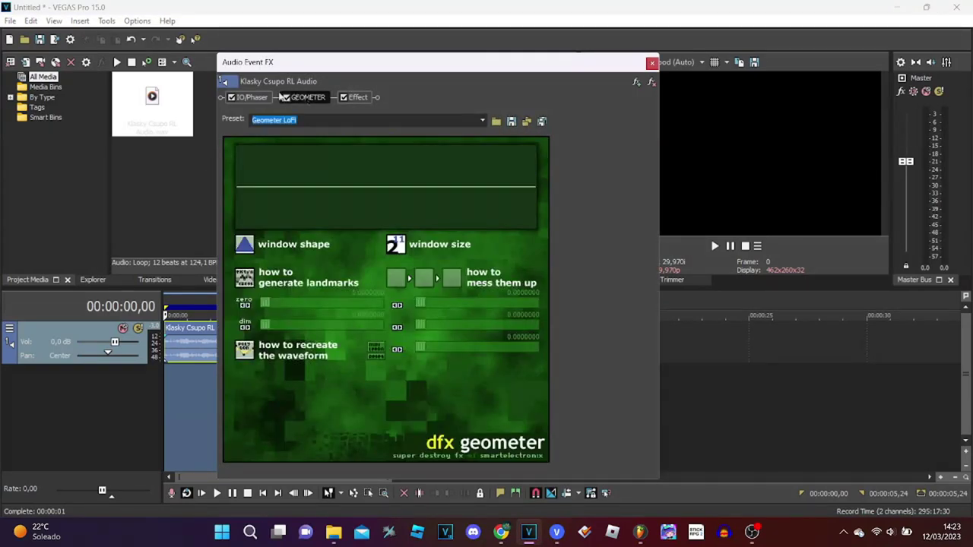
{"action": "left_click", "coordinate": [254, 98]}
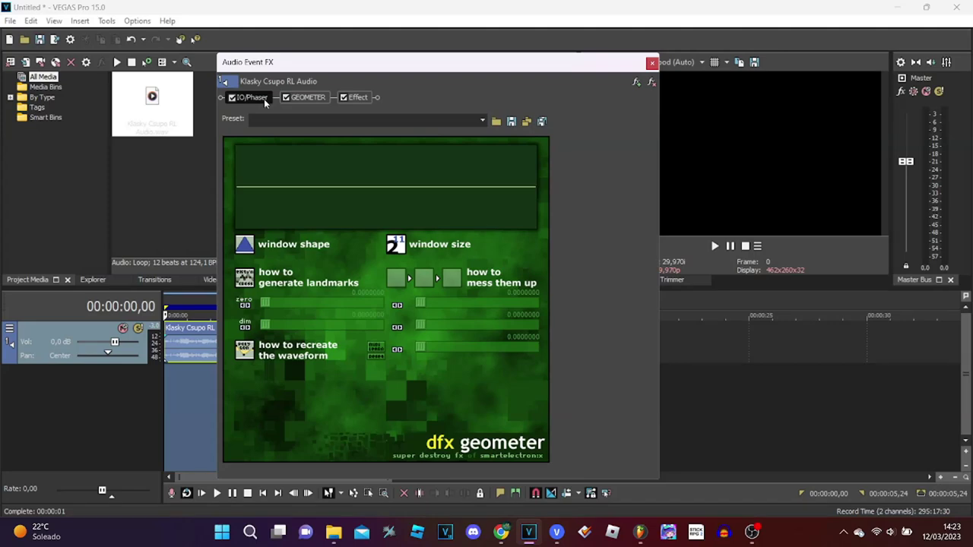
{"action": "left_click", "coordinate": [651, 62]}
Switch to FL Studio and examine the Vocodex and Fruity Phaser settings on the Insert 1 track, including the Phaser's preset list
{"action": "left_click", "coordinate": [639, 532]}
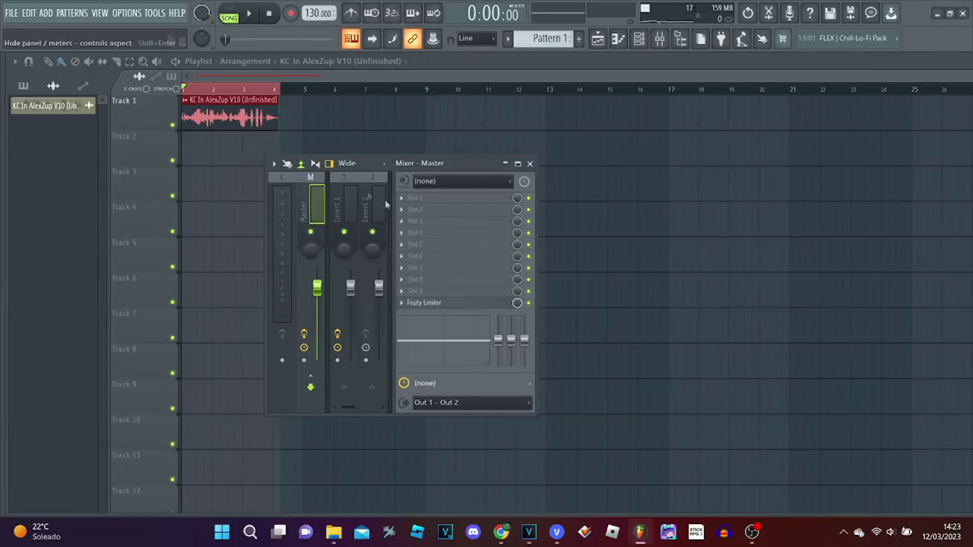
{"action": "left_click", "coordinate": [426, 211]}
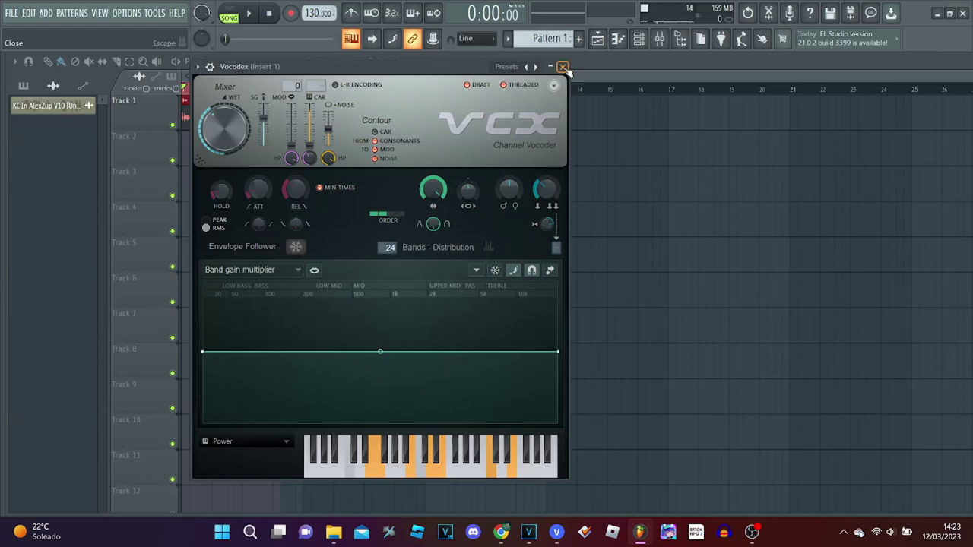
{"action": "left_click", "coordinate": [564, 67]}
{"action": "left_click", "coordinate": [431, 219]}
{"action": "left_click_drag", "start_coordinate": [325, 206], "coordinate": [347, 213]}
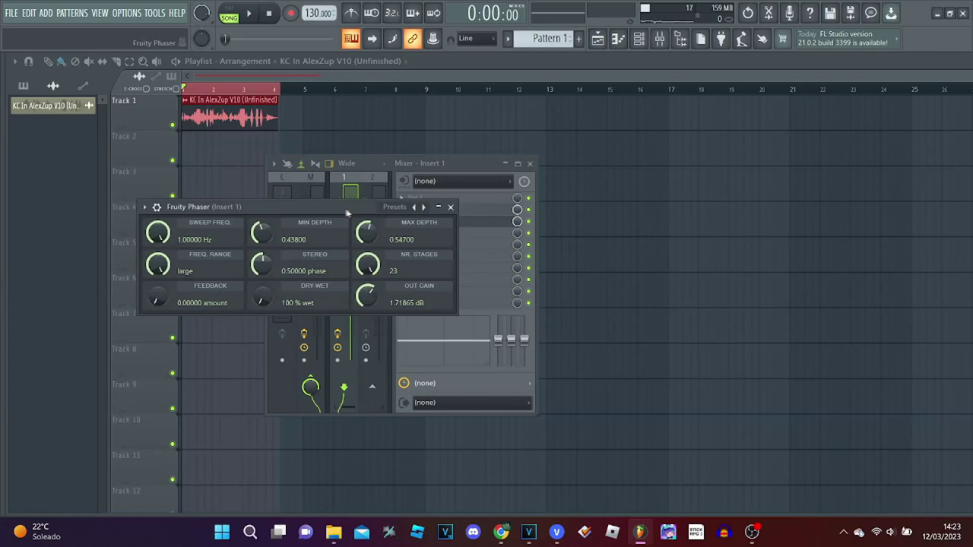
{"action": "left_click", "coordinate": [389, 210]}
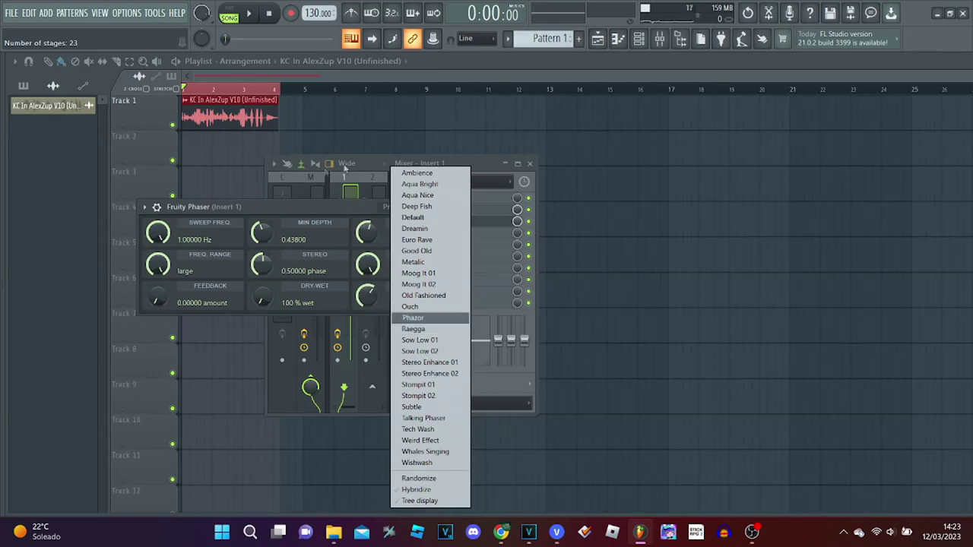
{"action": "left_click", "coordinate": [379, 164]}
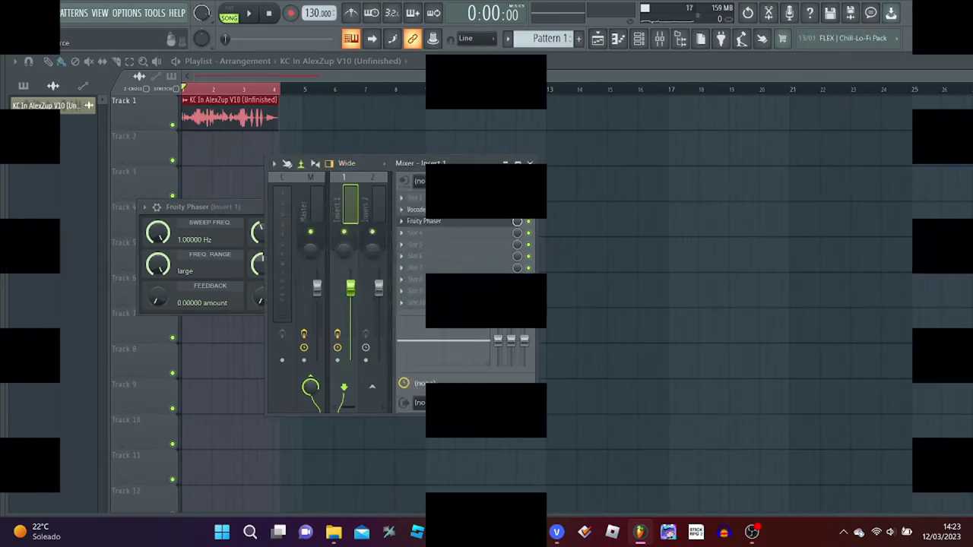